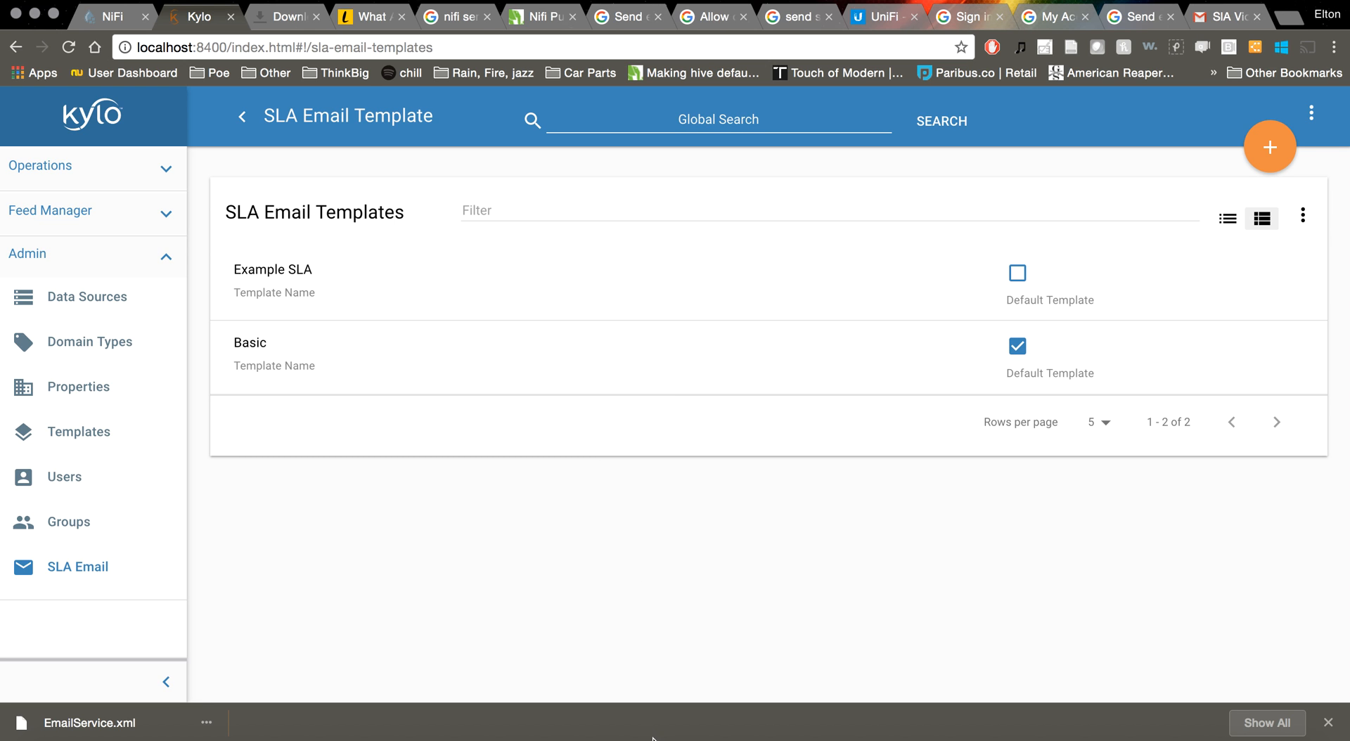
# Bring the ssh terminal session on the Kylo sandbox to the front
pyautogui.click(687, 739)
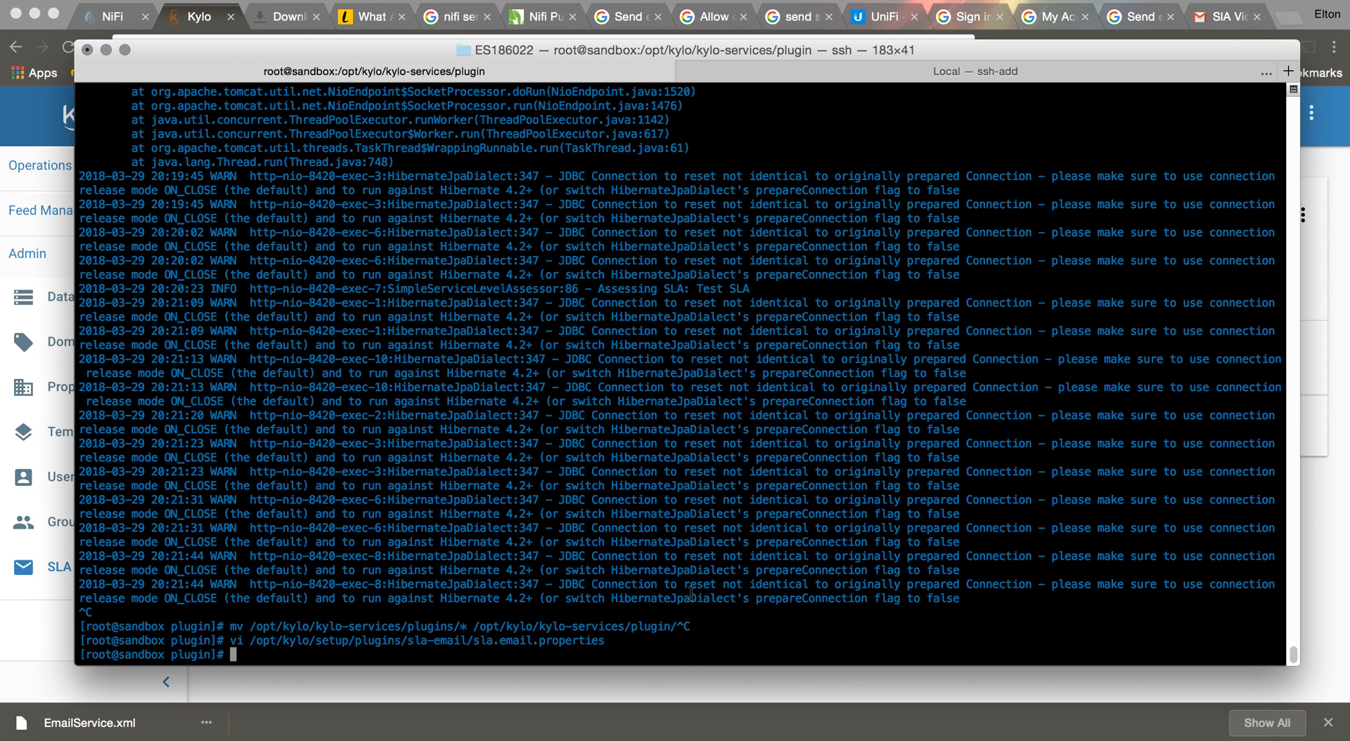
# Try ssh root@localhost -p 2222, then list /opt/kylo/setup/plugins/sla-email/ and recall that command for editing
pyautogui.write('ssh root@localhost -p')
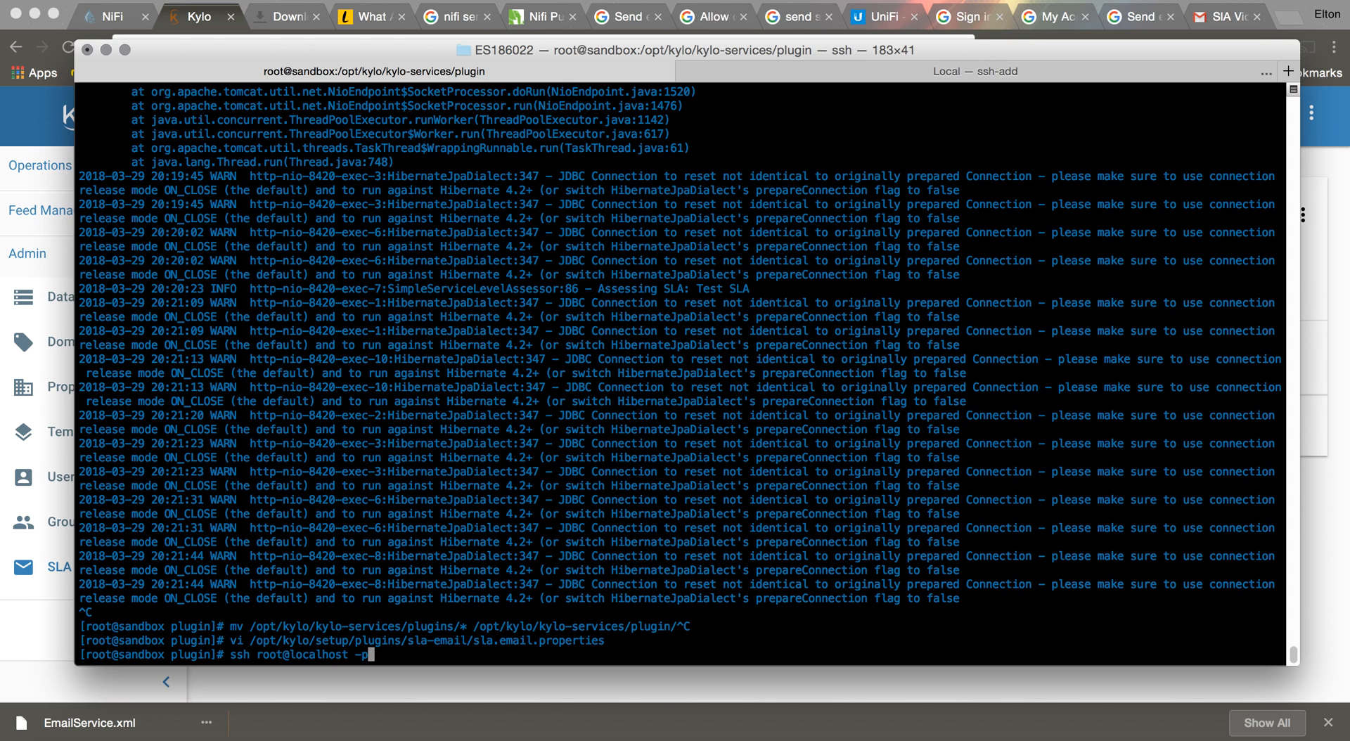
pyautogui.write(' 2222')
pyautogui.press('Return')
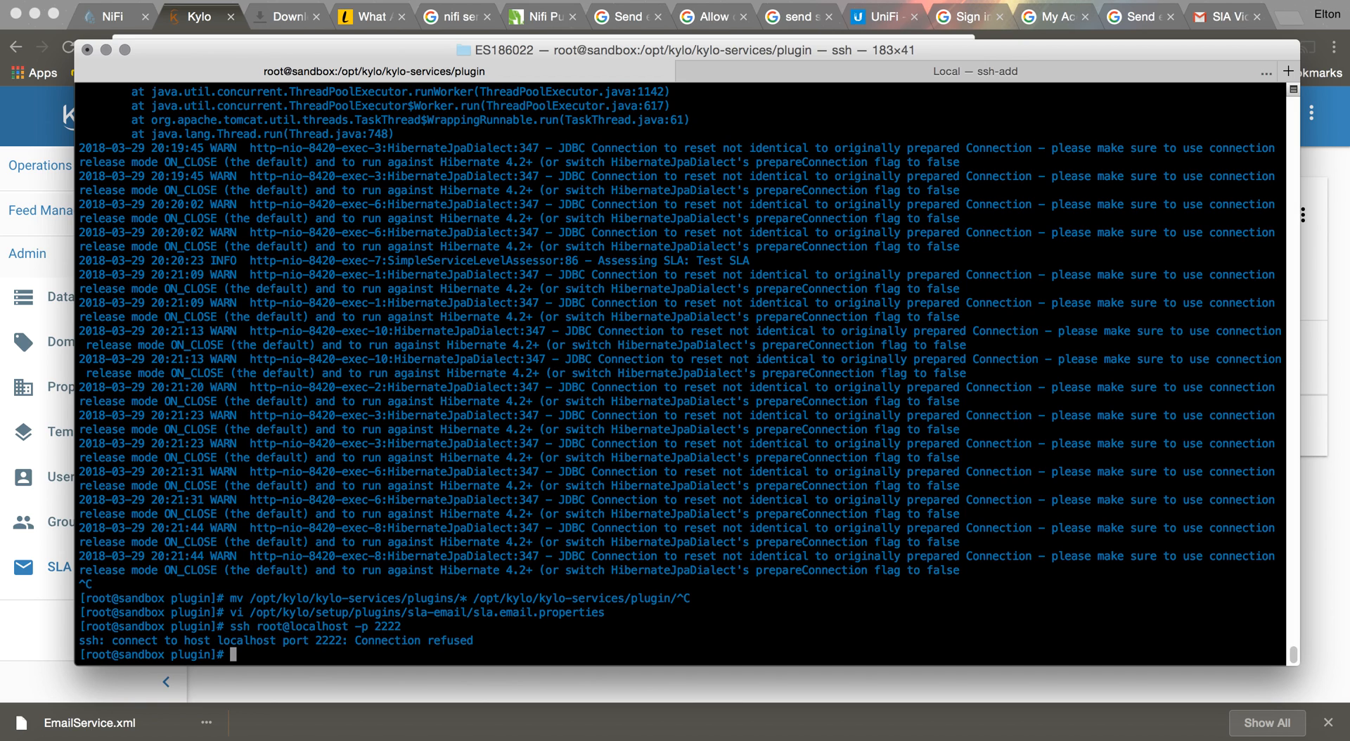
pyautogui.write('ls /opt/kylo/setup/')
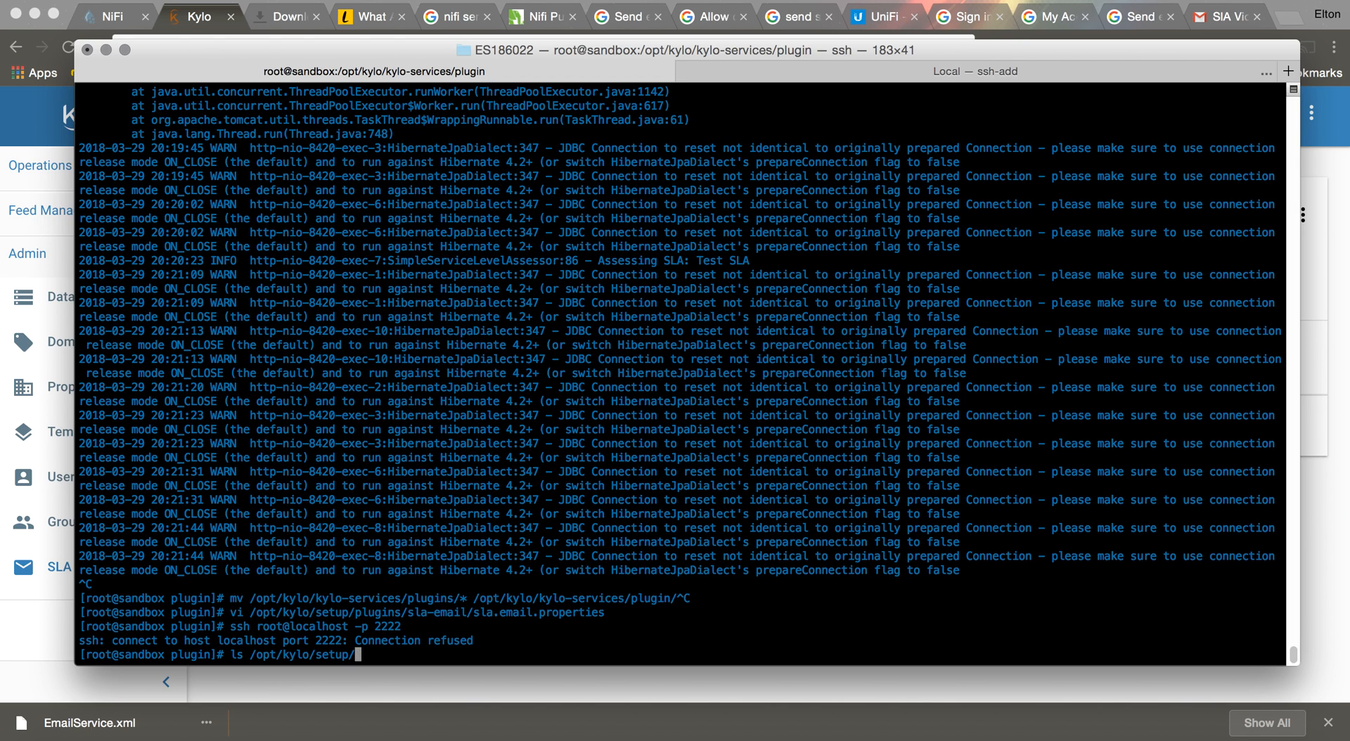
pyautogui.write('plugins/sla-email/')
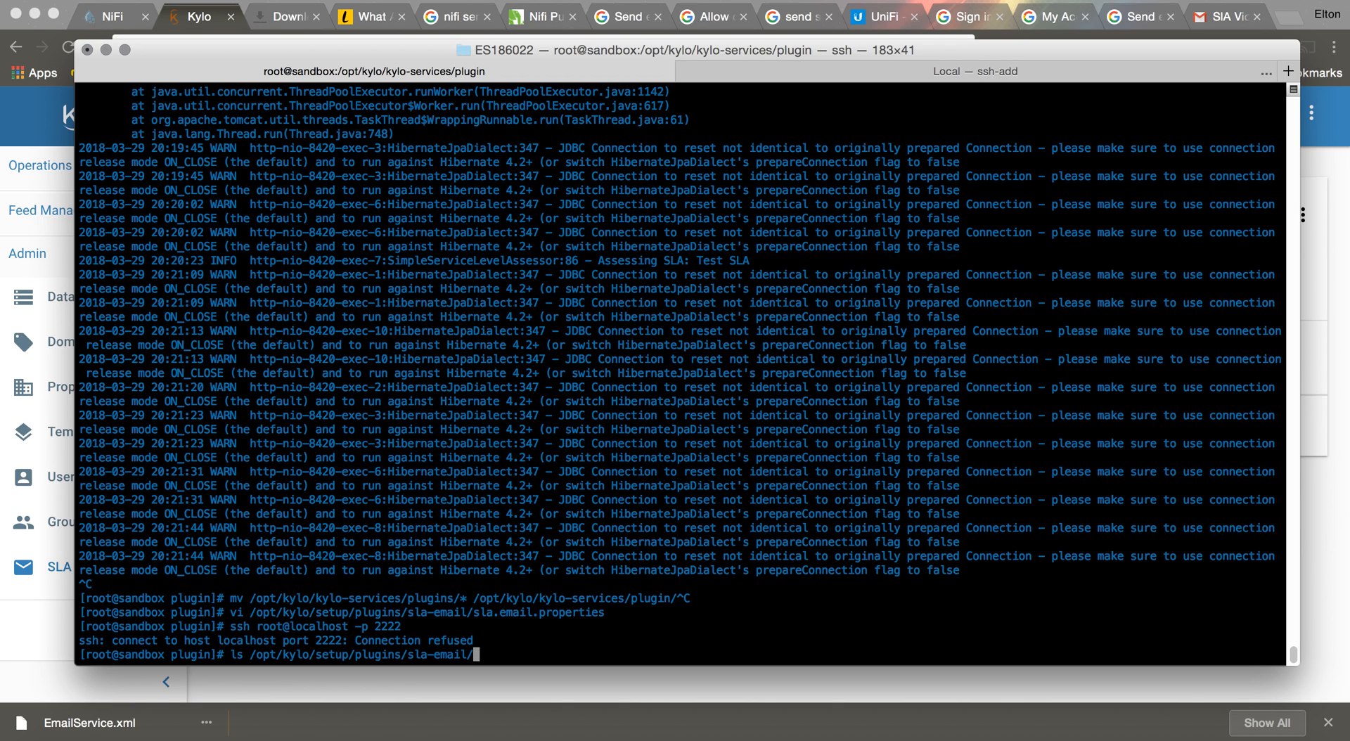
pyautogui.press('Return')
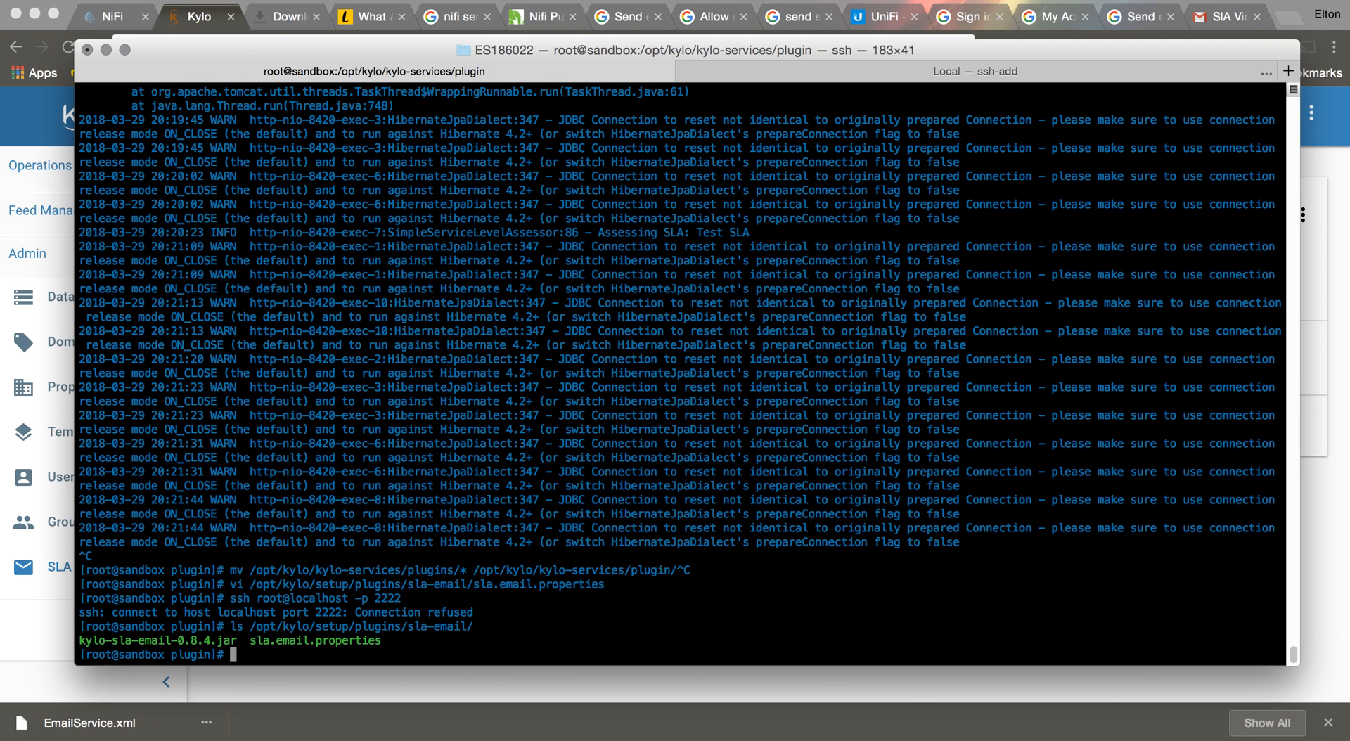
pyautogui.press('Up')
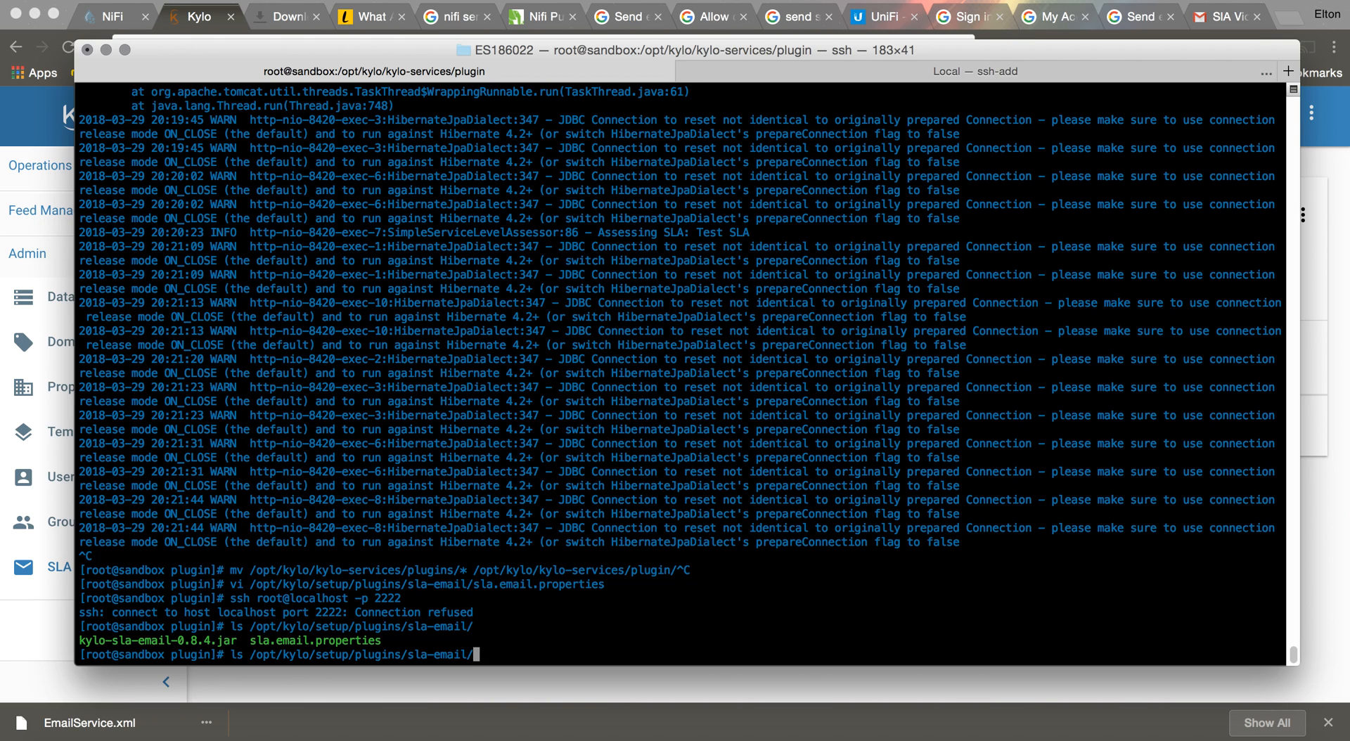
pyautogui.press('Left')
pyautogui.press('Left')
pyautogui.press('Left')
pyautogui.press('Left')
pyautogui.press('Left')
pyautogui.press('Left')
pyautogui.press('Left')
pyautogui.press('Left')
pyautogui.press('Left')
pyautogui.press('Left')
pyautogui.press('Left')
pyautogui.press('Left')
pyautogui.press('Left')
pyautogui.press('Left')
pyautogui.press('Left')
pyautogui.press('Left')
pyautogui.press('Left')
pyautogui.press('Left')
pyautogui.press('Left')
pyautogui.press('Left')
pyautogui.press('Left')
pyautogui.press('Left')
pyautogui.press('Left')
pyautogui.press('Left')
pyautogui.press('Left')
pyautogui.press('Left')
pyautogui.press('Left')
pyautogui.press('Left')
pyautogui.press('Left')
pyautogui.press('Left')
pyautogui.press('Left')
pyautogui.press('Left')
pyautogui.press('Left')
pyautogui.press('Left')
pyautogui.press('Left')
pyautogui.press('BackSpace')
pyautogui.press('BackSpace')
# Open sla.email.properties from the sla-email plugin folder in vi
pyautogui.write('vi')
pyautogui.press('Right')
pyautogui.press('Right')
pyautogui.press('Right')
pyautogui.press('Right')
pyautogui.press('Right')
pyautogui.press('Right')
pyautogui.press('Right')
pyautogui.press('Right')
pyautogui.press('Right')
pyautogui.press('Right')
pyautogui.press('Right')
pyautogui.press('Right')
pyautogui.press('Right')
pyautogui.press('Right')
pyautogui.press('Right')
pyautogui.press('Right')
pyautogui.press('Right')
pyautogui.press('Right')
pyautogui.press('Right')
pyautogui.press('Right')
pyautogui.press('Right')
pyautogui.press('Right')
pyautogui.press('Right')
pyautogui.press('Right')
pyautogui.press('Right')
pyautogui.press('Right')
pyautogui.press('Right')
pyautogui.press('Right')
pyautogui.press('Right')
pyautogui.press('Right')
pyautogui.press('Right')
pyautogui.press('Right')
pyautogui.press('Right')
pyautogui.press('Right')
pyautogui.press('Right')
pyautogui.write('sla.email.pro')
pyautogui.press('Tab')
pyautogui.press('Return')
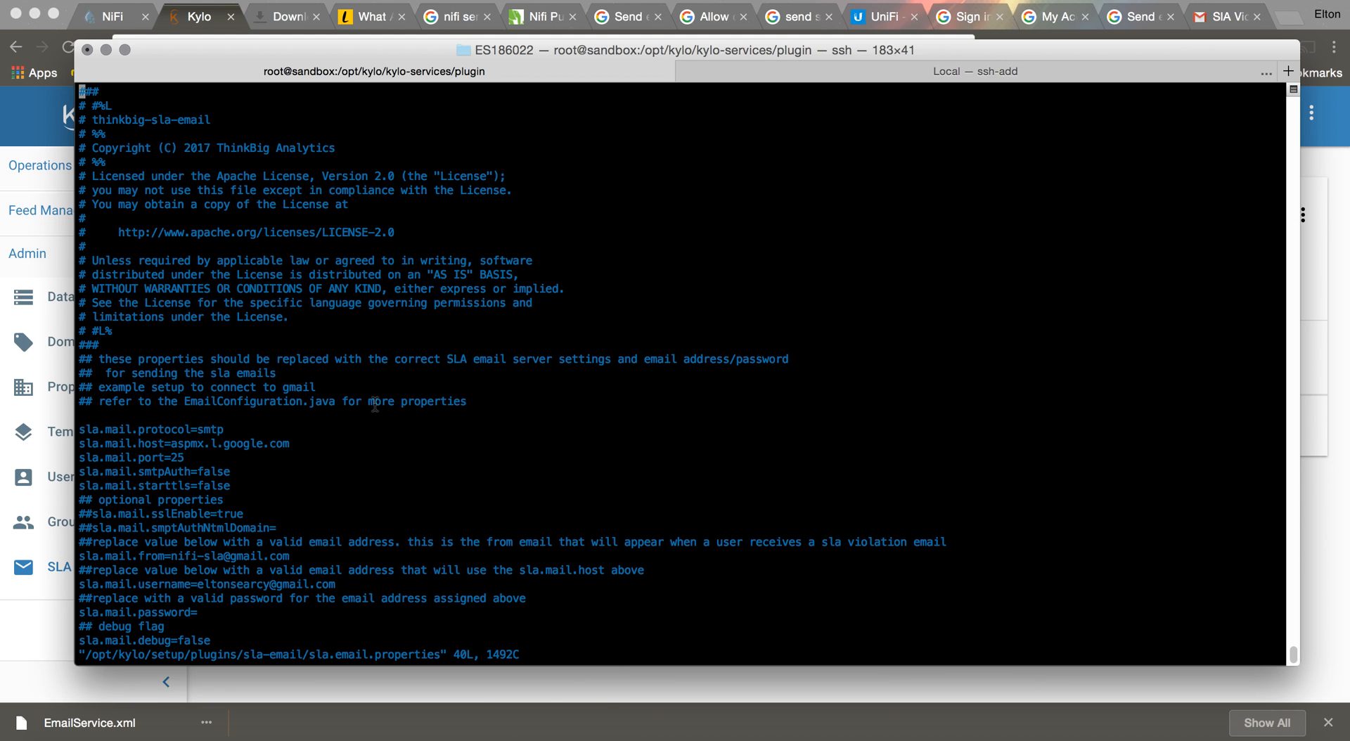
# Review the SLA mail protocol, host, port, smtpAuth, starttls and from settings, then hide the terminal
pyautogui.press('Down')
pyautogui.press('Down')
pyautogui.press('Down')
pyautogui.press('Down')
pyautogui.press('Down')
pyautogui.press('Down')
pyautogui.press('Down')
pyautogui.press('Down')
pyautogui.press('Down')
pyautogui.press('Down')
pyautogui.press('Down')
pyautogui.press('Down')
pyautogui.press('Down')
pyautogui.press('Down')
pyautogui.press('Down')
pyautogui.press('Down')
pyautogui.press('Down')
pyautogui.press('Down')
pyautogui.press('Down')
pyautogui.press('Down')
pyautogui.press('Down')
pyautogui.press('Down')
pyautogui.press('Down')
pyautogui.press('Down')
pyautogui.press('Down')
pyautogui.press('Down')
pyautogui.press('Down')
pyautogui.press('Down')
pyautogui.press('Down')
pyautogui.press('Up')
pyautogui.press('Up')
pyautogui.press('Up')
pyautogui.press('Up')
pyautogui.press('Up')
pyautogui.press('Up')
pyautogui.press('Up')
pyautogui.press('Up')
pyautogui.press('Up')
pyautogui.press('Up')
pyautogui.press('Up')
pyautogui.press('Up')
pyautogui.press('Up')
pyautogui.press('Up')
pyautogui.press('Up')
pyautogui.press('Right')
pyautogui.press('Right')
pyautogui.press('Right')
pyautogui.press('Right')
pyautogui.press('Right')
pyautogui.press('Right')
pyautogui.press('Right')
pyautogui.press('Right')
pyautogui.press('Right')
pyautogui.press('Right')
pyautogui.press('Right')
pyautogui.press('Right')
pyautogui.press('Right')
pyautogui.press('Right')
pyautogui.press('Right')
pyautogui.press('Right')
pyautogui.press('Right')
pyautogui.press('Right')
pyautogui.press('Right')
pyautogui.press('Right')
pyautogui.press('Right')
pyautogui.press('Down')
pyautogui.press('Down')
pyautogui.press('Up')
pyautogui.press('Left')
pyautogui.press('Left')
pyautogui.press('Left')
pyautogui.press('Left')
pyautogui.press('Left')
pyautogui.press('Left')
pyautogui.press('Left')
pyautogui.press('Left')
pyautogui.press('Left')
pyautogui.press('Left')
pyautogui.press('Left')
pyautogui.press('Left')
pyautogui.press('Left')
pyautogui.press('Right')
pyautogui.press('Down')
pyautogui.press('Down')
pyautogui.press('Down')
pyautogui.press('Up')
pyautogui.press('Right')
pyautogui.press('Right')
pyautogui.press('Down')
pyautogui.press('Down')
pyautogui.press('Down')
pyautogui.press('Down')
pyautogui.press('Down')
pyautogui.press('Up')
pyautogui.press('Up')
pyautogui.press('Up')
pyautogui.press('Up')
pyautogui.press('Down')
pyautogui.press('Down')
pyautogui.press('Down')
pyautogui.press('Up')
pyautogui.press('Up')
pyautogui.press('Up')
pyautogui.press('Up')
pyautogui.press('Down')
pyautogui.press('Down')
pyautogui.press('Down')
pyautogui.press('Down')
pyautogui.press('Down')
pyautogui.press('Down')
pyautogui.press('Right')
pyautogui.press('Right')
pyautogui.press('Right')
pyautogui.press('Right')
pyautogui.press('Right')
pyautogui.press('Right')
pyautogui.press('Right')
pyautogui.press('Right')
pyautogui.press('Right')
pyautogui.press('Right')
pyautogui.press('Right')
pyautogui.press('Right')
pyautogui.press('Right')
pyautogui.press('Right')
pyautogui.press('Right')
pyautogui.press('Right')
pyautogui.press('Right')
pyautogui.press('Right')
pyautogui.press('Right')
pyautogui.press('Right')
pyautogui.press('Left')
pyautogui.press('Left')
pyautogui.press('Left')
pyautogui.press('Left')
pyautogui.press('Left')
pyautogui.press('Left')
pyautogui.press('Left')
pyautogui.press('Left')
pyautogui.press('Left')
pyautogui.press('Left')
pyautogui.press('Left')
pyautogui.press('Left')
pyautogui.press('Left')
pyautogui.press('Left')
pyautogui.press('Left')
pyautogui.press('Left')
pyautogui.press('Left')
pyautogui.press('Left')
pyautogui.press('Down')
pyautogui.press('Down')
pyautogui.press('Right')
pyautogui.press('Right')
pyautogui.press('Right')
pyautogui.press('Right')
pyautogui.press('Right')
pyautogui.press('Right')
pyautogui.press('Right')
pyautogui.press('Down')
pyautogui.press('Down')
pyautogui.press('a')
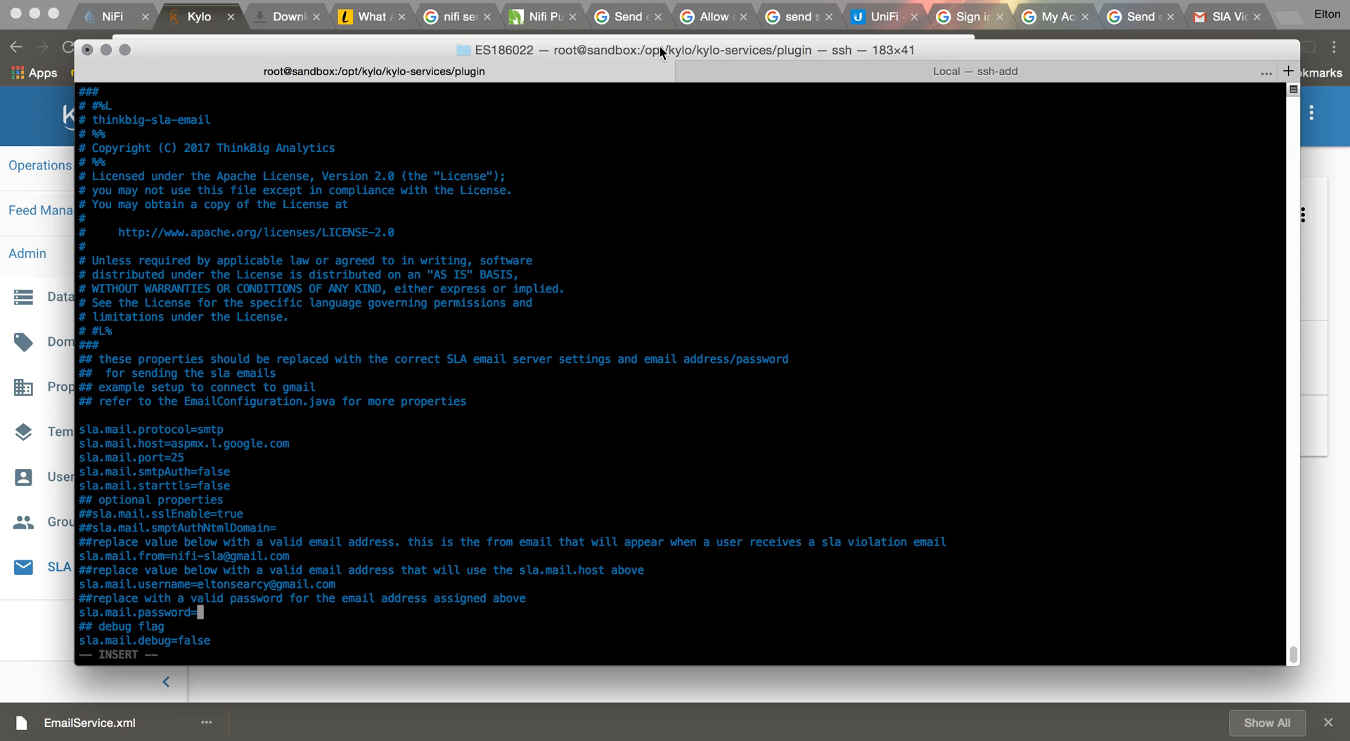
pyautogui.press('super+m')
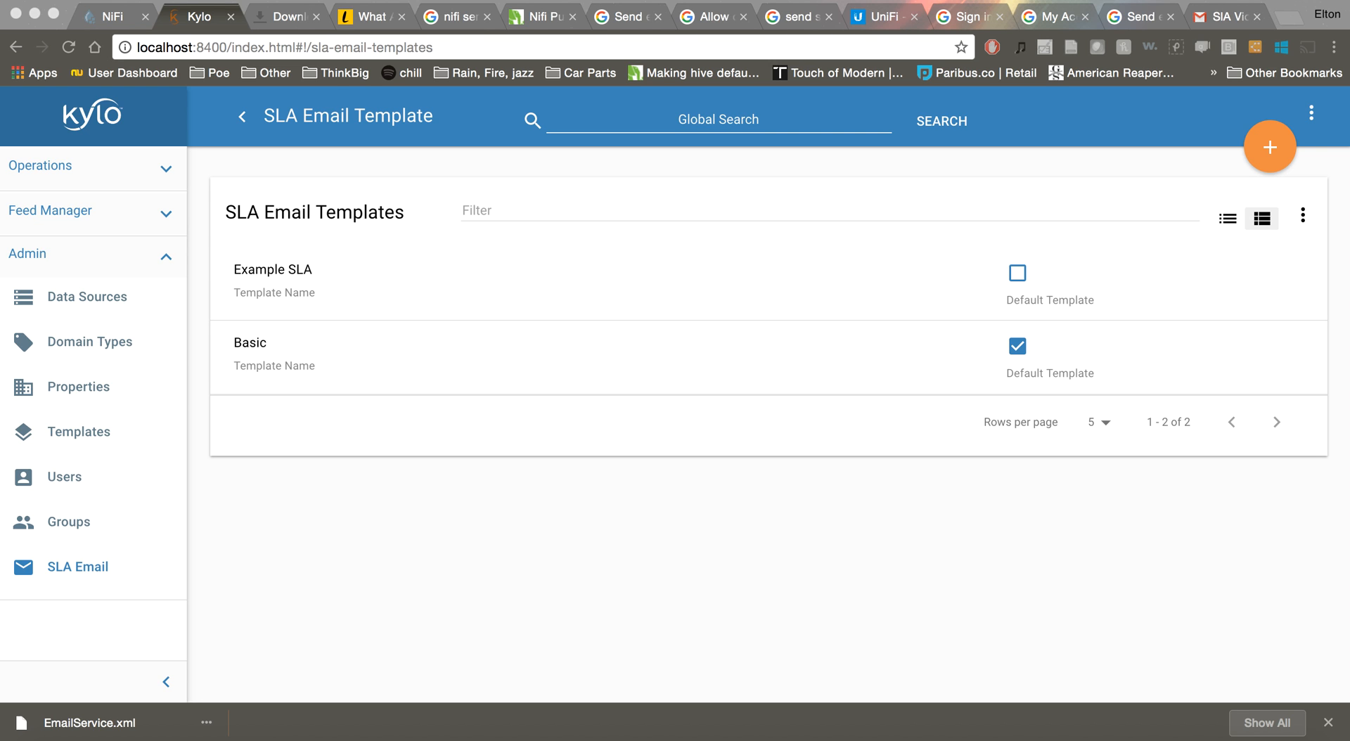
# Run chown kylo:users on /opt/kylo/setup/plugins/sla-email/*
pyautogui.moveTo(1348, 450); pyautogui.dragTo(656, 53)
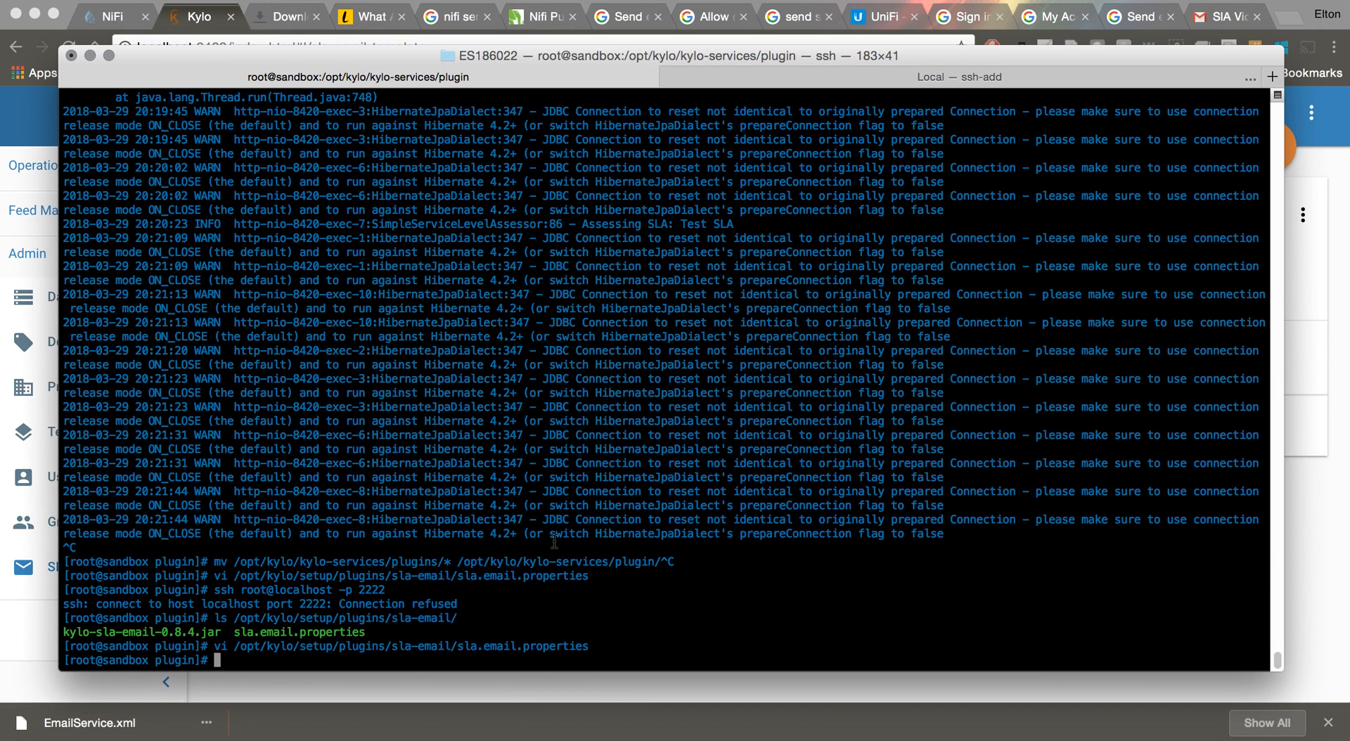
pyautogui.press('Up')
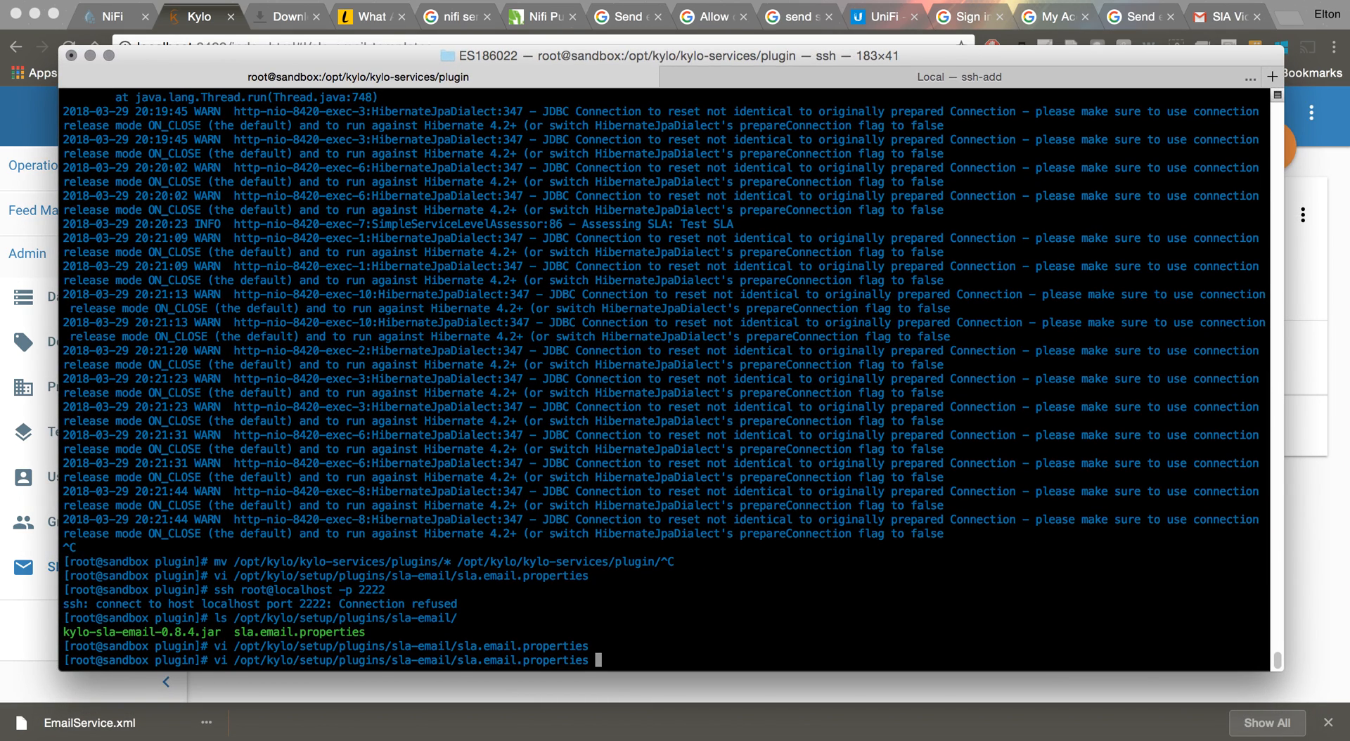
pyautogui.press('Left')
pyautogui.press('Left')
pyautogui.press('Left')
pyautogui.press('Left')
pyautogui.press('Left')
pyautogui.press('Left')
pyautogui.press('Left')
pyautogui.press('Left')
pyautogui.press('Left')
pyautogui.press('Left')
pyautogui.press('Left')
pyautogui.press('Left')
pyautogui.press('Left')
pyautogui.press('Left')
pyautogui.press('Left')
pyautogui.press('Left')
pyautogui.press('Left')
pyautogui.press('Left')
pyautogui.press('Left')
pyautogui.press('Left')
pyautogui.press('Left')
pyautogui.press('Right')
pyautogui.press('Right')
pyautogui.press('Right')
pyautogui.press('Right')
pyautogui.press('Right')
pyautogui.press('Right')
pyautogui.press('Right')
pyautogui.press('Right')
pyautogui.press('Right')
pyautogui.press('Right')
pyautogui.press('Right')
pyautogui.press('Right')
pyautogui.press('Right')
pyautogui.press('Right')
pyautogui.press('Right')
pyautogui.press('Right')
pyautogui.press('Right')
pyautogui.press('Right')
pyautogui.press('Right')
pyautogui.press('Right')
pyautogui.press('BackSpace')
pyautogui.press('BackSpace')
pyautogui.press('BackSpace')
pyautogui.press('BackSpace')
pyautogui.press('BackSpace')
pyautogui.press('BackSpace')
pyautogui.press('BackSpace')
pyautogui.press('BackSpace')
pyautogui.press('BackSpace')
pyautogui.press('BackSpace')
pyautogui.press('BackSpace')
pyautogui.press('BackSpace')
pyautogui.press('BackSpace')
pyautogui.press('BackSpace')
pyautogui.press('BackSpace')
pyautogui.press('BackSpace')
pyautogui.press('BackSpace')
pyautogui.press('BackSpace')
pyautogui.press('BackSpace')
pyautogui.press('BackSpace')
pyautogui.press('Left')
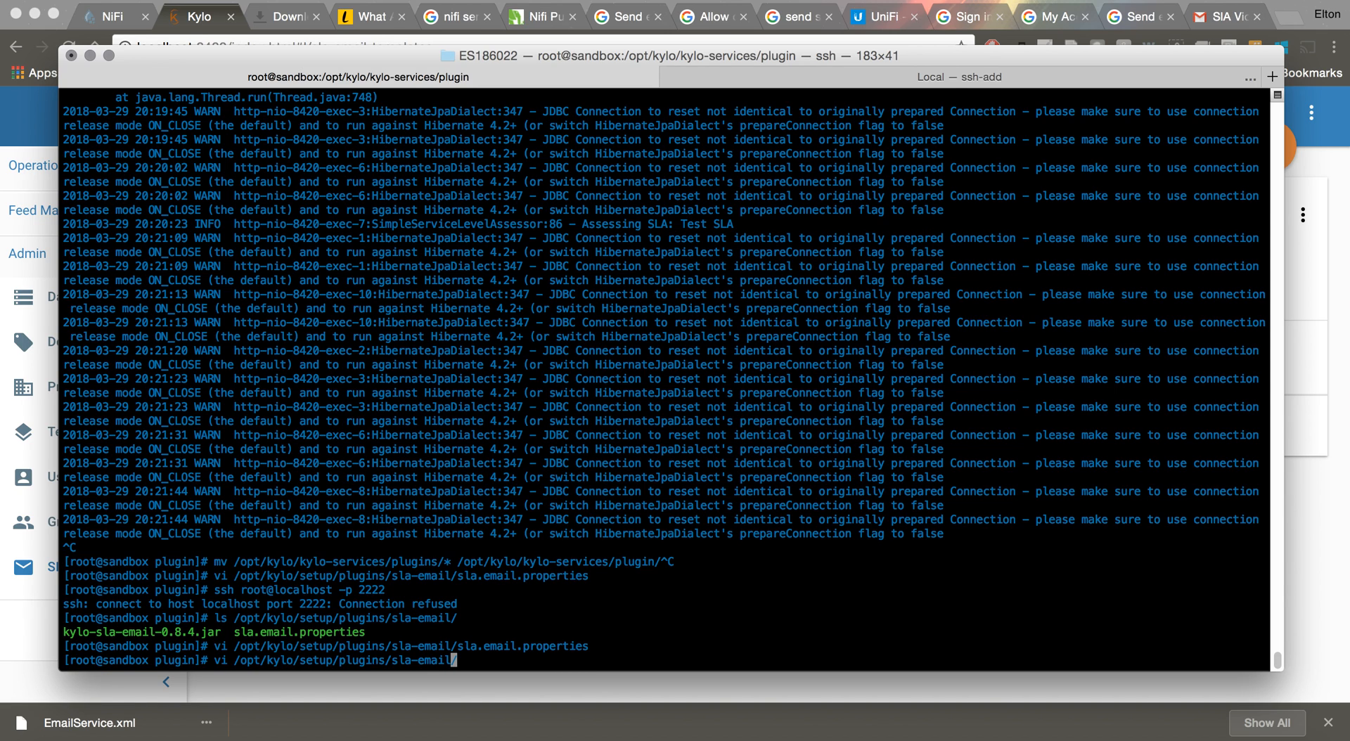
pyautogui.press('Right')
pyautogui.write('*')
pyautogui.press('Left')
pyautogui.press('Left')
pyautogui.press('Left')
pyautogui.press('Left')
pyautogui.press('Left')
pyautogui.press('Left')
pyautogui.press('Left')
pyautogui.press('Left')
pyautogui.press('Left')
pyautogui.press('Left')
pyautogui.press('Left')
pyautogui.press('Left')
pyautogui.press('Left')
pyautogui.press('Left')
pyautogui.press('Left')
pyautogui.press('Left')
pyautogui.press('Left')
pyautogui.press('Left')
pyautogui.press('Left')
pyautogui.press('Left')
pyautogui.press('Left')
pyautogui.press('Left')
pyautogui.press('Left')
pyautogui.press('Left')
pyautogui.press('Left')
pyautogui.press('Left')
pyautogui.press('Left')
pyautogui.press('Left')
pyautogui.press('Left')
pyautogui.press('Left')
pyautogui.press('Left')
pyautogui.press('Left')
pyautogui.press('Left')
pyautogui.press('Left')
pyautogui.press('Left')
pyautogui.press('BackSpace')
pyautogui.press('BackSpace')
pyautogui.write('chown kylo:users')
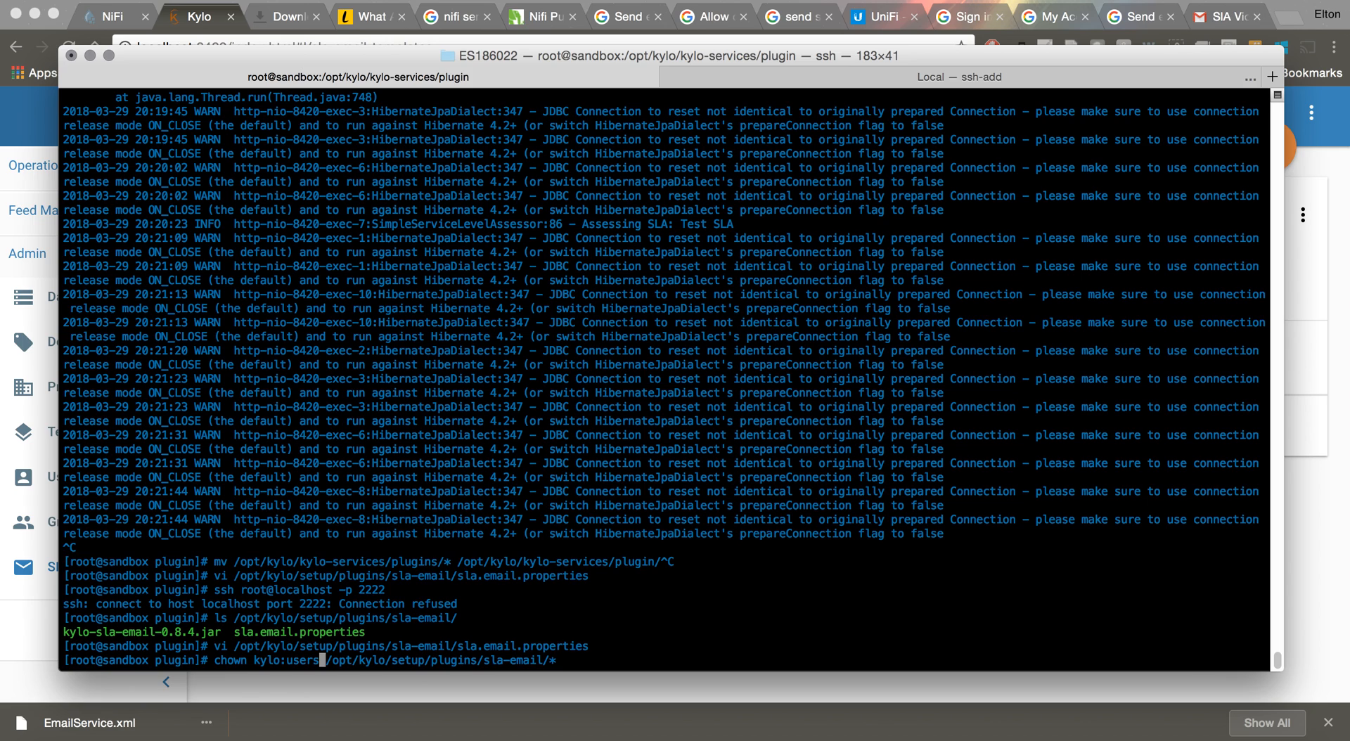
pyautogui.press('Return')
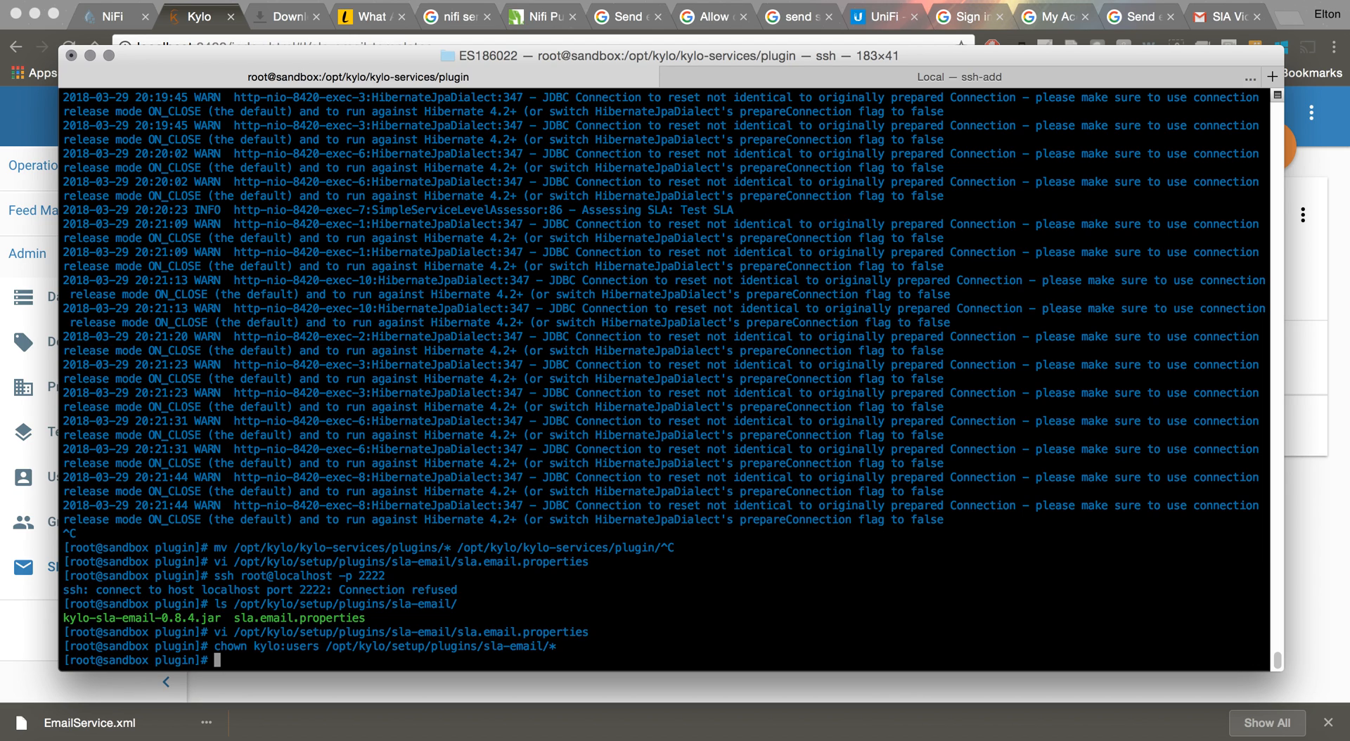
# Copy kylo-sla-email-0.8.4.jar into /opt/kylo/kylo-services/plugin/, confirming the overwrite
pyautogui.press('Up')
pyautogui.write('ky')
pyautogui.press('Tab')
pyautogui.write('/opt/ky')
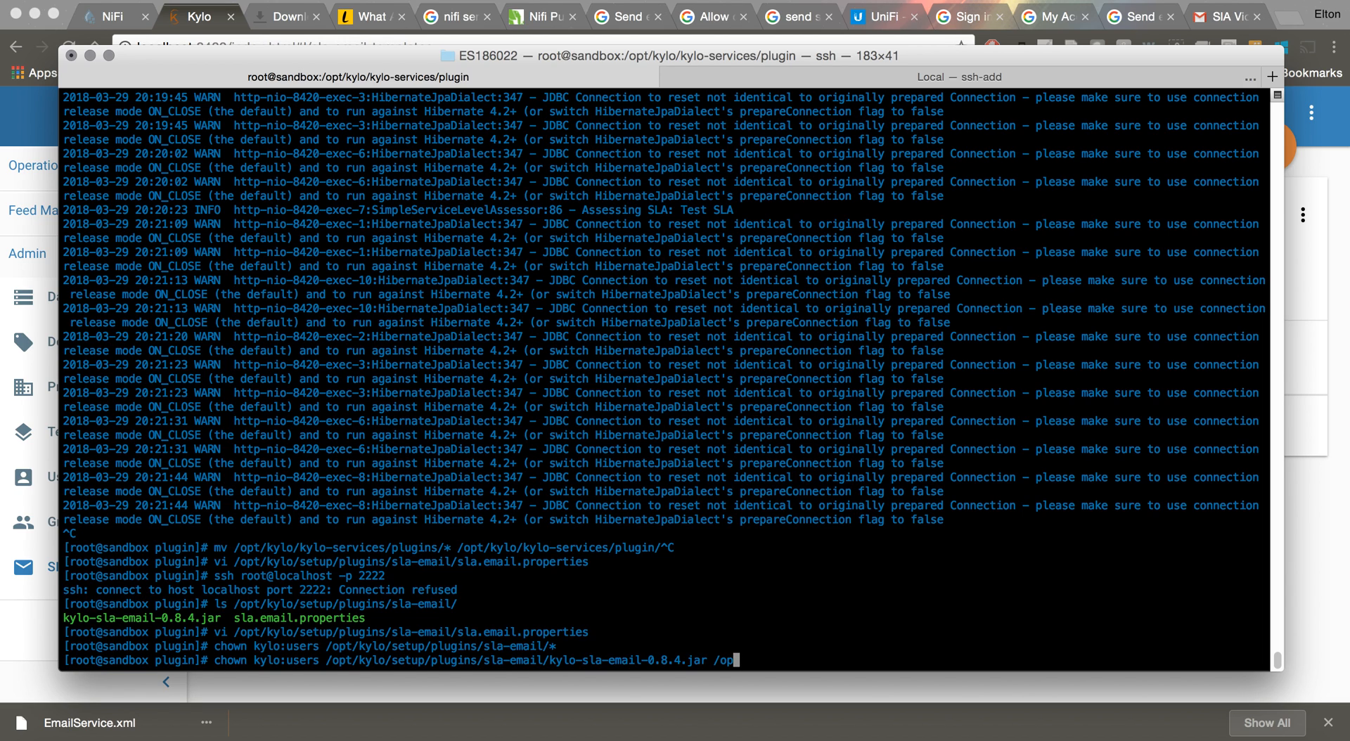
pyautogui.write('lo/kylo-se')
pyautogui.press('Tab')
pyautogui.write('s/plugin')
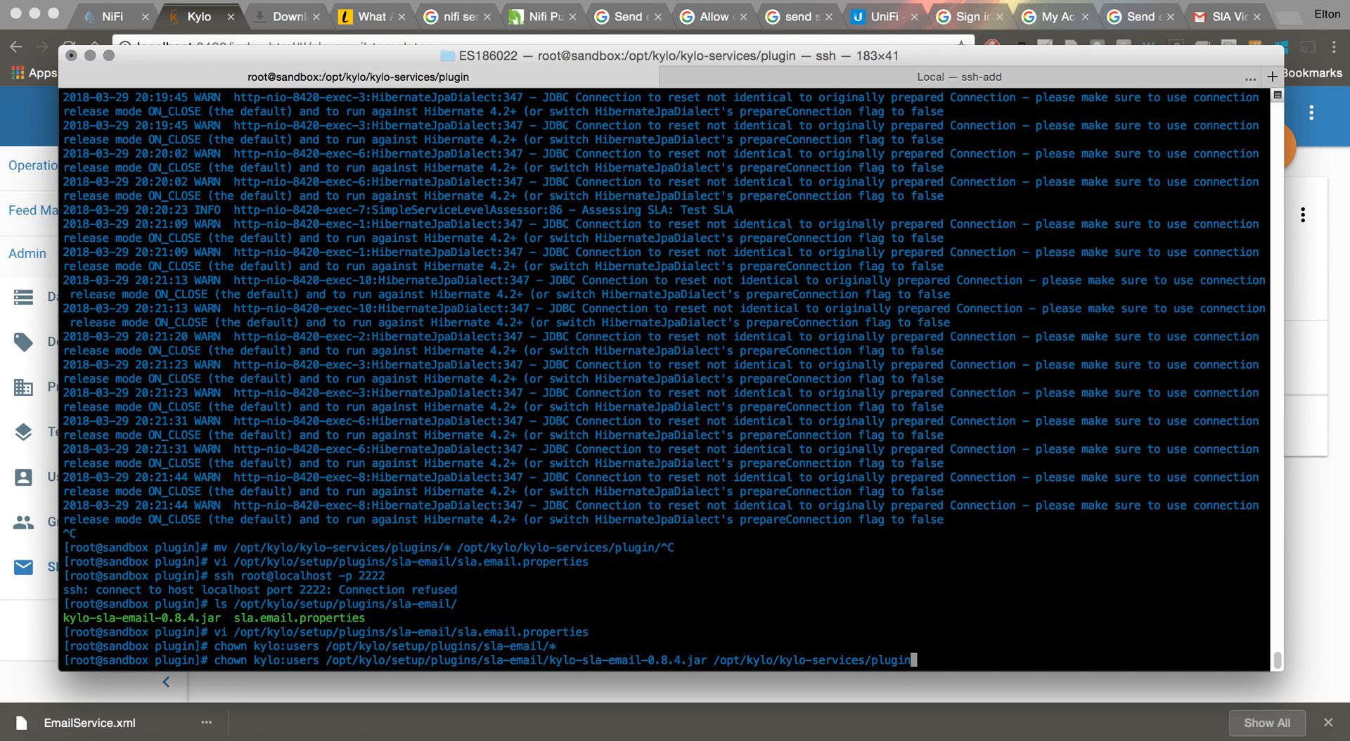
pyautogui.press('Tab')
pyautogui.press('Tab')
pyautogui.press('Tab')
pyautogui.write('/')
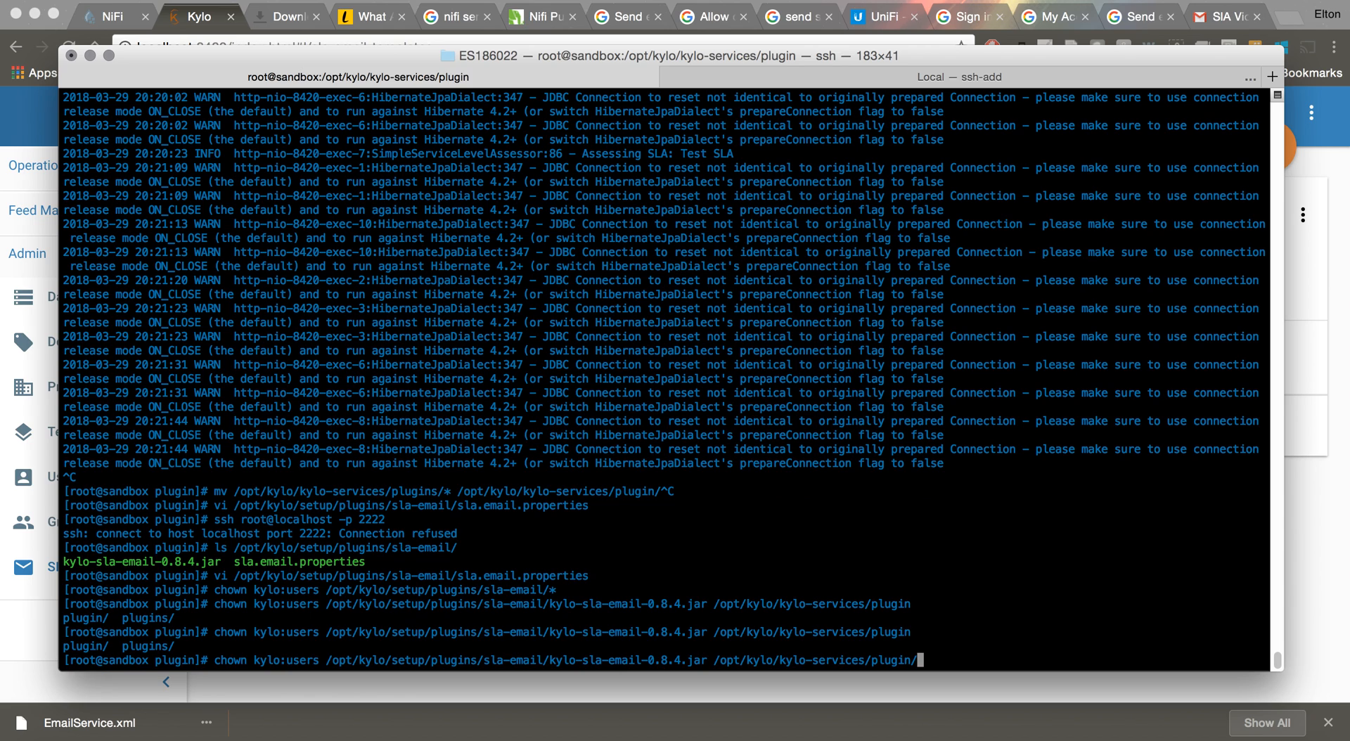
pyautogui.press('Left')
pyautogui.press('Left')
pyautogui.press('Left')
pyautogui.press('Left')
pyautogui.press('Left')
pyautogui.press('Left')
pyautogui.press('Left')
pyautogui.press('Left')
pyautogui.press('Left')
pyautogui.press('Left')
pyautogui.press('Left')
pyautogui.press('Left')
pyautogui.press('Left')
pyautogui.press('Left')
pyautogui.press('Left')
pyautogui.press('Left')
pyautogui.press('Left')
pyautogui.press('Left')
pyautogui.press('Left')
pyautogui.press('Left')
pyautogui.press('Left')
pyautogui.press('Left')
pyautogui.press('Left')
pyautogui.press('Left')
pyautogui.press('Left')
pyautogui.press('Left')
pyautogui.press('Left')
pyautogui.press('Left')
pyautogui.press('Left')
pyautogui.press('Left')
pyautogui.press('Left')
pyautogui.press('Left')
pyautogui.press('Left')
pyautogui.press('Left')
pyautogui.press('Left')
pyautogui.press('Left')
pyautogui.press('Left')
pyautogui.press('Left')
pyautogui.press('Left')
pyautogui.press('Left')
pyautogui.press('Left')
pyautogui.press('Left')
pyautogui.press('Left')
pyautogui.press('Left')
pyautogui.press('Left')
pyautogui.press('Left')
pyautogui.press('Left')
pyautogui.press('Left')
pyautogui.press('Left')
pyautogui.press('Left')
pyautogui.press('Left')
pyautogui.press('Left')
pyautogui.press('Left')
pyautogui.press('Left')
pyautogui.press('Left')
pyautogui.press('Left')
pyautogui.press('Left')
pyautogui.press('Left')
pyautogui.press('Left')
pyautogui.press('Left')
pyautogui.press('Left')
pyautogui.press('Left')
pyautogui.press('Left')
pyautogui.press('Left')
pyautogui.press('Left')
pyautogui.press('Left')
pyautogui.press('Left')
pyautogui.press('Left')
pyautogui.press('Left')
pyautogui.press('Left')
pyautogui.press('Left')
pyautogui.press('Left')
pyautogui.press('Left')
pyautogui.press('Left')
pyautogui.press('Left')
pyautogui.press('Left')
pyautogui.press('Left')
pyautogui.press('Left')
pyautogui.press('Left')
pyautogui.press('BackSpace')
pyautogui.press('BackSpace')
pyautogui.press('BackSpace')
pyautogui.press('BackSpace')
pyautogui.press('BackSpace')
pyautogui.press('BackSpace')
pyautogui.press('BackSpace')
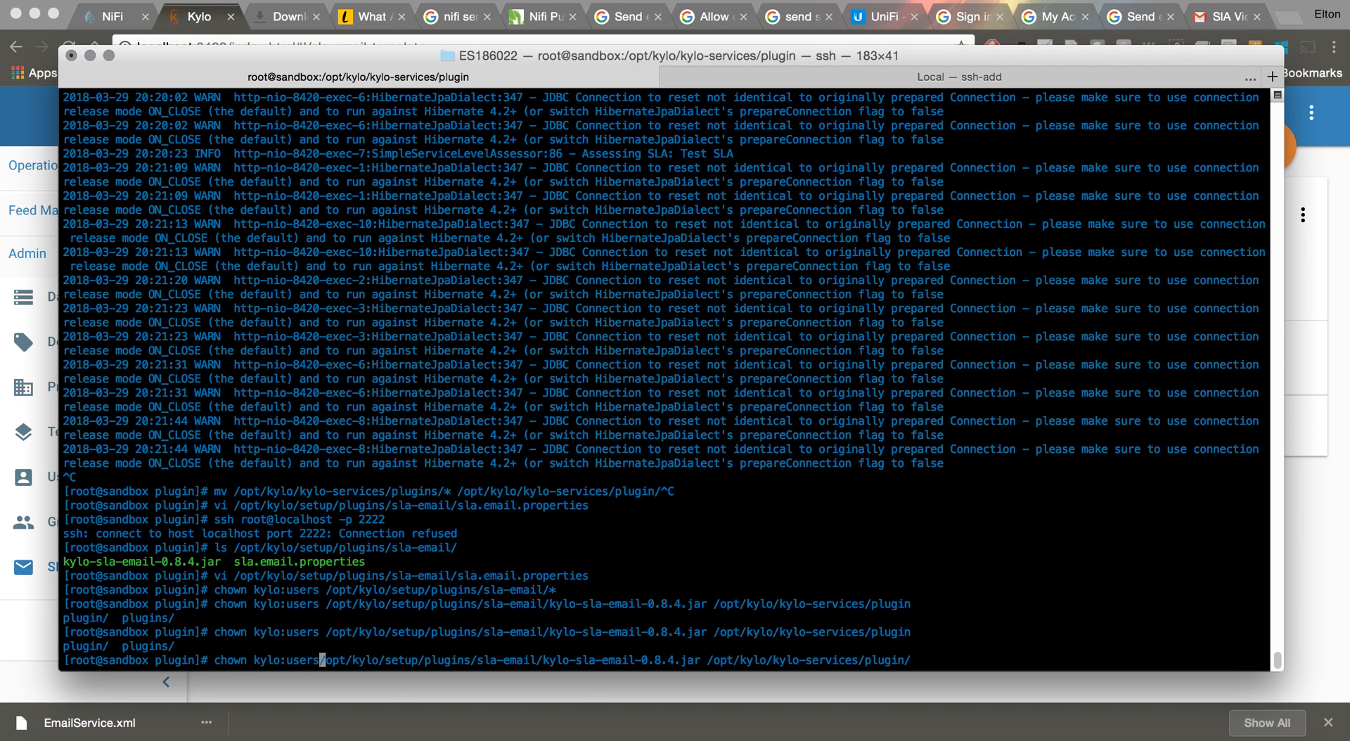
pyautogui.press('BackSpace')
pyautogui.press('BackSpace')
pyautogui.press('BackSpace')
pyautogui.press('BackSpace')
pyautogui.press('BackSpace')
pyautogui.press('BackSpace')
pyautogui.press('BackSpace')
pyautogui.press('BackSpace')
pyautogui.press('BackSpace')
pyautogui.press('BackSpace')
pyautogui.write('cp')
pyautogui.press('Return')
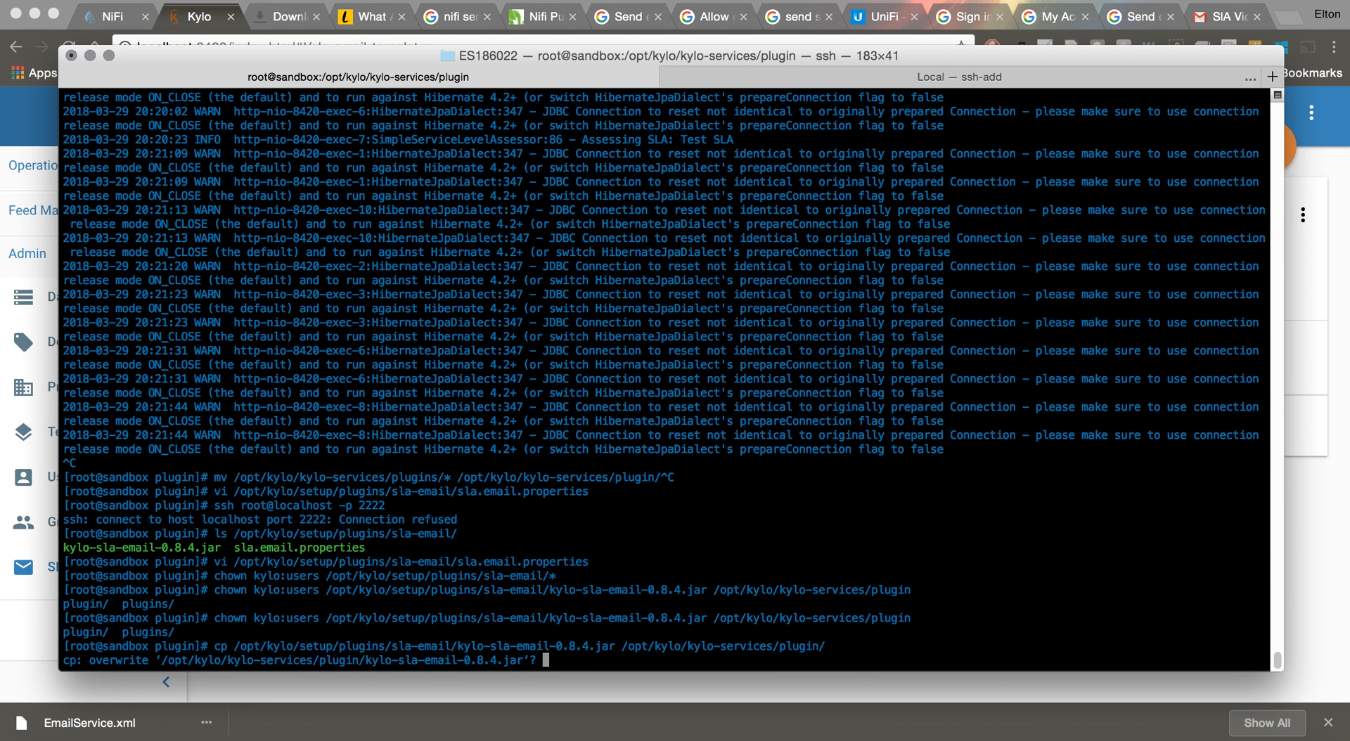
pyautogui.write('y')
pyautogui.press('Return')
# Copy sla.email.properties into /opt/kylo/kylo-services/conf/, confirming the overwrite
pyautogui.press('Up')
pyautogui.press('Left')
pyautogui.press('BackSpace')
pyautogui.press('BackSpace')
pyautogui.press('BackSpace')
pyautogui.press('BackSpace')
pyautogui.press('BackSpace')
pyautogui.press('BackSpace')
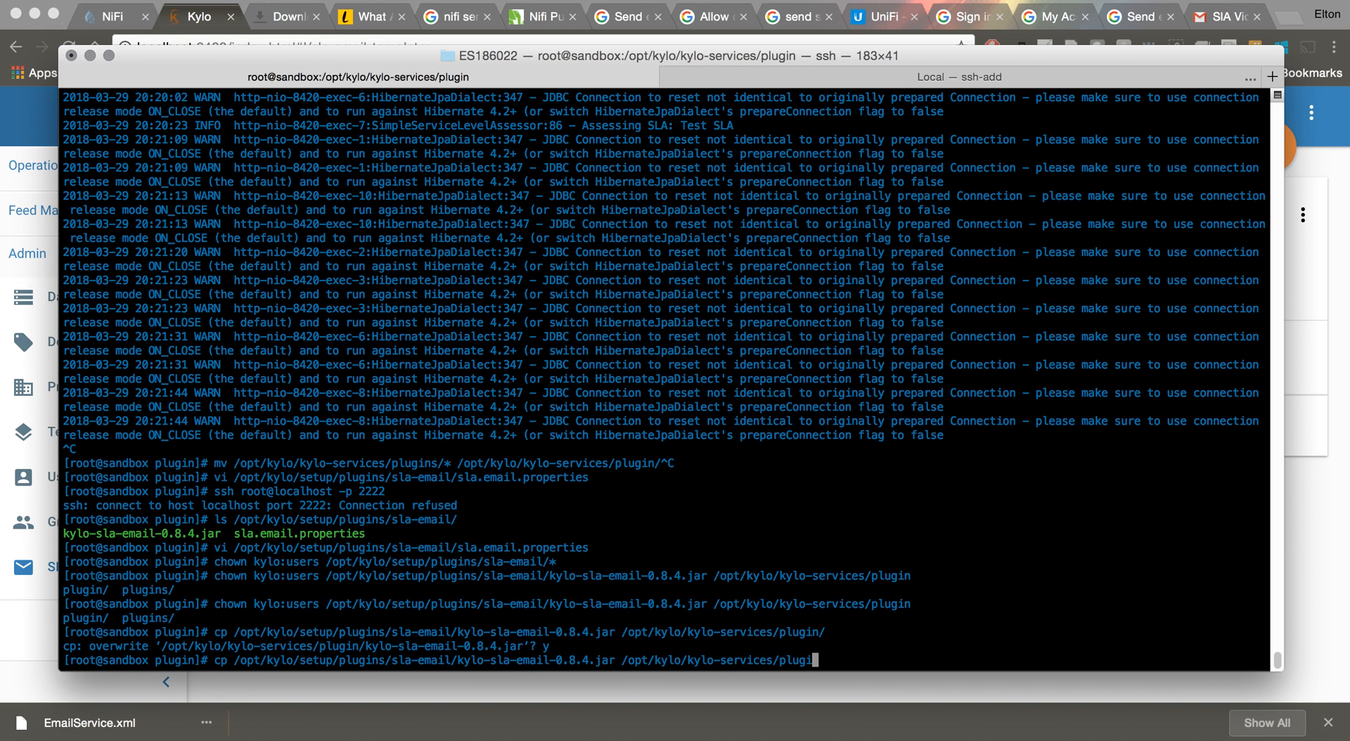
pyautogui.write('conf')
pyautogui.press('Left')
pyautogui.press('Left')
pyautogui.press('Left')
pyautogui.press('Left')
pyautogui.press('Left')
pyautogui.press('Left')
pyautogui.press('Left')
pyautogui.press('Left')
pyautogui.press('Left')
pyautogui.press('Left')
pyautogui.press('Left')
pyautogui.press('Left')
pyautogui.press('Left')
pyautogui.press('Left')
pyautogui.press('Left')
pyautogui.press('Left')
pyautogui.press('Left')
pyautogui.press('Left')
pyautogui.press('Left')
pyautogui.press('Left')
pyautogui.press('Left')
pyautogui.press('Left')
pyautogui.press('Left')
pyautogui.press('Left')
pyautogui.press('Left')
pyautogui.press('Left')
pyautogui.press('Left')
pyautogui.press('Left')
pyautogui.press('Left')
pyautogui.press('BackSpace')
pyautogui.press('BackSpace')
pyautogui.press('BackSpace')
pyautogui.press('BackSpace')
pyautogui.press('BackSpace')
pyautogui.press('BackSpace')
pyautogui.press('BackSpace')
pyautogui.press('BackSpace')
pyautogui.press('BackSpace')
pyautogui.press('BackSpace')
pyautogui.press('BackSpace')
pyautogui.press('BackSpace')
pyautogui.press('BackSpace')
pyautogui.press('BackSpace')
pyautogui.press('BackSpace')
pyautogui.press('BackSpace')
pyautogui.press('BackSpace')
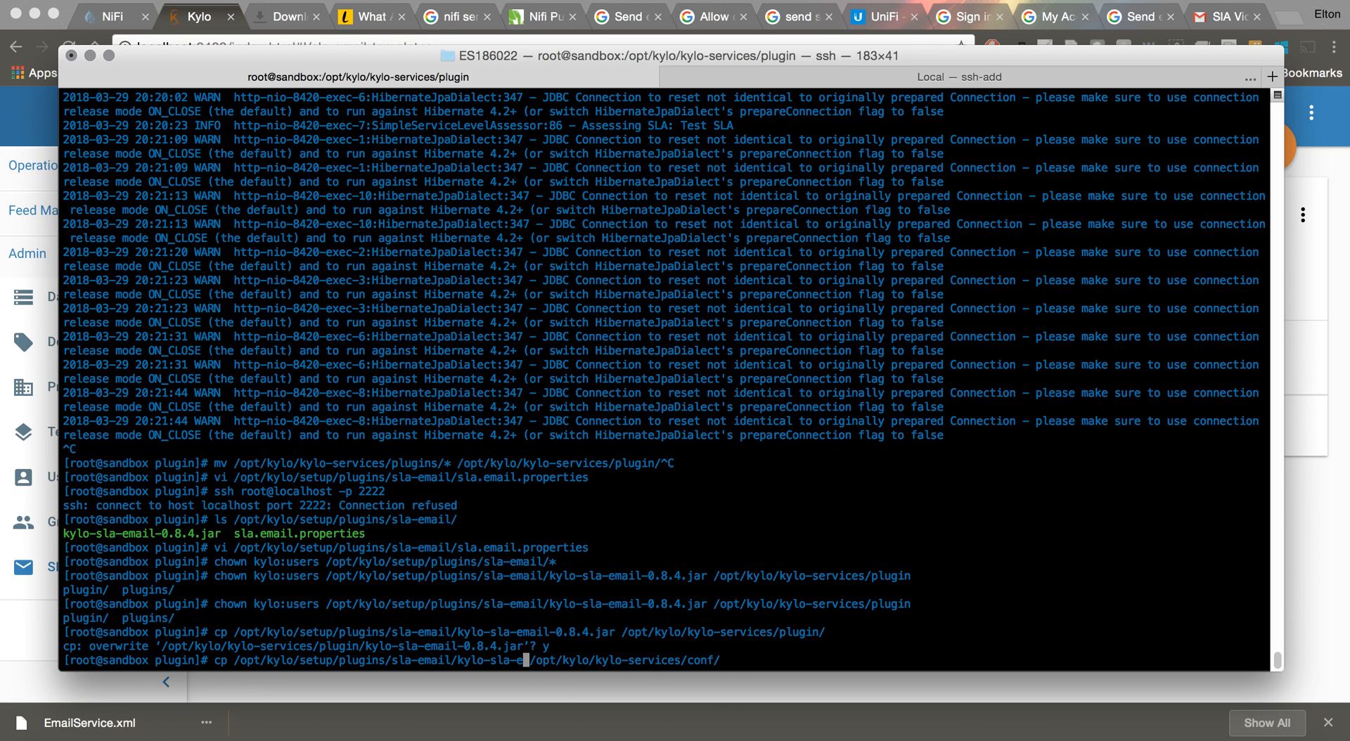
pyautogui.press('BackSpace')
pyautogui.press('BackSpace')
pyautogui.press('BackSpace')
pyautogui.press('BackSpace')
pyautogui.press('BackSpace')
pyautogui.press('BackSpace')
pyautogui.press('BackSpace')
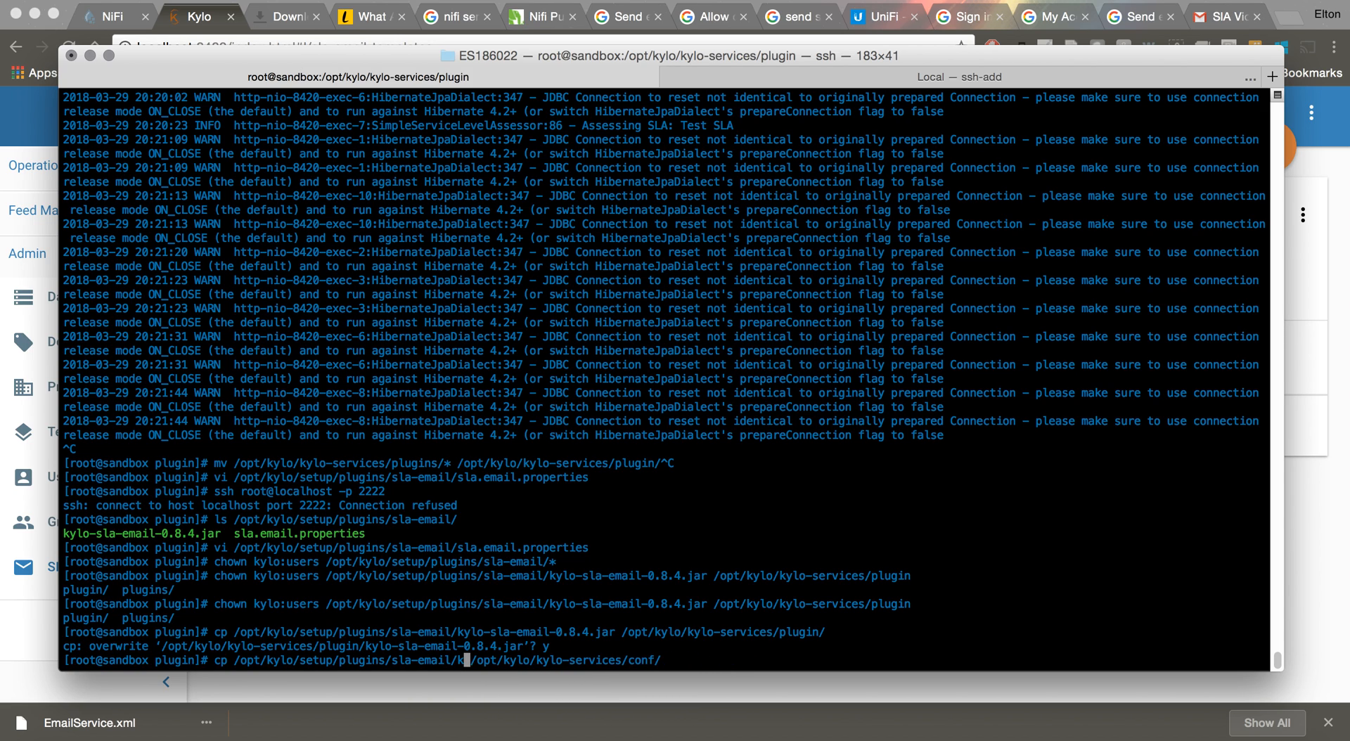
pyautogui.write('sla.email.properties')
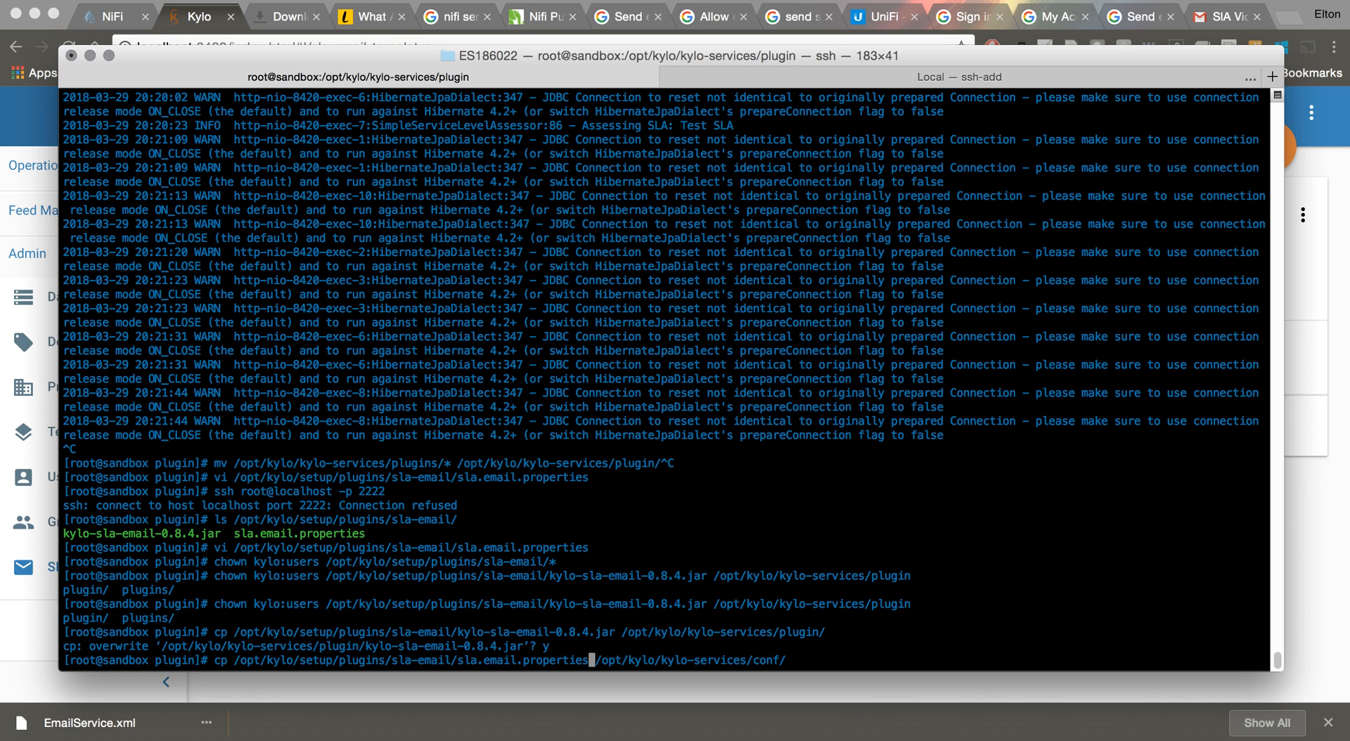
pyautogui.press('Return')
pyautogui.write('y')
pyautogui.press('Return')
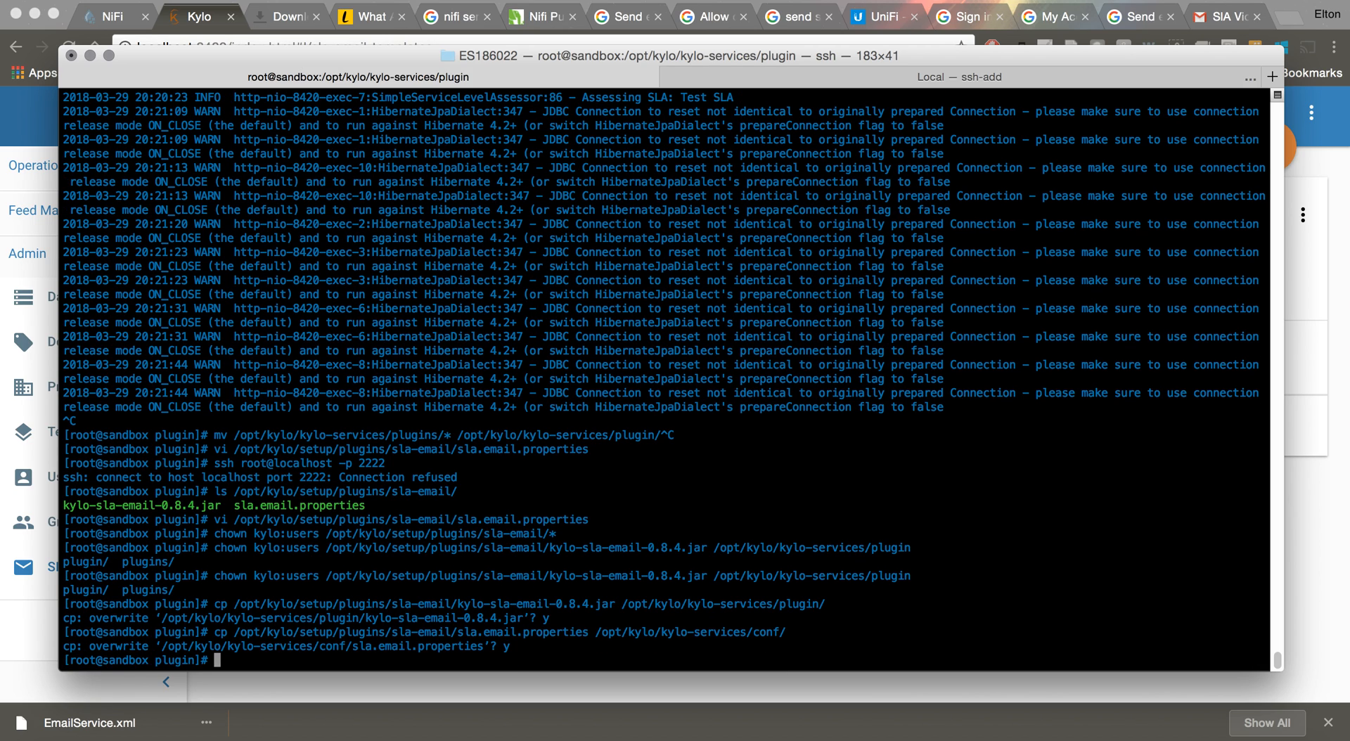
pyautogui.press('Up')
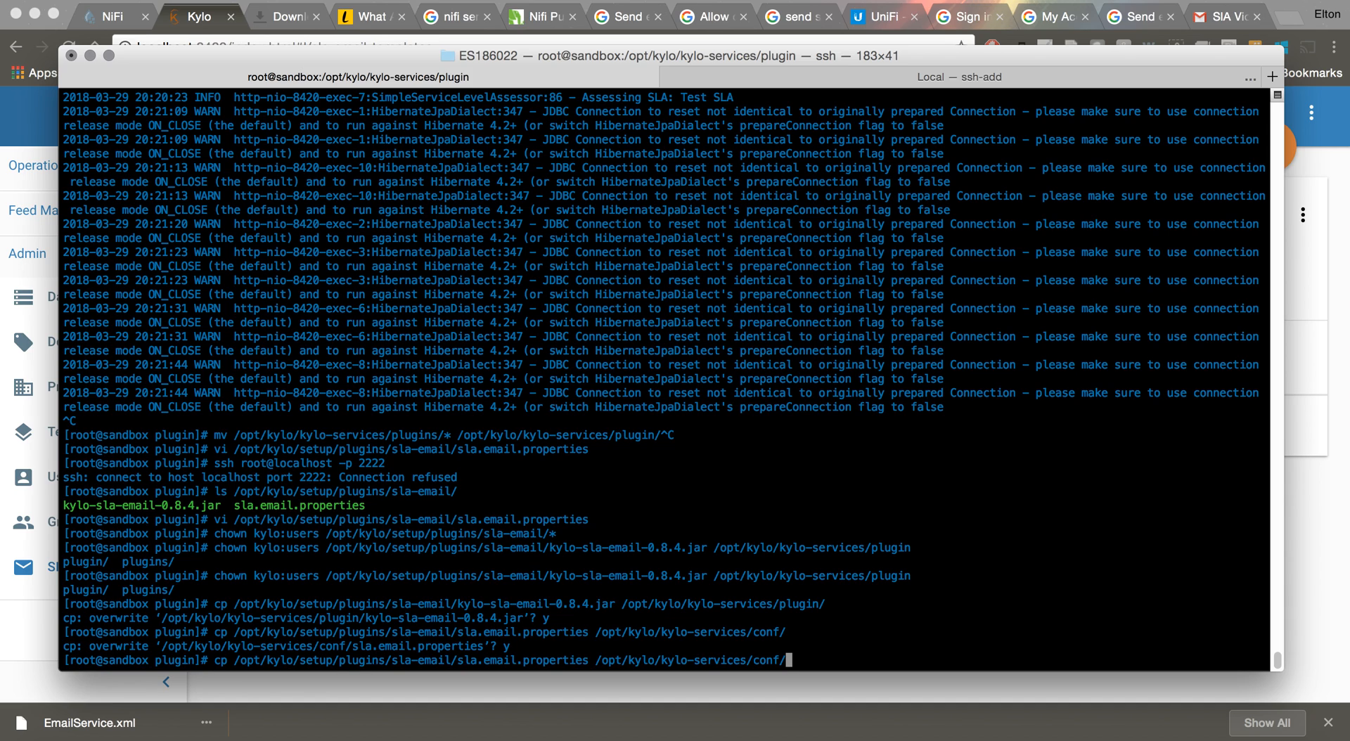
# Give kylo:users ownership of conf/sla.email.properties, correcting the 'chonw' typo
pyautogui.press('Left')
pyautogui.press('Left')
pyautogui.press('Left')
pyautogui.press('Left')
pyautogui.press('Left')
pyautogui.press('Left')
pyautogui.press('Left')
pyautogui.press('Left')
pyautogui.press('Left')
pyautogui.press('Left')
pyautogui.press('Left')
pyautogui.press('Left')
pyautogui.press('Left')
pyautogui.press('Left')
pyautogui.press('Left')
pyautogui.press('Left')
pyautogui.press('Left')
pyautogui.press('Left')
pyautogui.press('Left')
pyautogui.press('Left')
pyautogui.press('Left')
pyautogui.press('Left')
pyautogui.press('Left')
pyautogui.press('Left')
pyautogui.press('Left')
pyautogui.press('Left')
pyautogui.press('Left')
pyautogui.press('Left')
pyautogui.press('Left')
pyautogui.press('BackSpace')
pyautogui.press('BackSpace')
pyautogui.press('BackSpace')
pyautogui.press('BackSpace')
pyautogui.press('BackSpace')
pyautogui.press('BackSpace')
pyautogui.press('BackSpace')
pyautogui.press('BackSpace')
pyautogui.press('BackSpace')
pyautogui.press('BackSpace')
pyautogui.press('BackSpace')
pyautogui.press('BackSpace')
pyautogui.press('BackSpace')
pyautogui.press('BackSpace')
pyautogui.press('BackSpace')
pyautogui.press('BackSpace')
pyautogui.press('BackSpace')
pyautogui.press('BackSpace')
pyautogui.press('BackSpace')
pyautogui.press('BackSpace')
pyautogui.press('BackSpace')
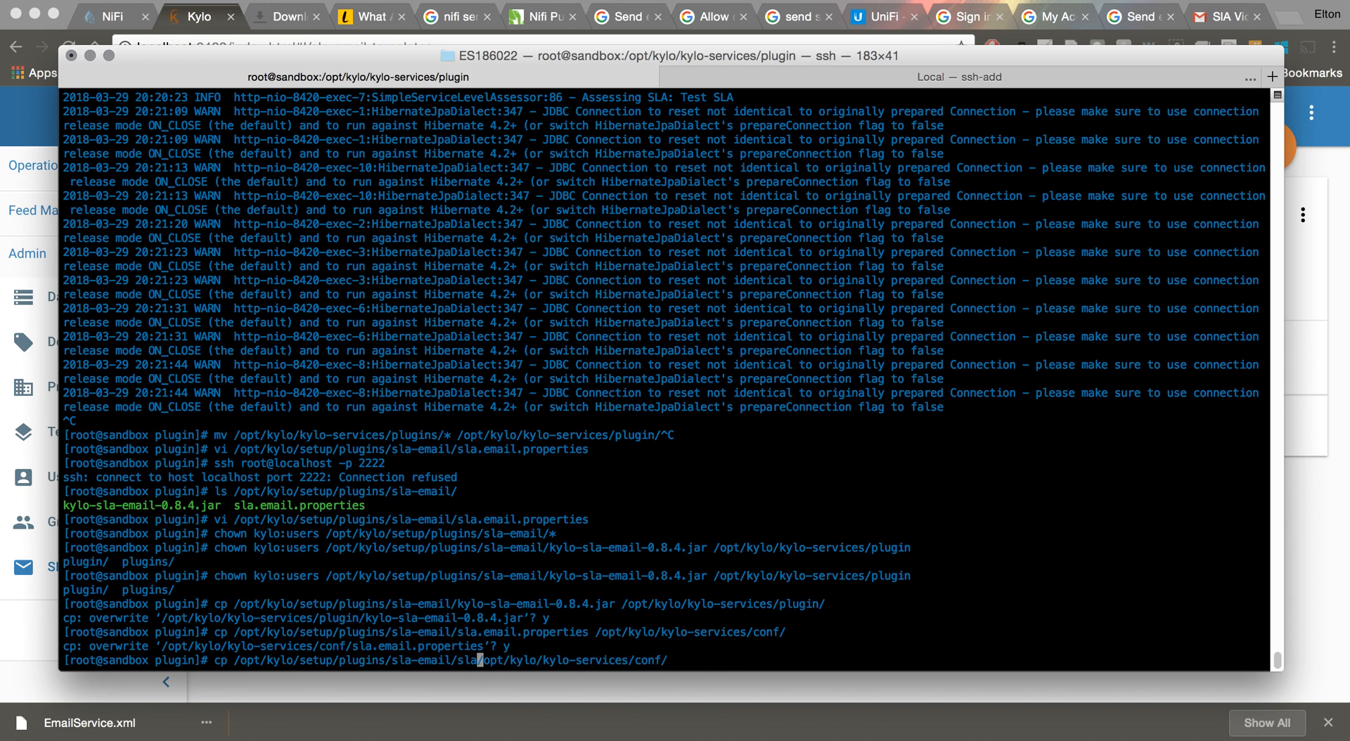
pyautogui.press('BackSpace')
pyautogui.press('BackSpace')
pyautogui.press('BackSpace')
pyautogui.press('BackSpace')
pyautogui.press('BackSpace')
pyautogui.press('BackSpace')
pyautogui.press('BackSpace')
pyautogui.press('BackSpace')
pyautogui.press('BackSpace')
pyautogui.press('BackSpace')
pyautogui.press('BackSpace')
pyautogui.press('BackSpace')
pyautogui.press('BackSpace')
pyautogui.press('BackSpace')
pyautogui.press('BackSpace')
pyautogui.press('BackSpace')
pyautogui.press('BackSpace')
pyautogui.press('BackSpace')
pyautogui.press('BackSpace')
pyautogui.press('BackSpace')
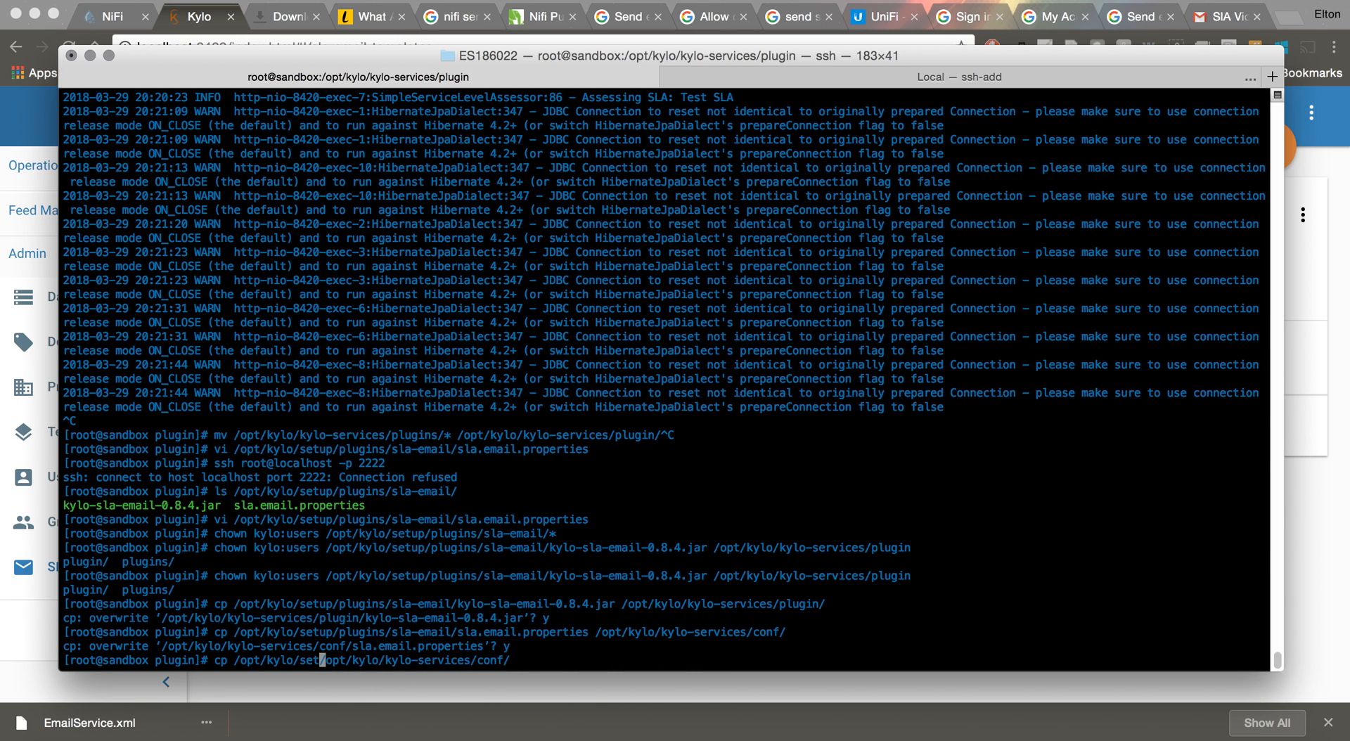
pyautogui.press('BackSpace')
pyautogui.press('BackSpace')
pyautogui.press('BackSpace')
pyautogui.press('BackSpace')
pyautogui.press('BackSpace')
pyautogui.press('BackSpace')
pyautogui.press('BackSpace')
pyautogui.press('BackSpace')
pyautogui.press('BackSpace')
pyautogui.press('BackSpace')
pyautogui.press('BackSpace')
pyautogui.write('chonw ')
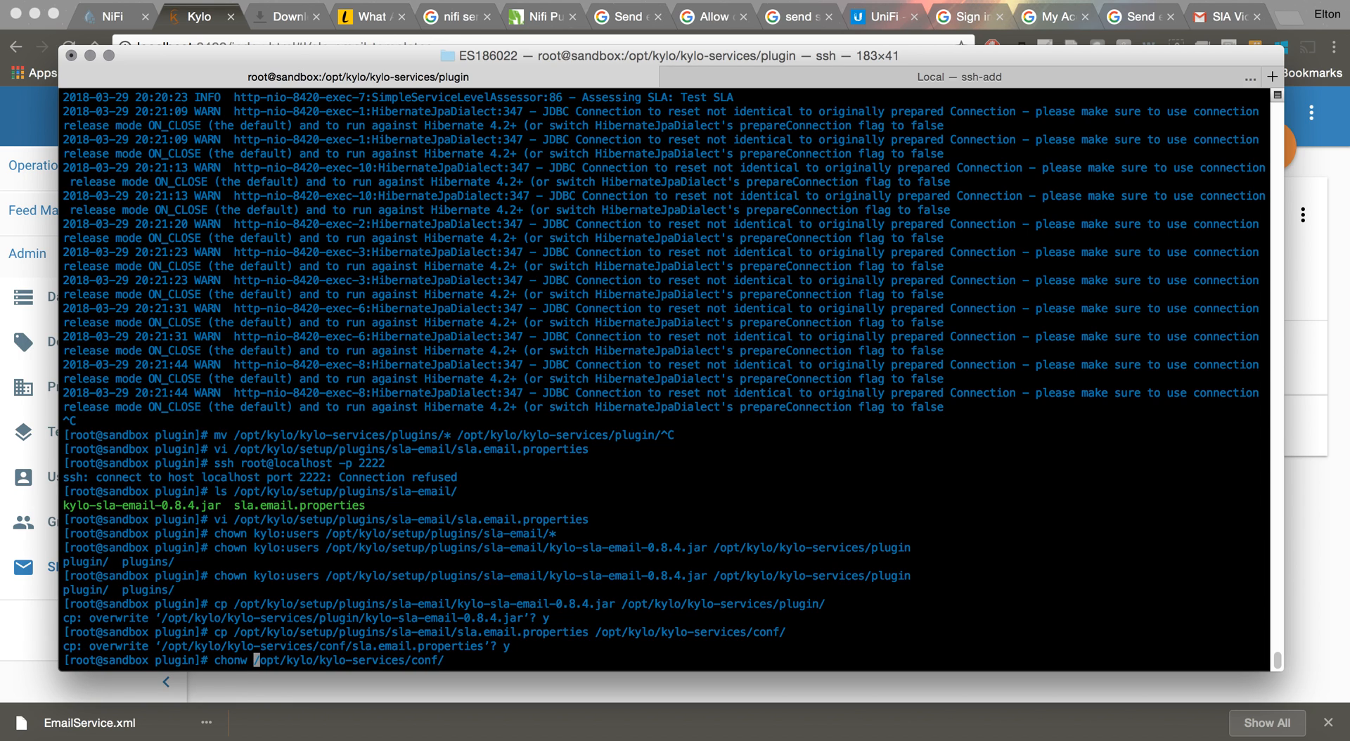
pyautogui.write('kylo:user')
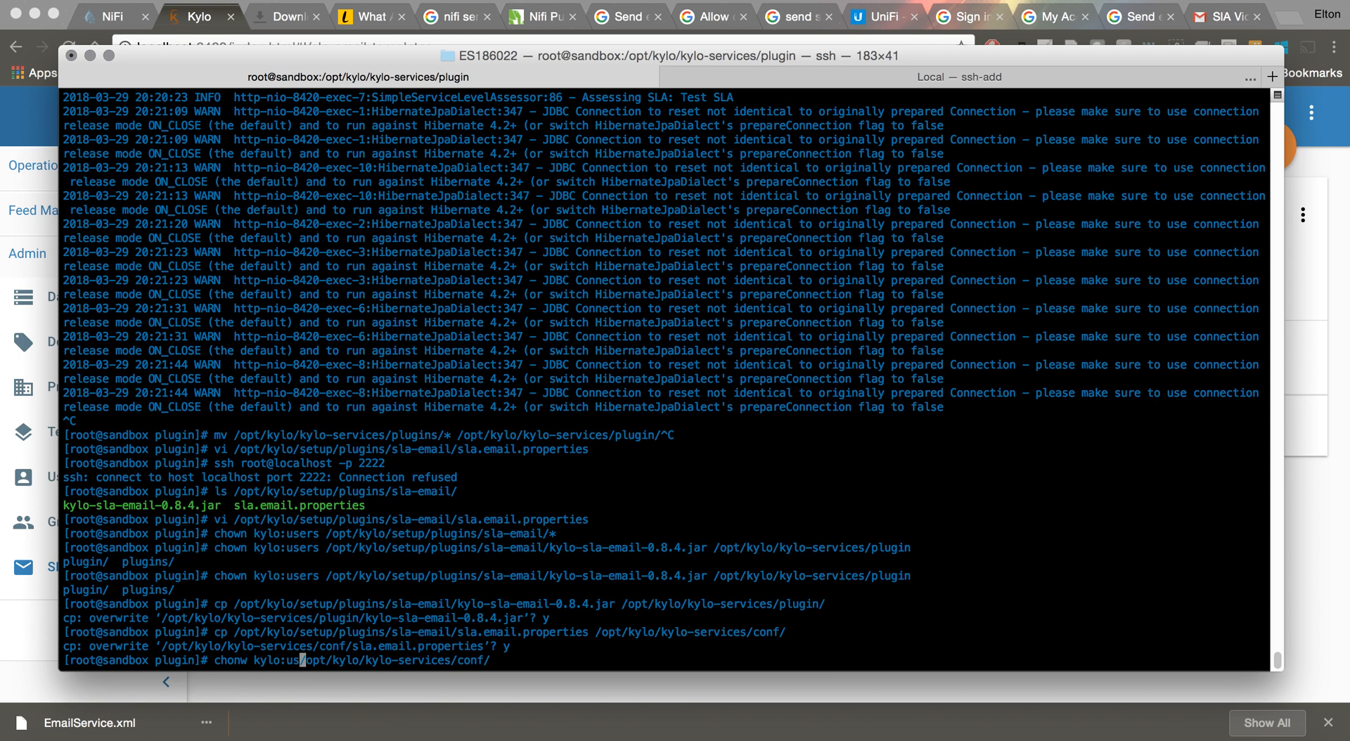
pyautogui.write('s')
pyautogui.press('Right')
pyautogui.press('Right')
pyautogui.press('Right')
pyautogui.press('Right')
pyautogui.press('Right')
pyautogui.press('Right')
pyautogui.press('Right')
pyautogui.press('Right')
pyautogui.press('Right')
pyautogui.press('Right')
pyautogui.press('Right')
pyautogui.press('Right')
pyautogui.press('Right')
pyautogui.press('Right')
pyautogui.press('Right')
pyautogui.press('Right')
pyautogui.press('Right')
pyautogui.press('Right')
pyautogui.press('Right')
pyautogui.press('Right')
pyautogui.press('Right')
pyautogui.press('Right')
pyautogui.press('Right')
pyautogui.press('Right')
pyautogui.press('Right')
pyautogui.press('Right')
pyautogui.press('Right')
pyautogui.press('Right')
pyautogui.press('Right')
pyautogui.write('sla.email.properties')
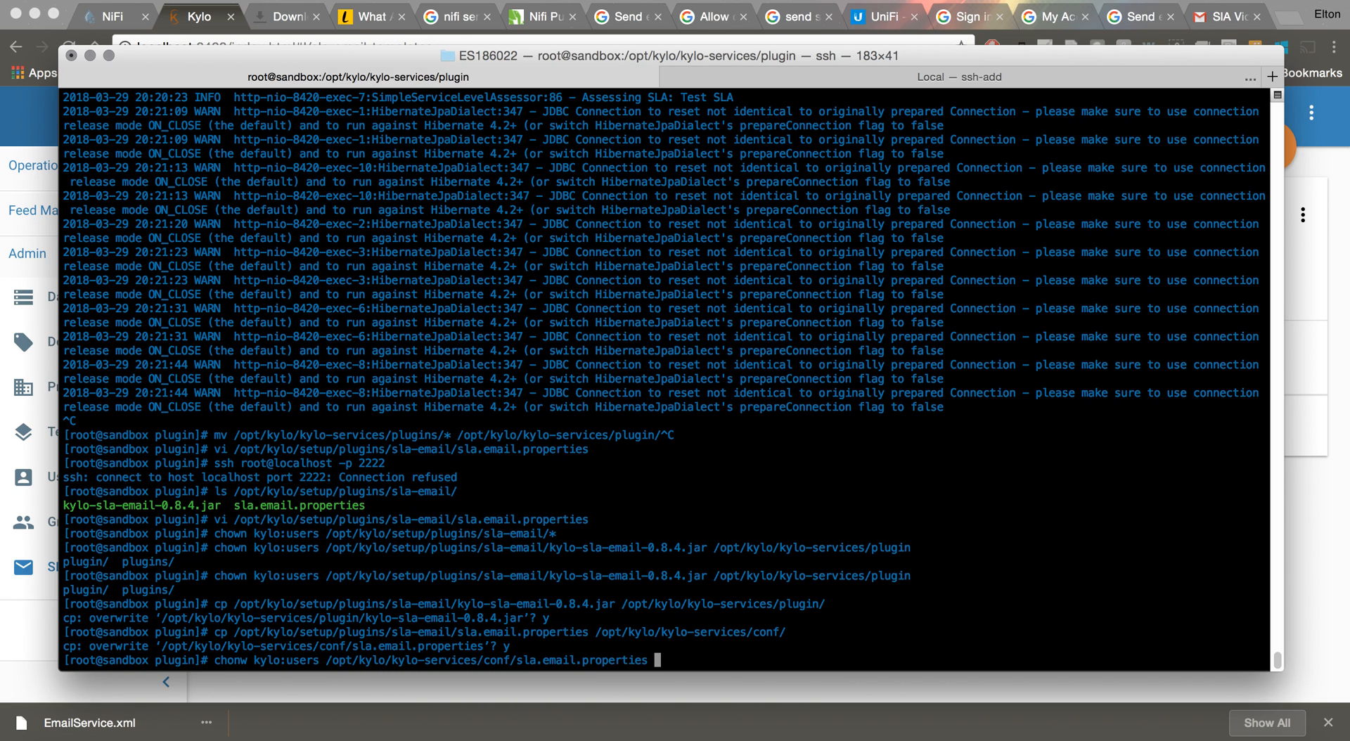
pyautogui.press('Return')
pyautogui.press('Up')
pyautogui.press('Left')
pyautogui.press('Left')
pyautogui.press('Left')
pyautogui.press('Left')
pyautogui.press('Left')
pyautogui.press('Left')
pyautogui.press('Left')
pyautogui.press('Left')
pyautogui.press('Left')
pyautogui.press('Left')
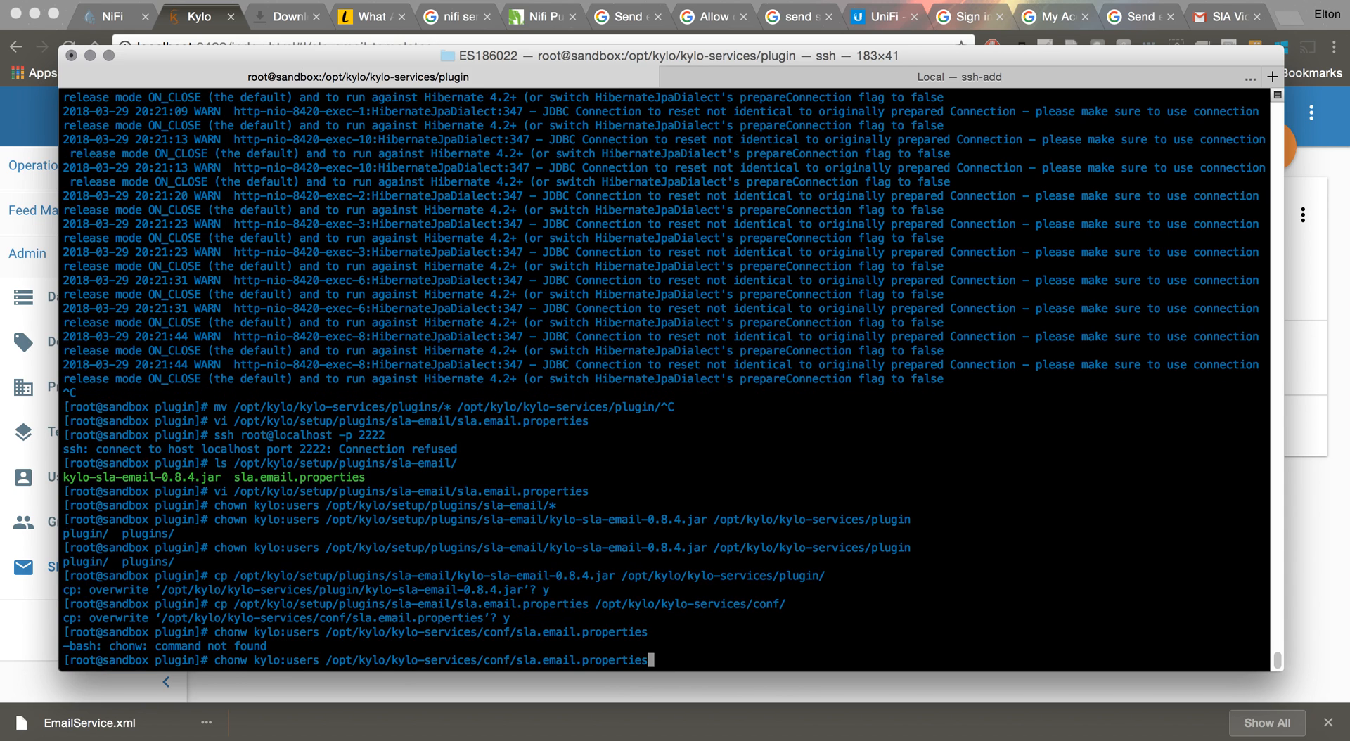
pyautogui.write('D')
pyautogui.press('BackSpace')
pyautogui.press('Left')
pyautogui.press('Left')
pyautogui.press('Left')
pyautogui.press('Left')
pyautogui.press('Left')
pyautogui.press('Left')
pyautogui.press('Left')
pyautogui.press('Left')
pyautogui.press('Left')
pyautogui.press('Left')
pyautogui.press('Left')
pyautogui.press('Left')
pyautogui.press('Left')
pyautogui.press('Left')
pyautogui.press('Left')
pyautogui.press('Left')
pyautogui.press('Left')
pyautogui.press('Left')
pyautogui.press('Left')
pyautogui.press('Left')
pyautogui.press('Left')
pyautogui.press('Left')
pyautogui.press('Left')
pyautogui.press('Left')
pyautogui.press('Left')
pyautogui.press('Left')
pyautogui.press('Left')
pyautogui.press('Left')
pyautogui.press('Left')
pyautogui.press('Left')
pyautogui.press('Left')
pyautogui.press('Left')
pyautogui.press('Left')
pyautogui.press('Left')
pyautogui.press('Left')
pyautogui.press('Left')
pyautogui.press('Left')
pyautogui.press('Left')
pyautogui.press('Left')
pyautogui.press('Left')
pyautogui.press('Left')
pyautogui.press('Left')
pyautogui.press('Left')
pyautogui.press('Left')
pyautogui.press('Left')
pyautogui.press('Left')
pyautogui.press('Left')
pyautogui.press('Left')
pyautogui.press('Left')
pyautogui.press('BackSpace')
# Give kylo:users ownership of plugin/kylo-sla-email-0.8.4.jar
pyautogui.press('BackSpace')
pyautogui.write('wn')
pyautogui.press('Return')
pyautogui.press('Up')
pyautogui.press('BackSpace')
pyautogui.press('BackSpace')
pyautogui.press('BackSpace')
pyautogui.press('BackSpace')
pyautogui.press('BackSpace')
pyautogui.press('BackSpace')
pyautogui.press('BackSpace')
pyautogui.press('BackSpace')
pyautogui.press('BackSpace')
pyautogui.press('BackSpace')
pyautogui.press('BackSpace')
pyautogui.press('BackSpace')
pyautogui.press('BackSpace')
pyautogui.press('BackSpace')
pyautogui.press('BackSpace')
pyautogui.press('BackSpace')
pyautogui.press('BackSpace')
pyautogui.press('BackSpace')
pyautogui.press('BackSpace')
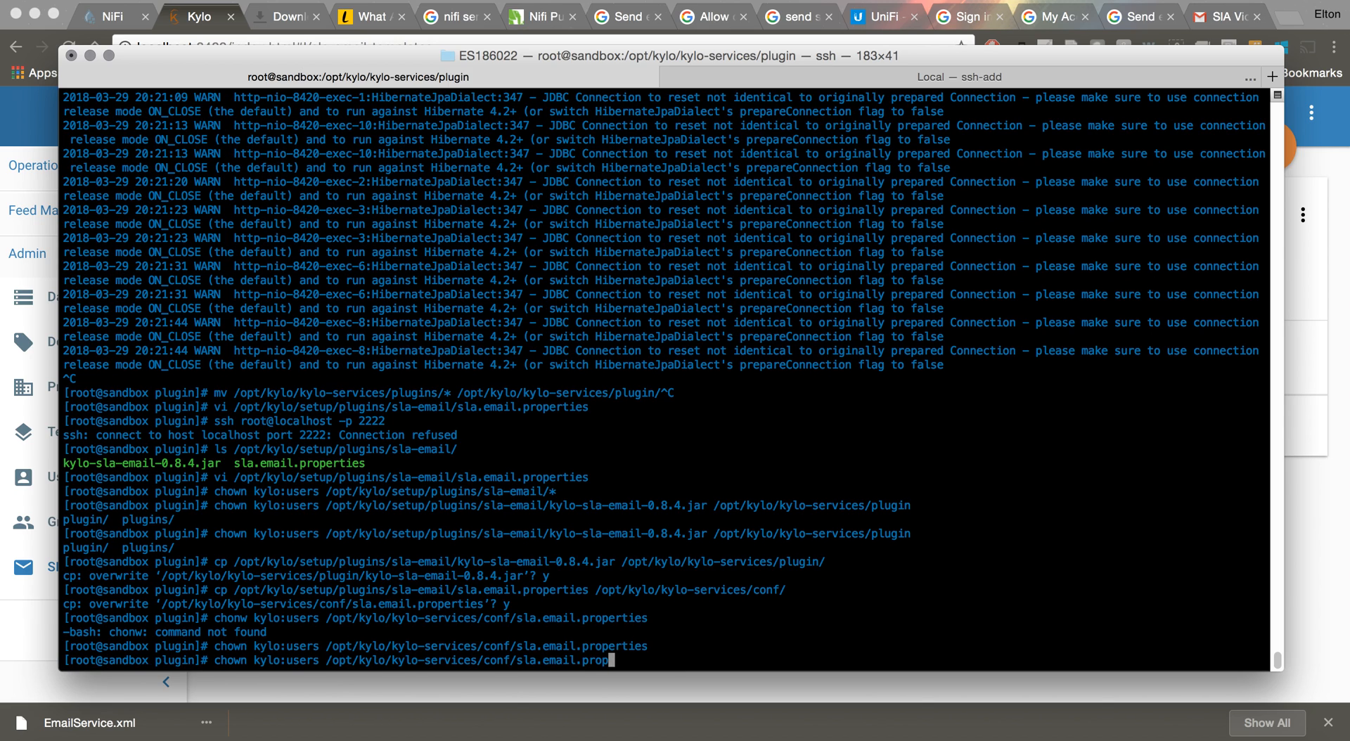
pyautogui.press('BackSpace')
pyautogui.press('BackSpace')
pyautogui.press('BackSpace')
pyautogui.press('BackSpace')
pyautogui.press('BackSpace')
pyautogui.press('BackSpace')
pyautogui.press('BackSpace')
pyautogui.write('plugin/kylo-s')
pyautogui.press('Tab')
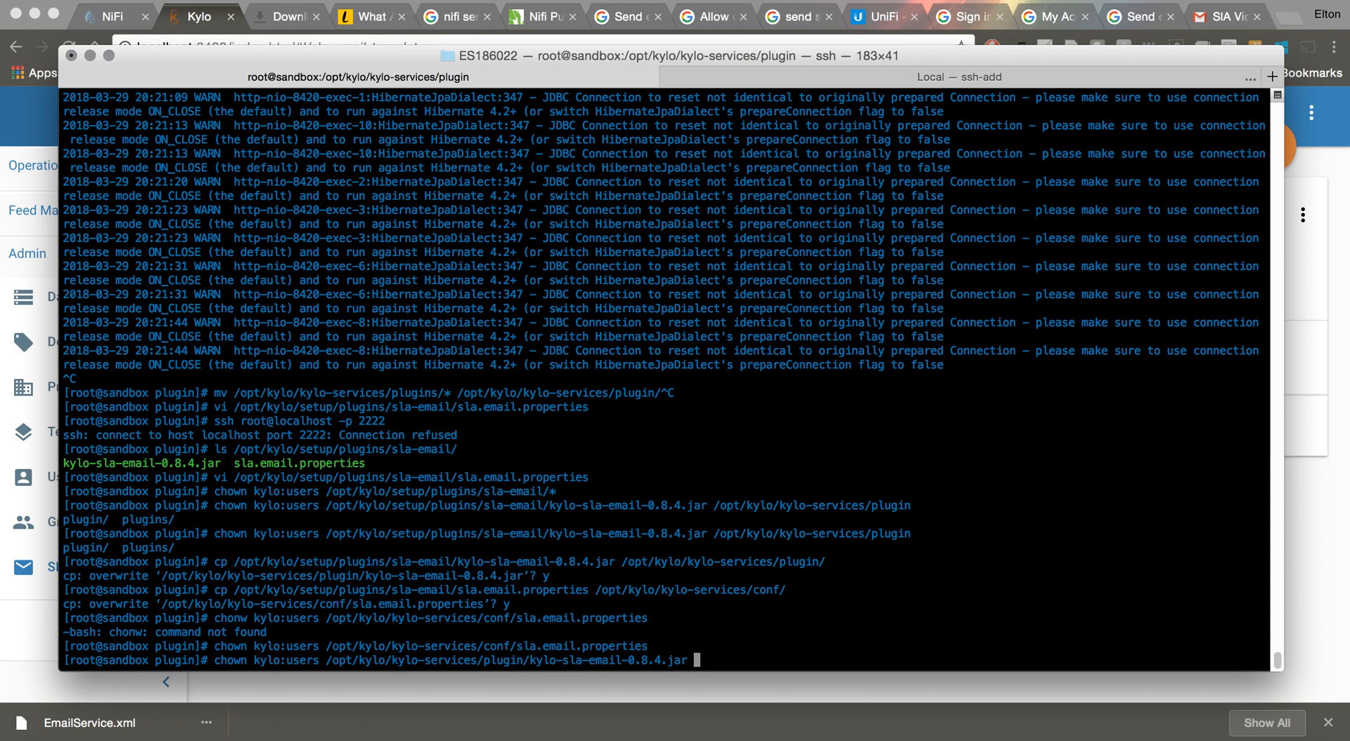
pyautogui.press('Return')
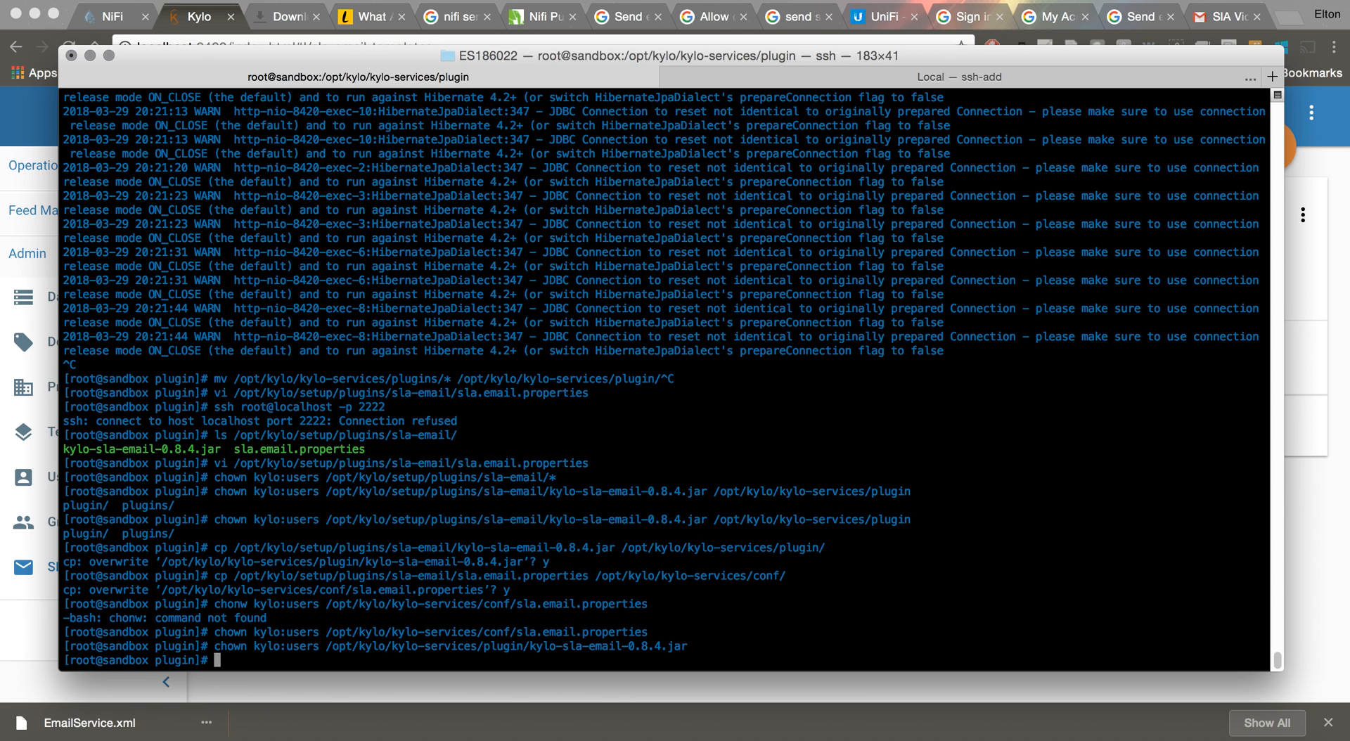
pyautogui.write('service kylo-services')
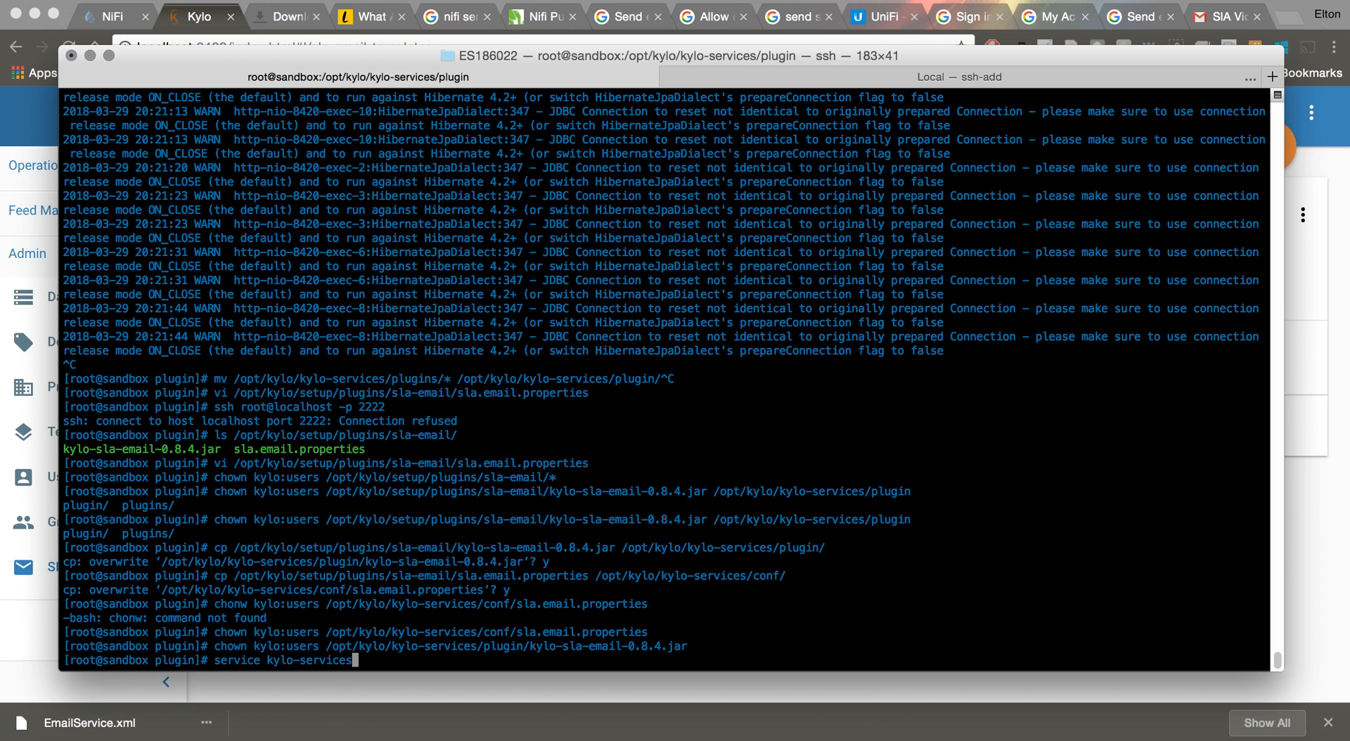
pyautogui.write(' stop')
# Restart kylo-services with 'service kylo-services stop' and 'start'
pyautogui.press('Return')
pyautogui.press('Up')
pyautogui.press('BackSpace')
pyautogui.press('BackSpace')
pyautogui.write('art')
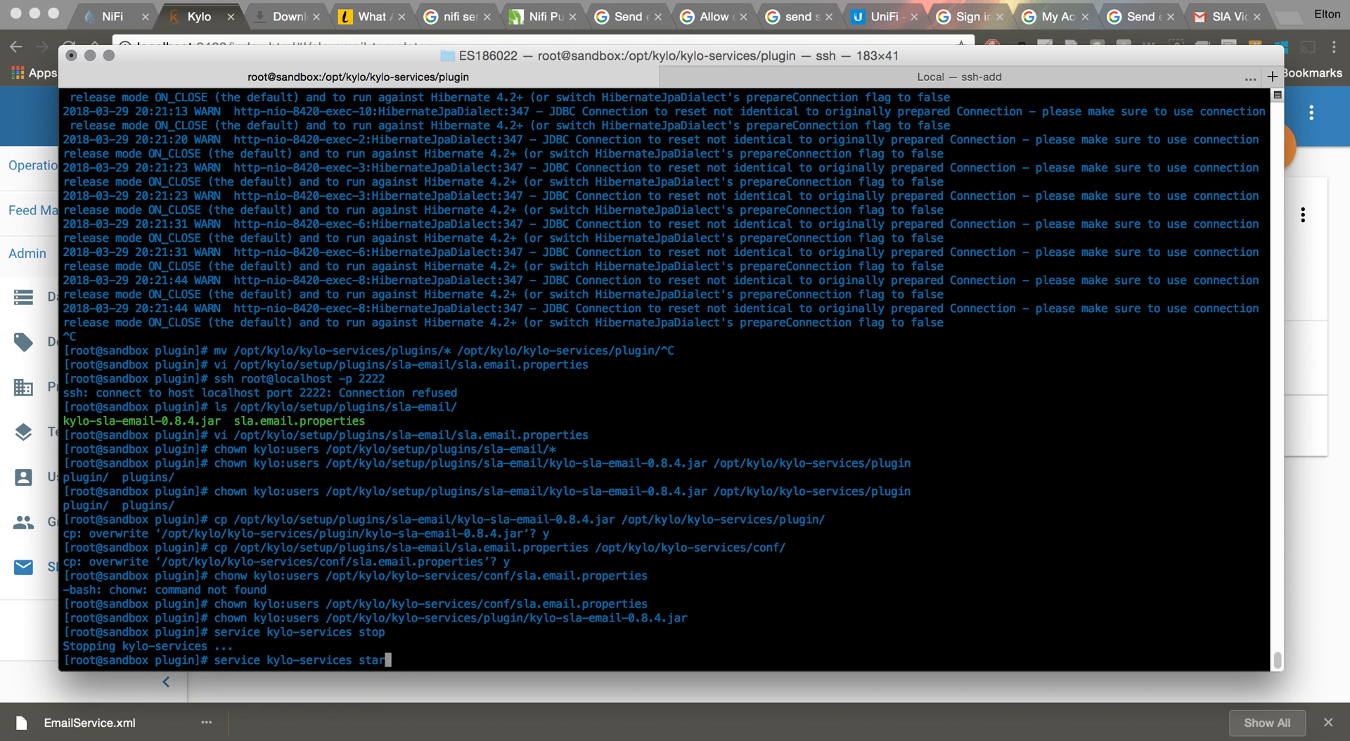
pyautogui.press('Return')
# Follow kylo-services.log until KyloServerApplication reports started in 45.719 seconds
pyautogui.press('Up')
pyautogui.press('Up')
pyautogui.press('Up')
pyautogui.press('Up')
pyautogui.press('Up')
pyautogui.press('Up')
pyautogui.press('Up')
pyautogui.press('Up')
pyautogui.press('Up')
pyautogui.press('Up')
pyautogui.press('Up')
pyautogui.press('Up')
pyautogui.press('Up')
pyautogui.press('Up')
pyautogui.press('Up')
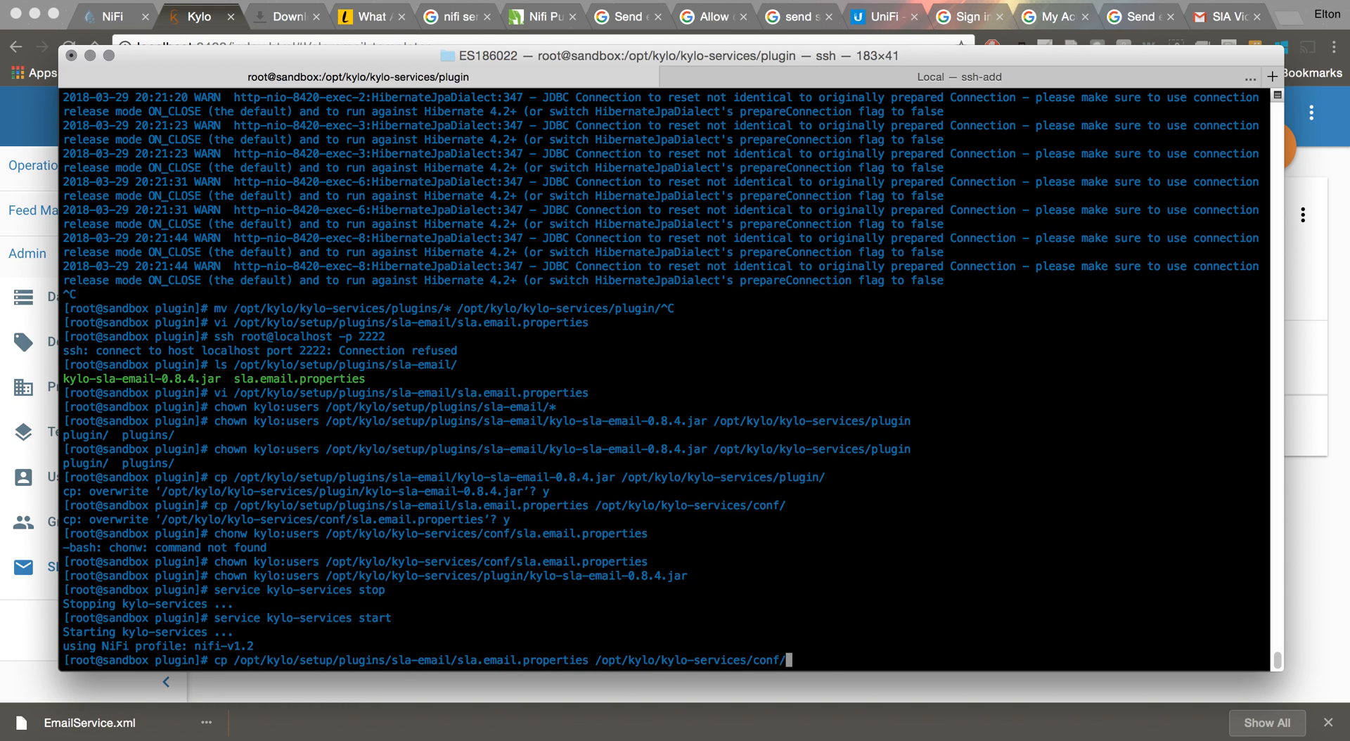
pyautogui.press('Up')
pyautogui.press('Up')
pyautogui.press('Up')
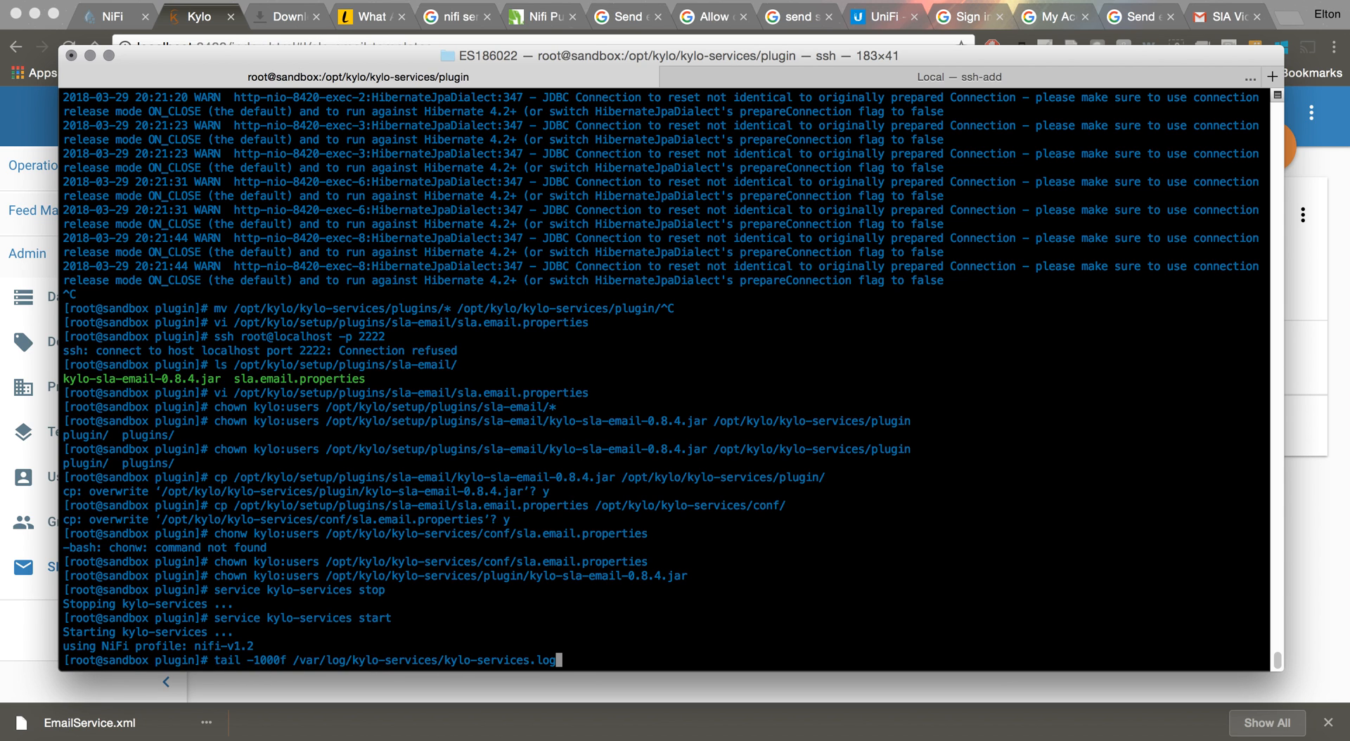
pyautogui.press('Return')
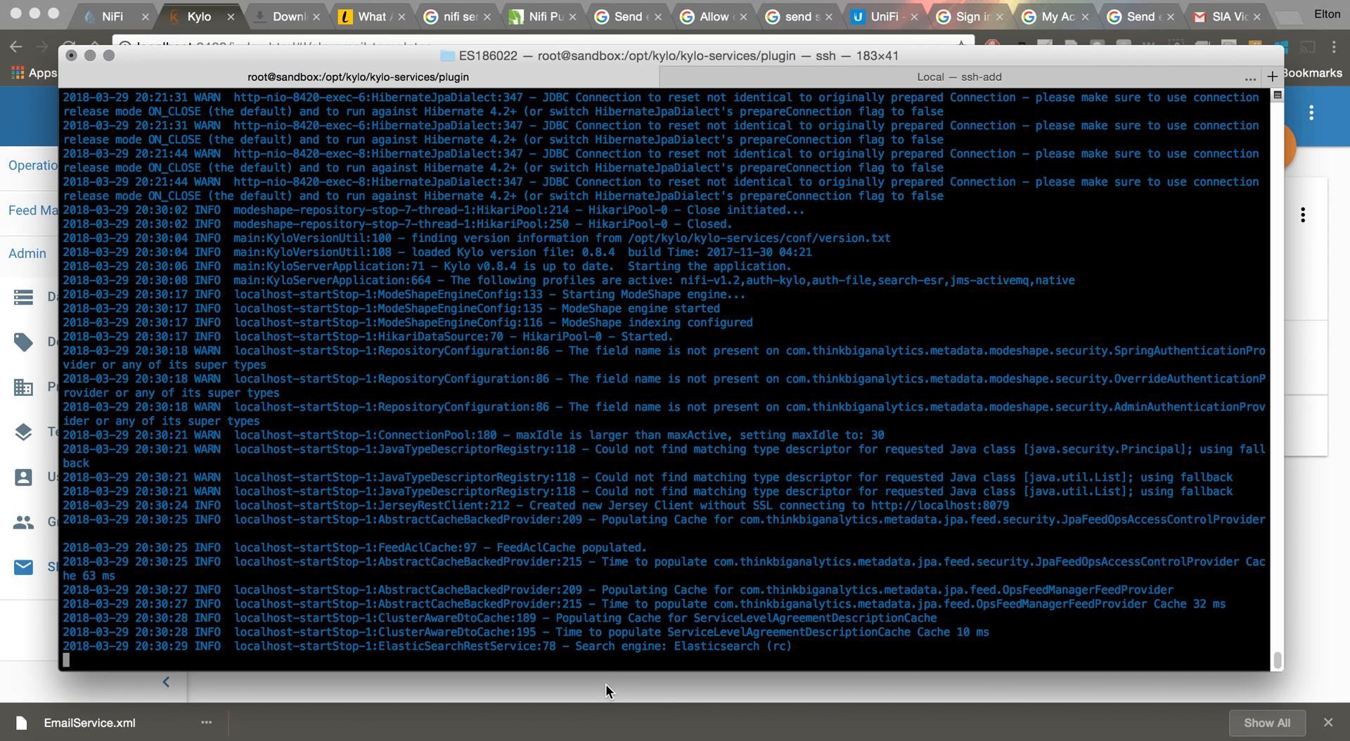
pyautogui.click(606, 686)
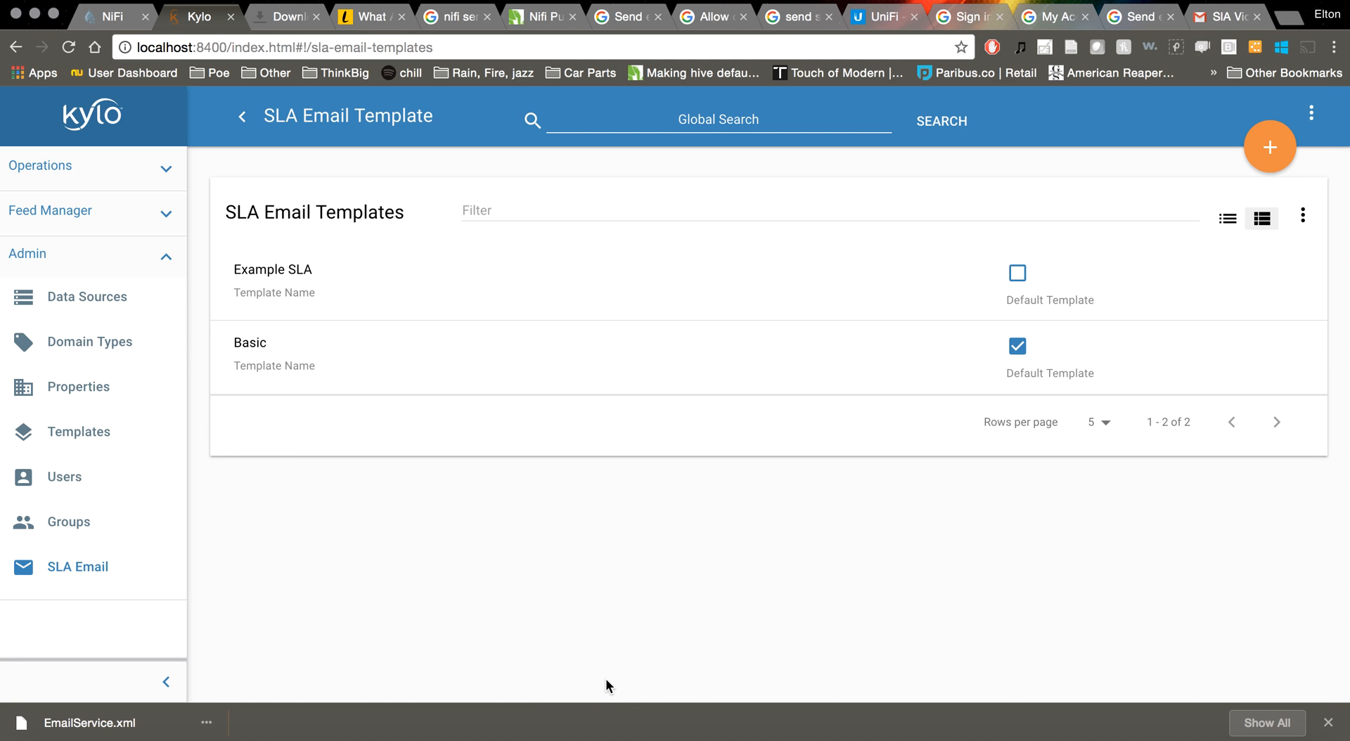
pyautogui.click(738, 737)
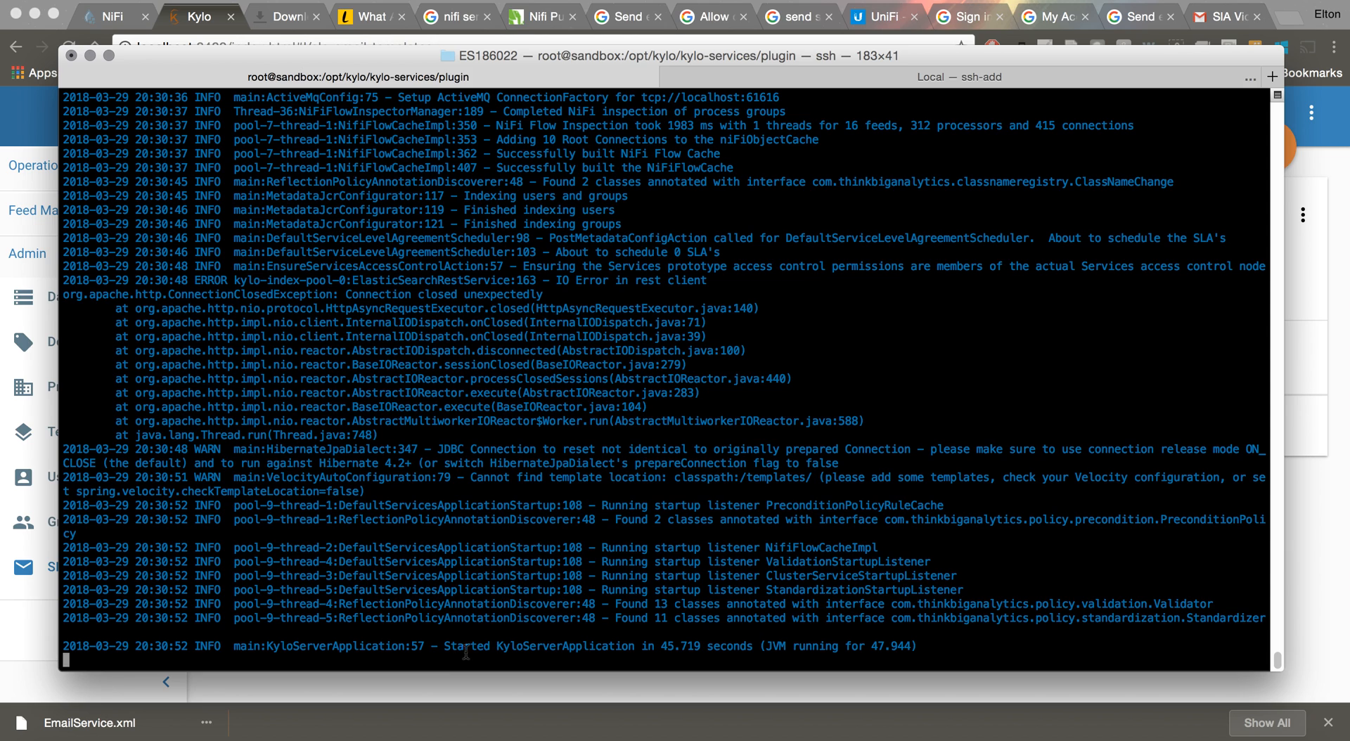
pyautogui.moveTo(445, 649); pyautogui.dragTo(643, 651)
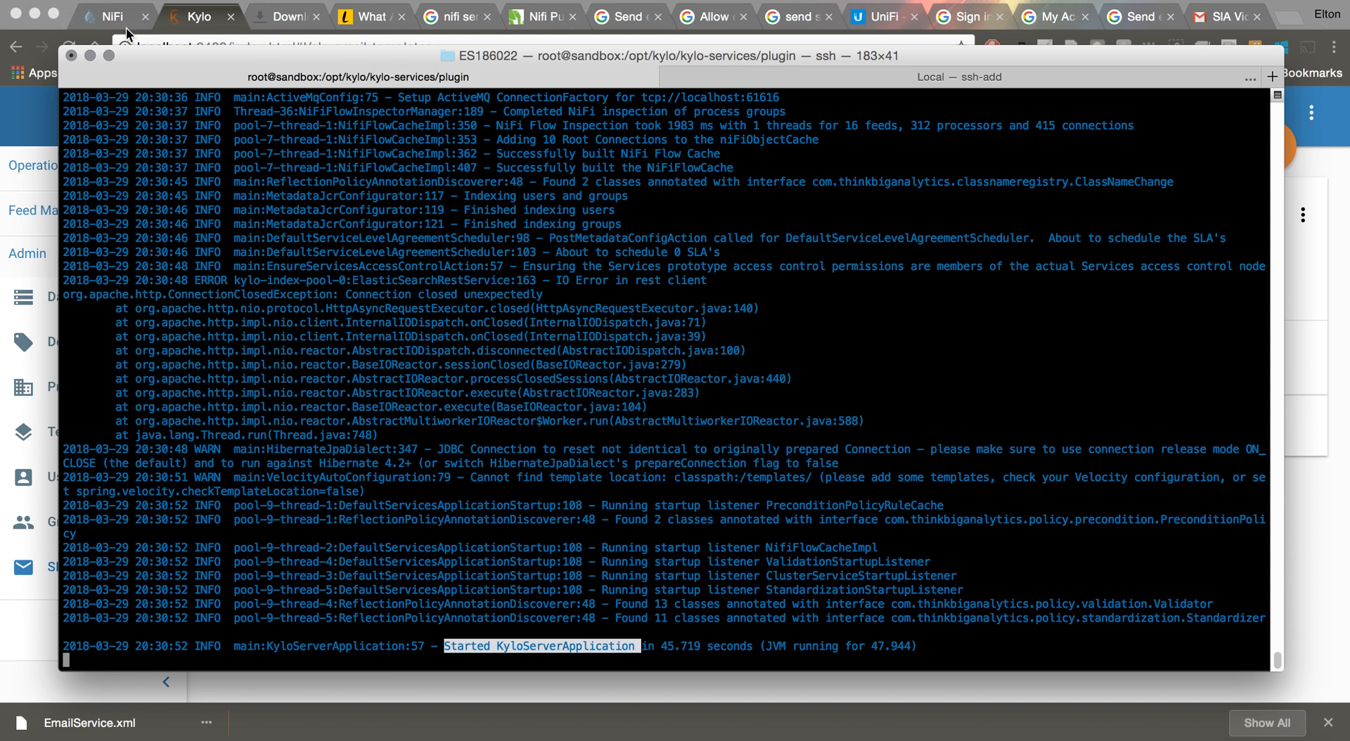
# Return to the SLA Email Templates list in Kylo
pyautogui.click(179, 24)
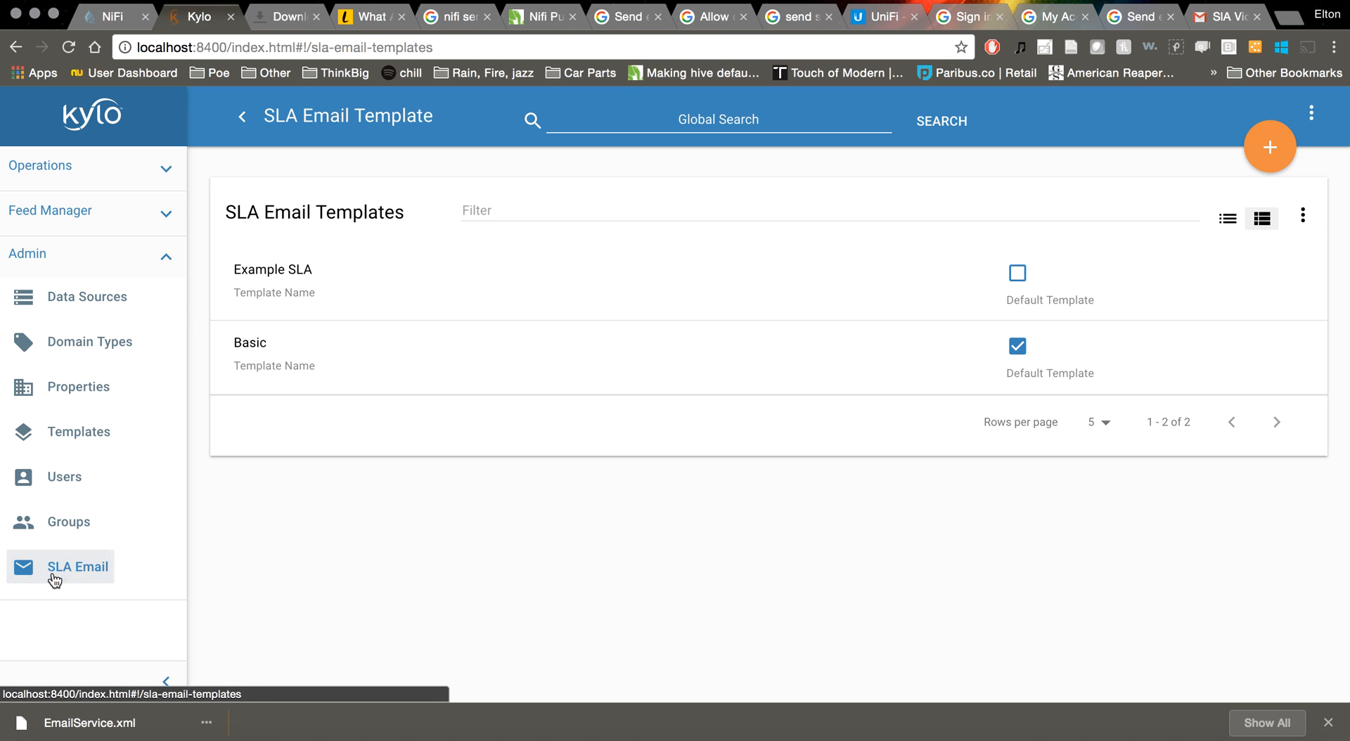
pyautogui.click(64, 298)
pyautogui.click(53, 566)
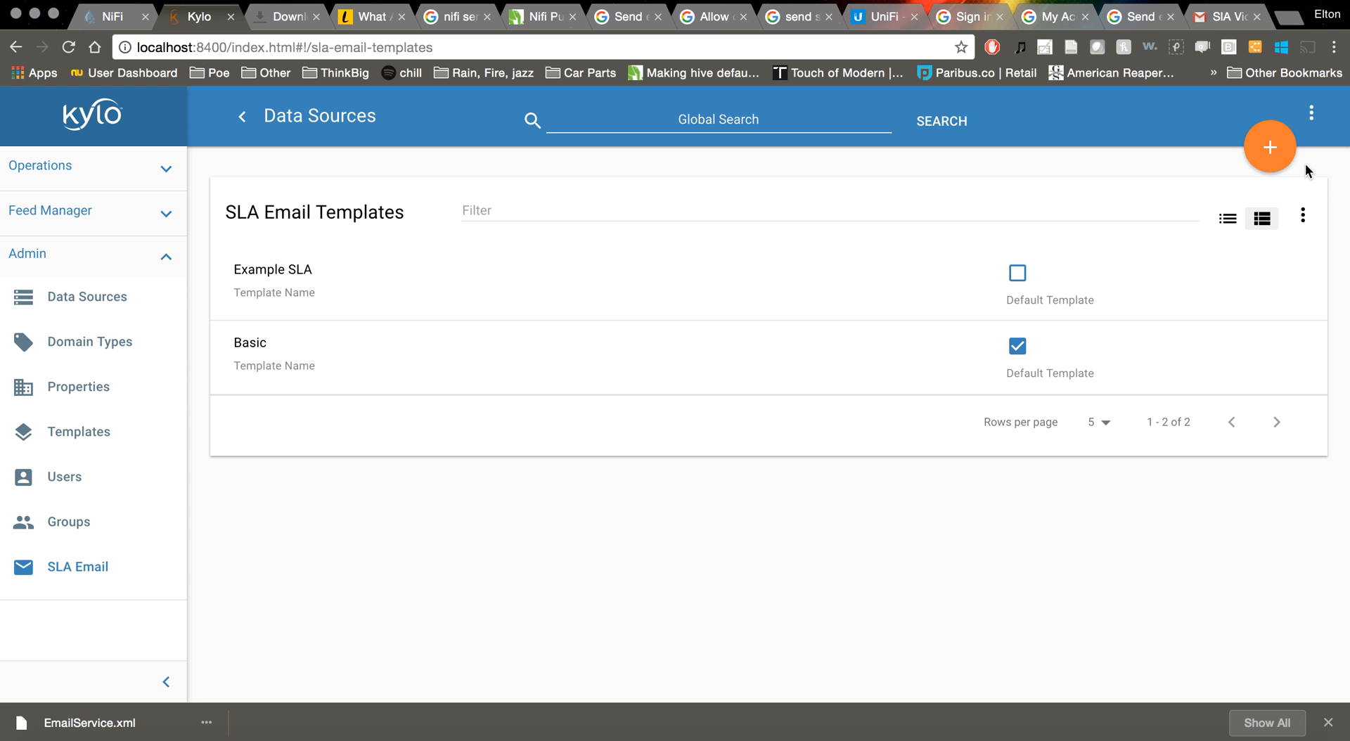
# Create a template named Missed/Failed SLA with the example subject and HTML body loaded
pyautogui.click(1270, 149)
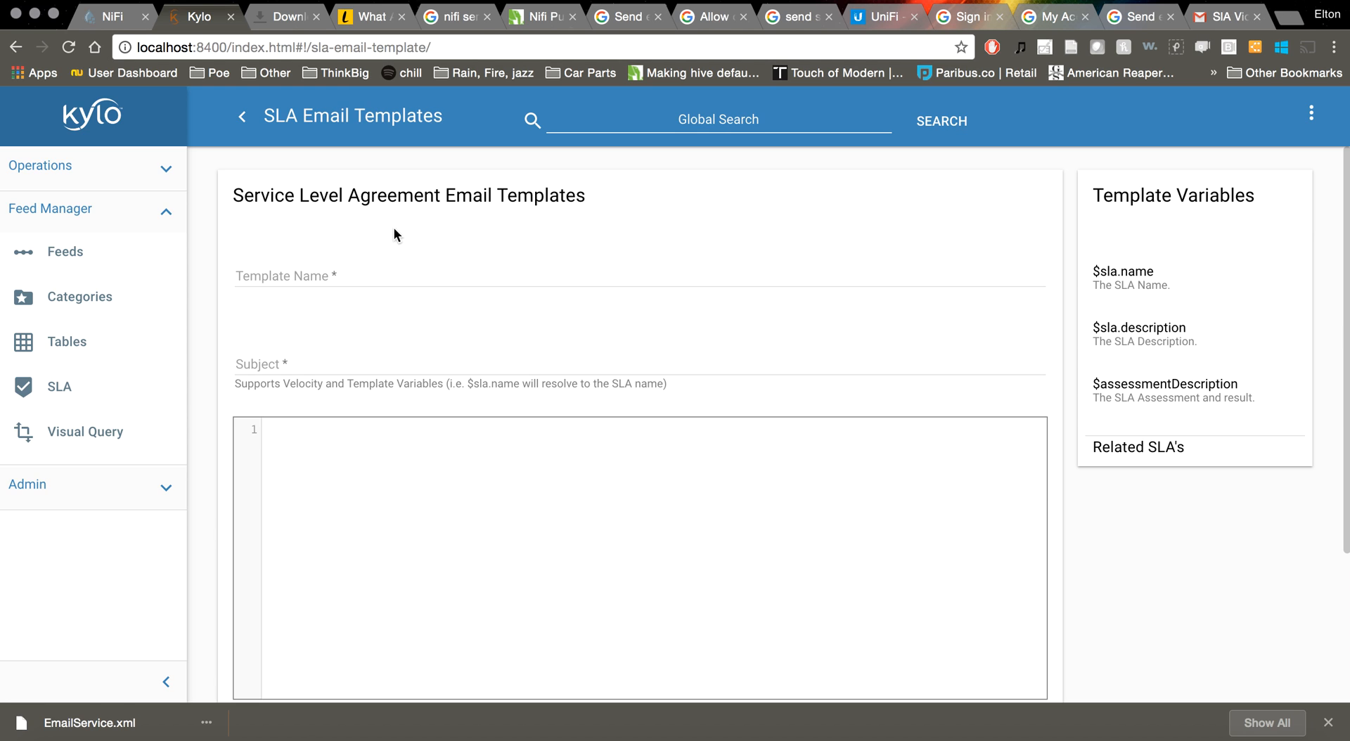
pyautogui.click(391, 274)
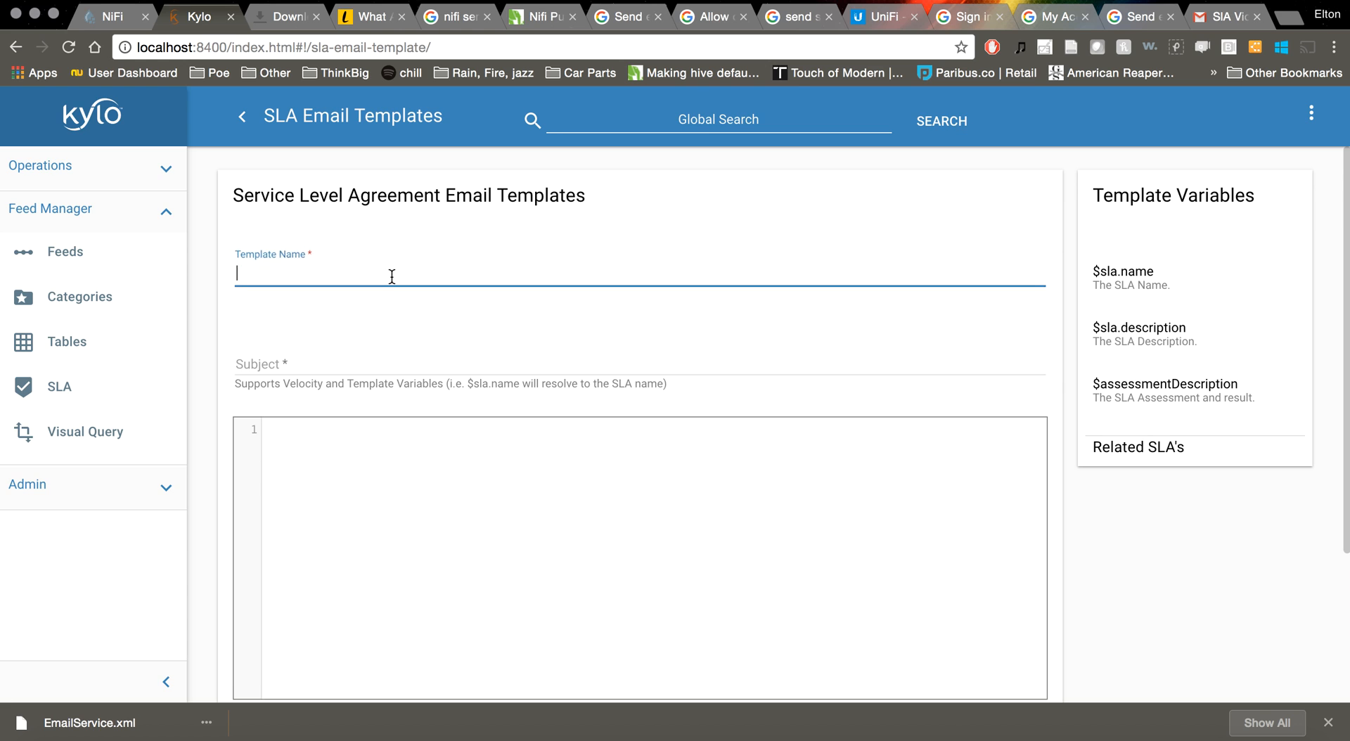
pyautogui.scroll(-2, 392, 278)
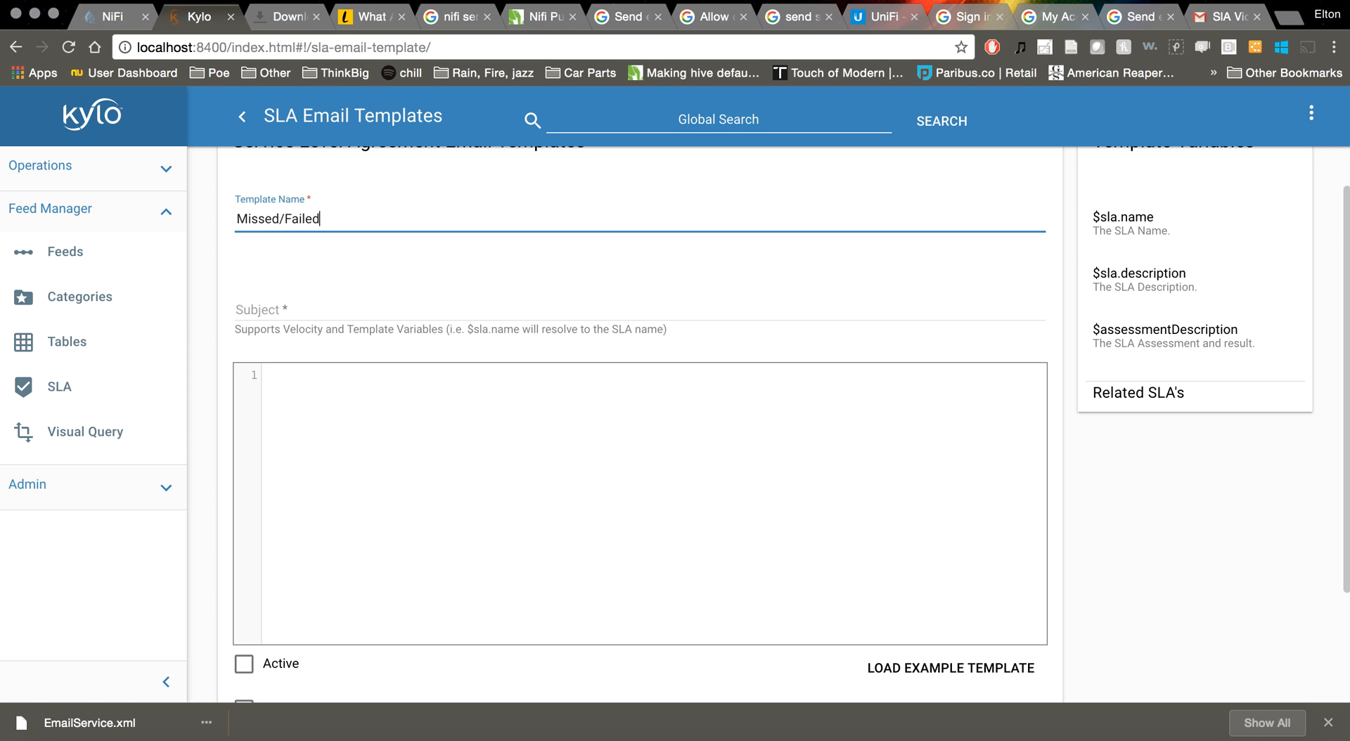
pyautogui.click(376, 317)
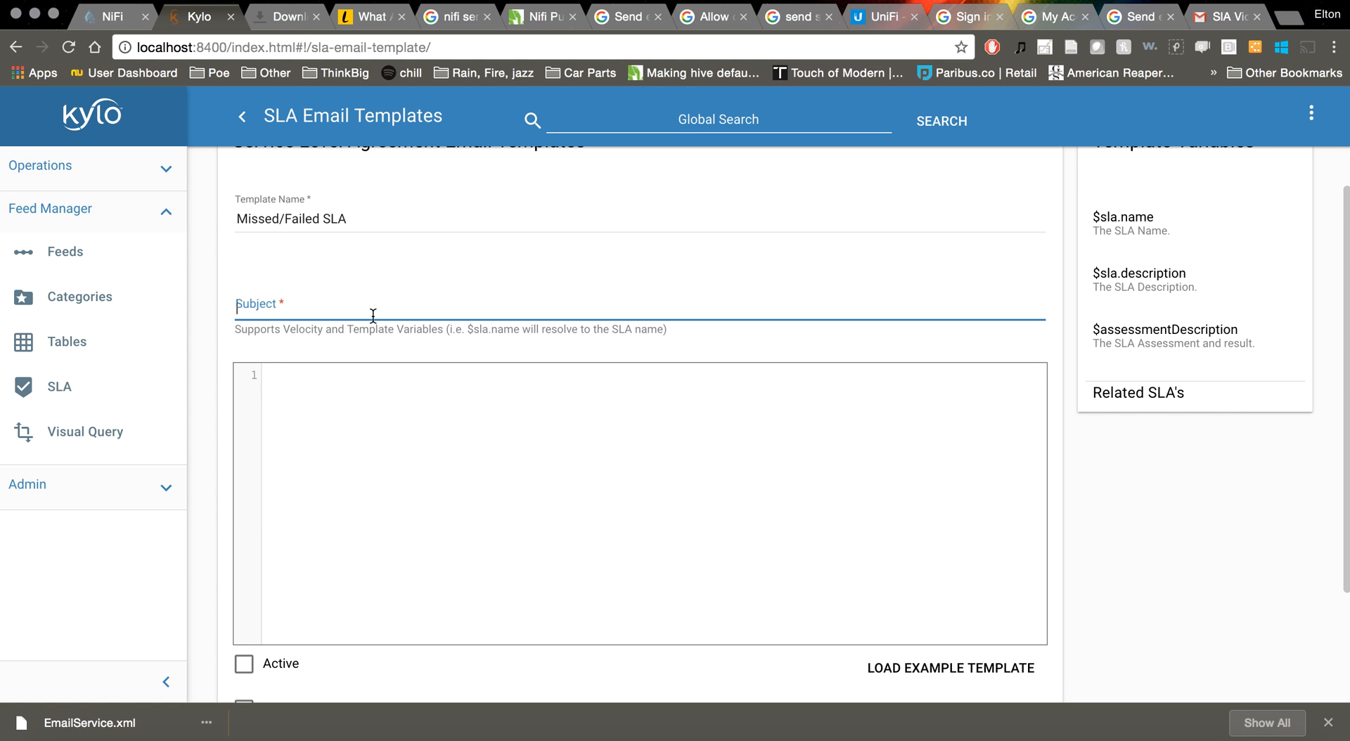
pyautogui.scroll(-1, 374, 314)
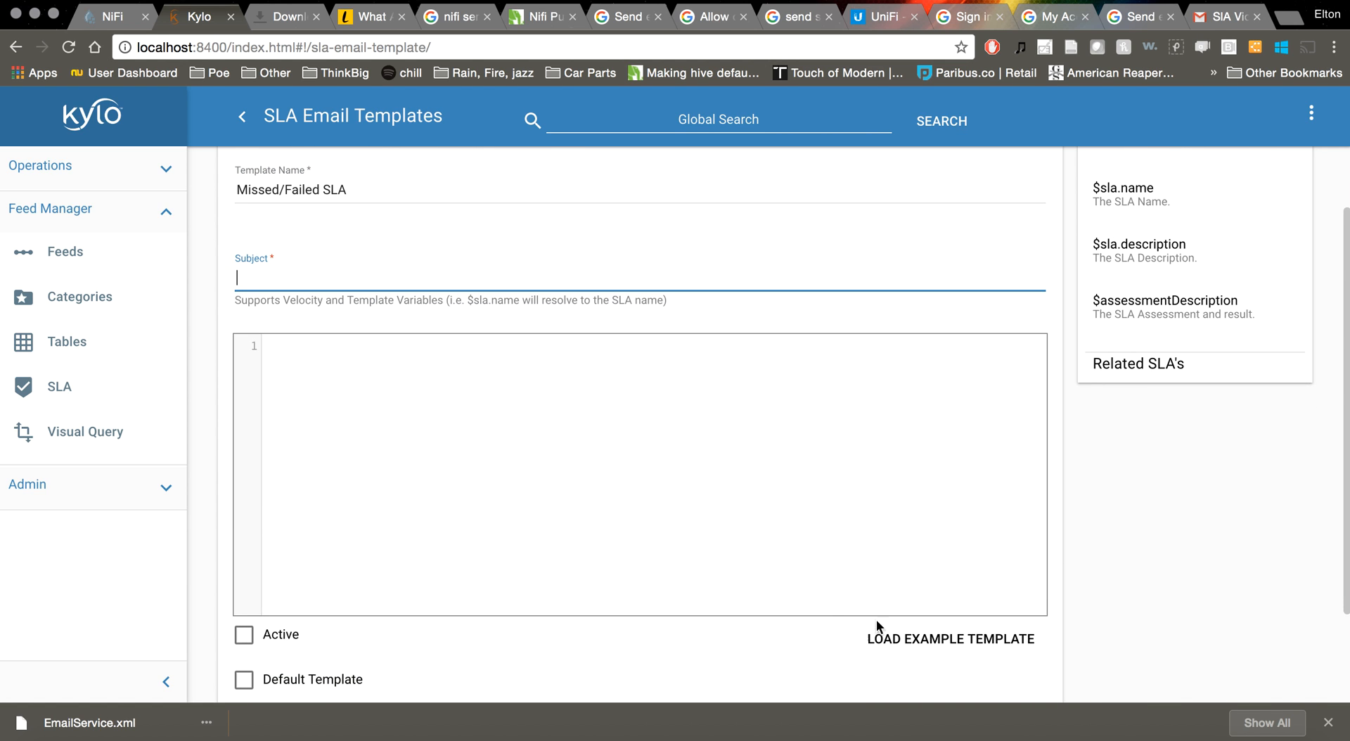
pyautogui.click(961, 640)
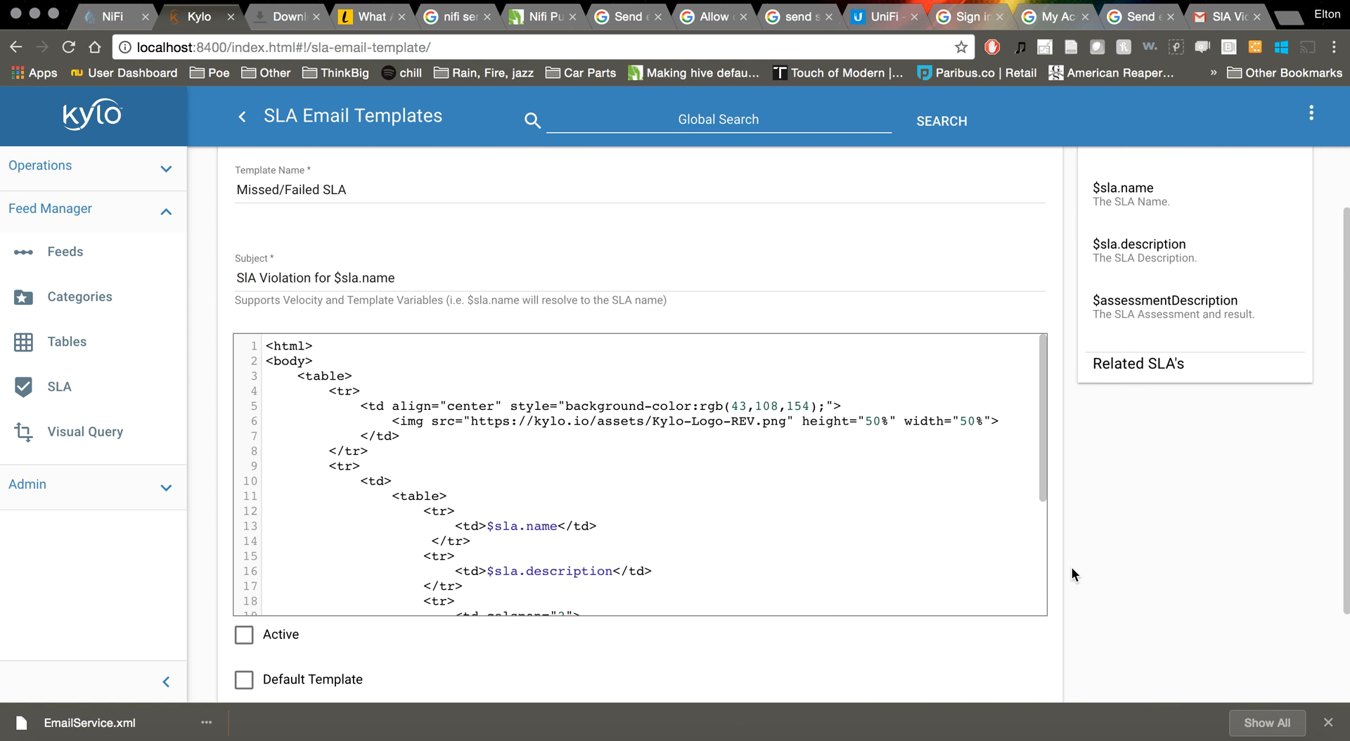
pyautogui.scroll(-1, 1118, 534)
pyautogui.moveTo(1039, 419); pyautogui.dragTo(1074, 423)
pyautogui.scroll(-2, 1115, 510)
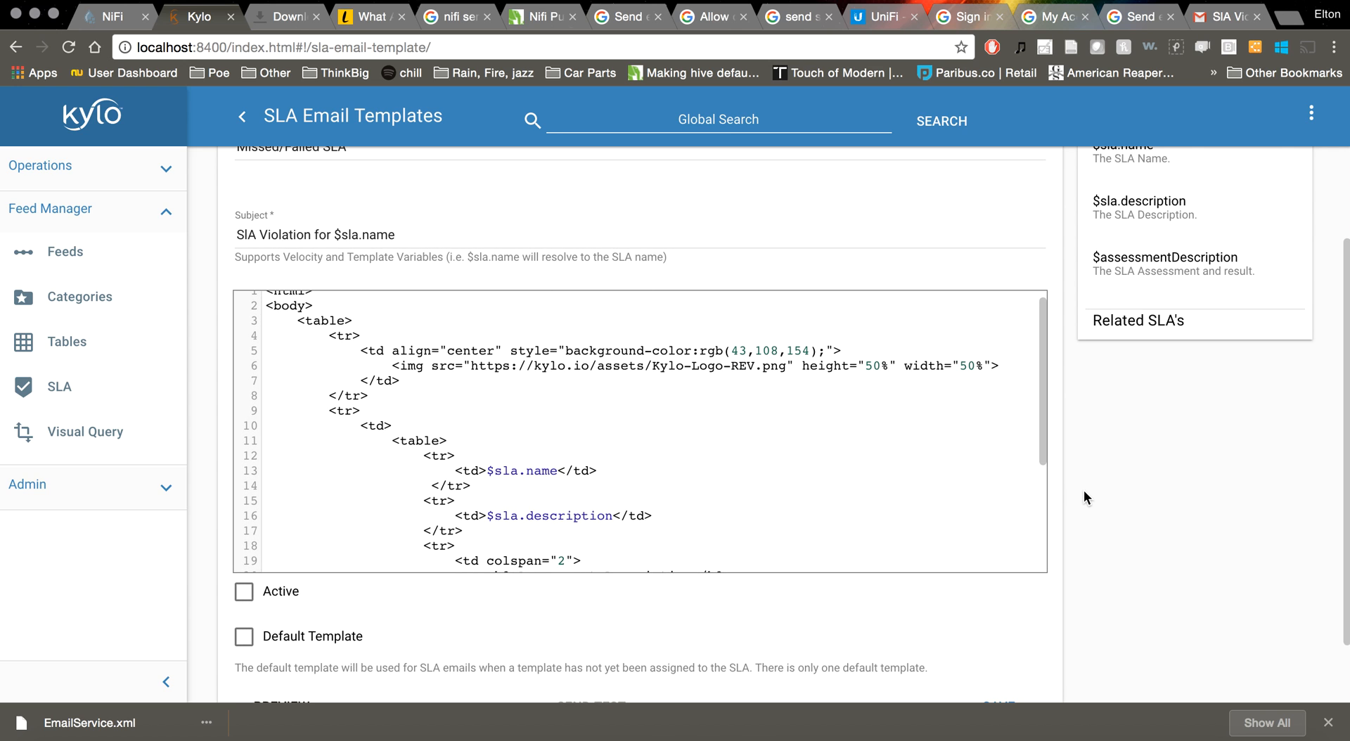
pyautogui.scroll(-3, 1086, 498)
# Mark the template Active and Default, send a test to the recipient's Gmail address, and save
pyautogui.click(244, 517)
pyautogui.click(244, 560)
pyautogui.click(391, 646)
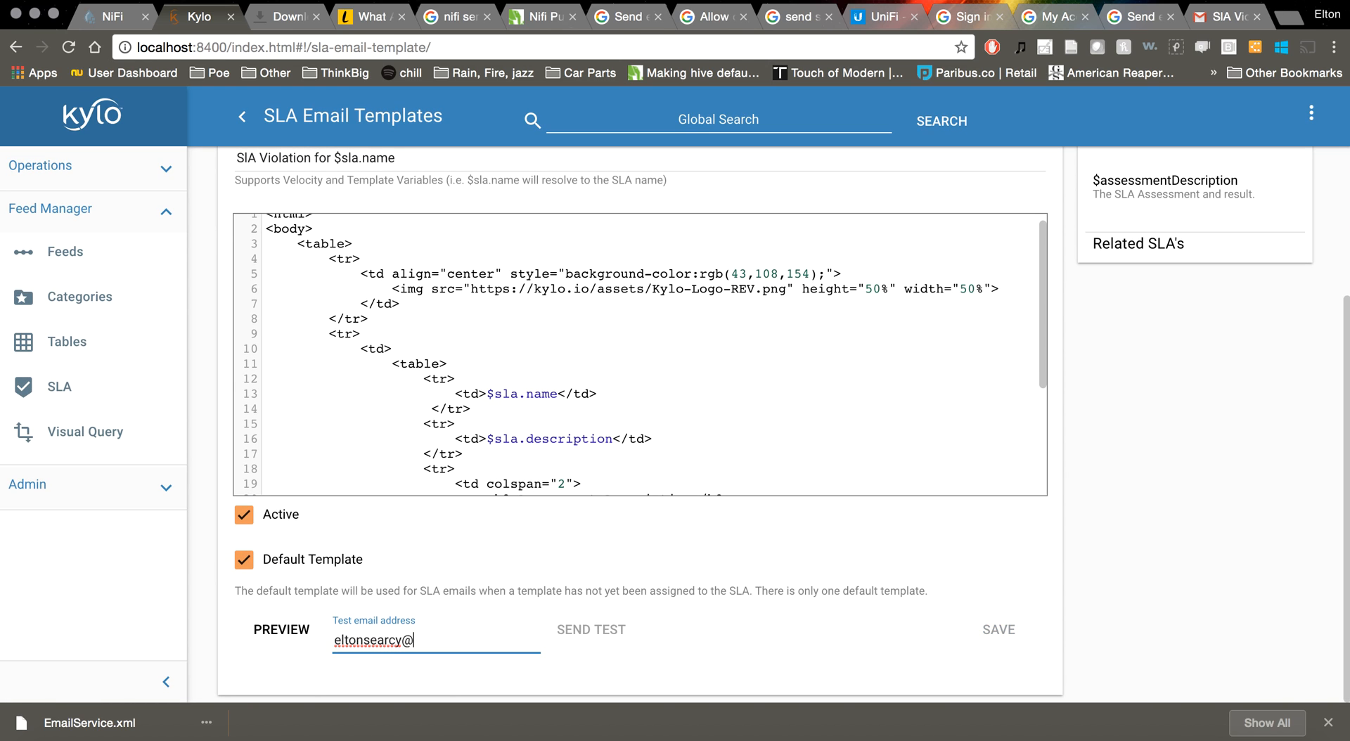
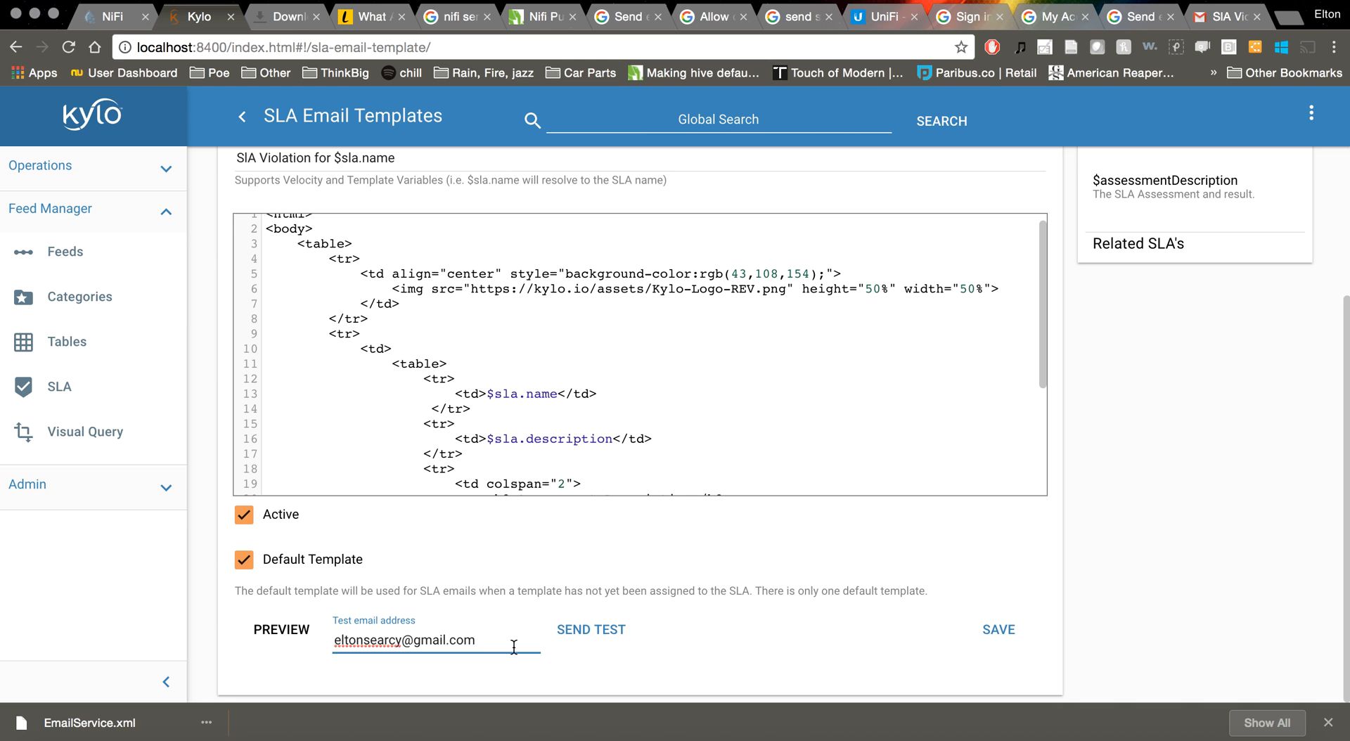
pyautogui.click(637, 664)
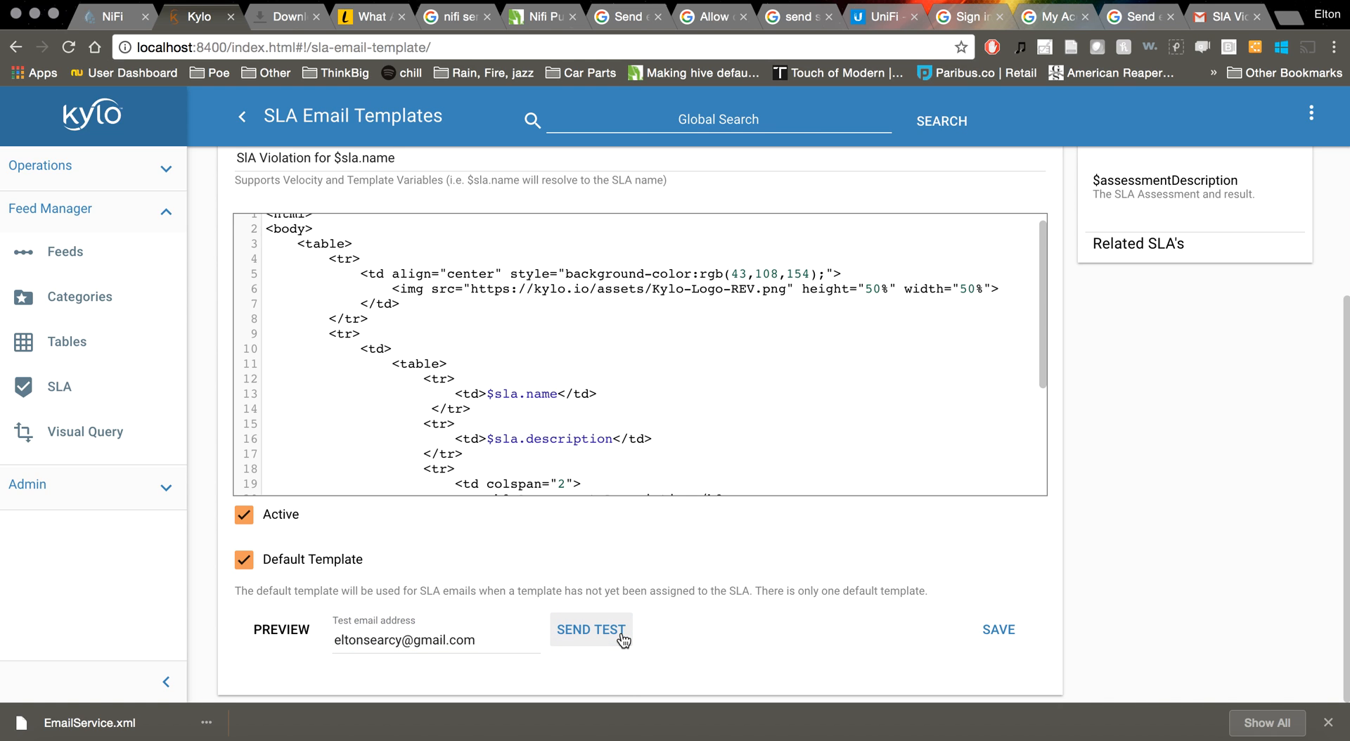
pyautogui.click(623, 639)
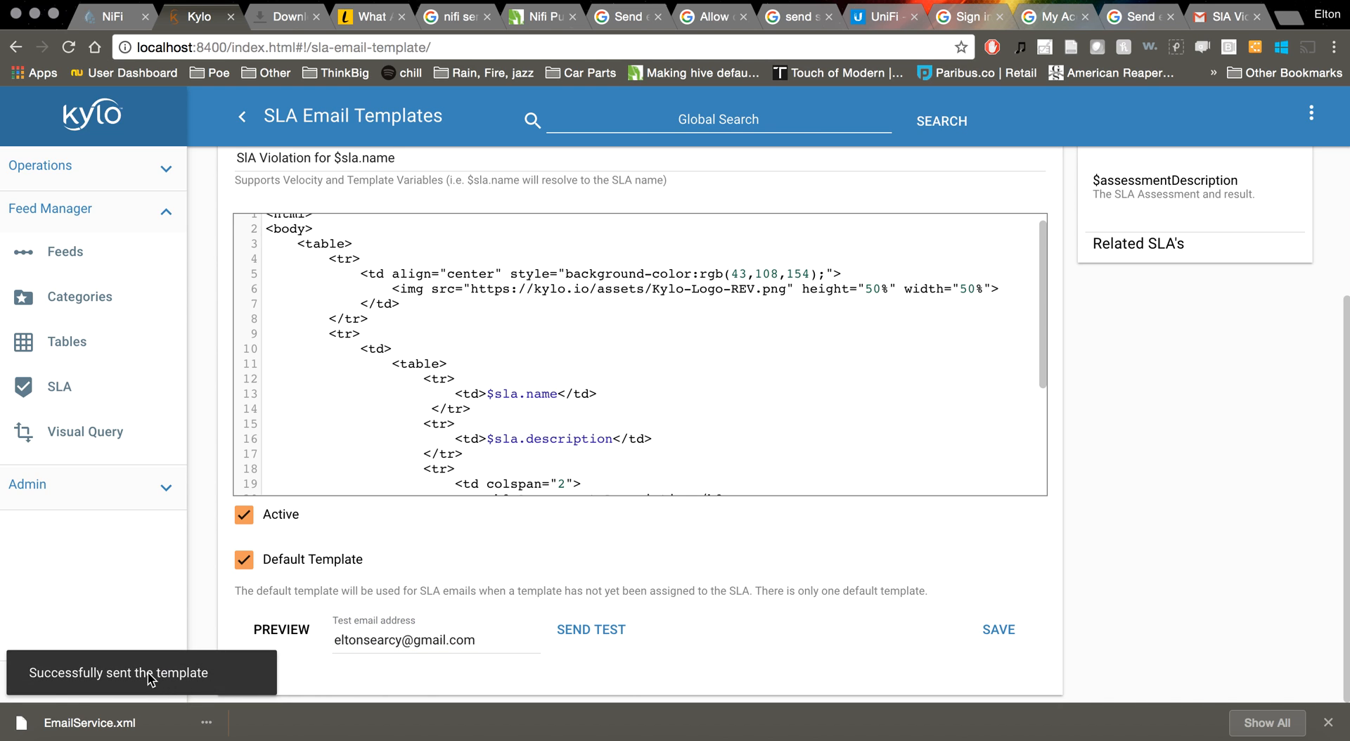
pyautogui.click(1005, 633)
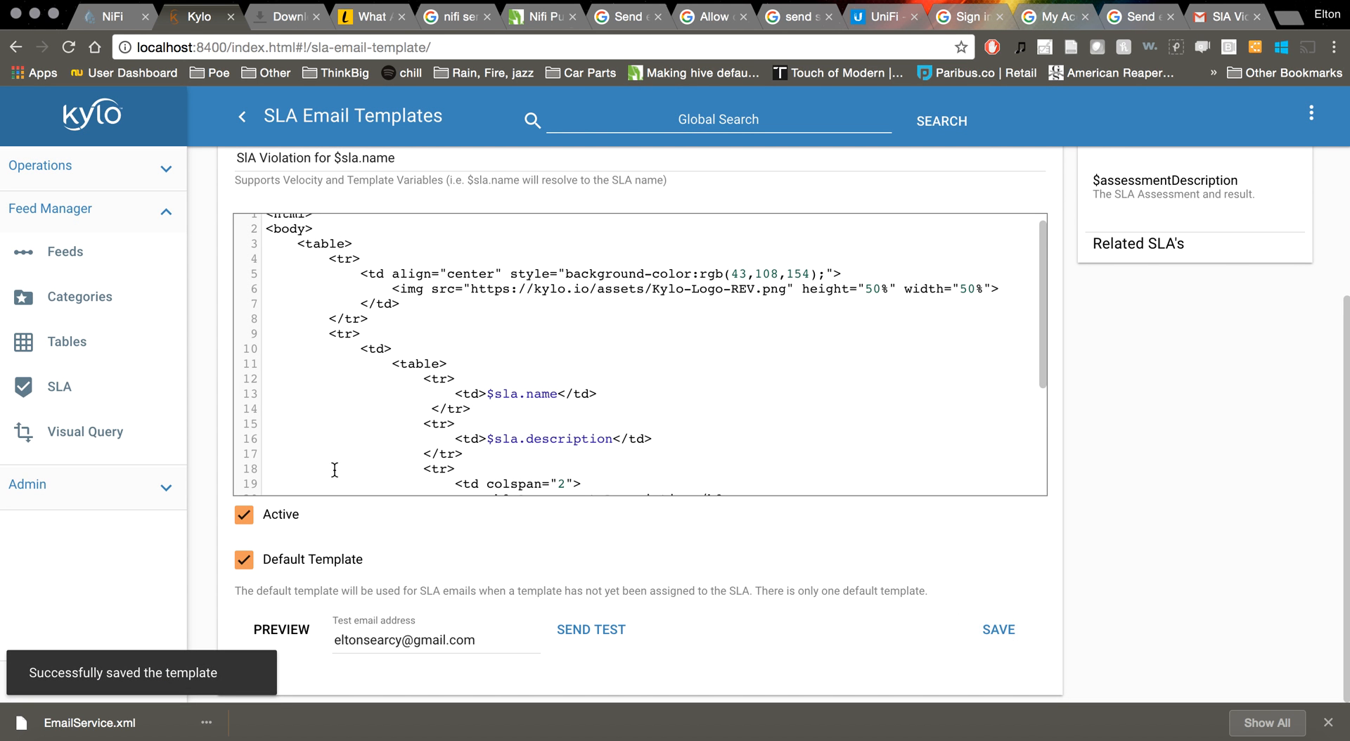
pyautogui.scroll(3, 1137, 521)
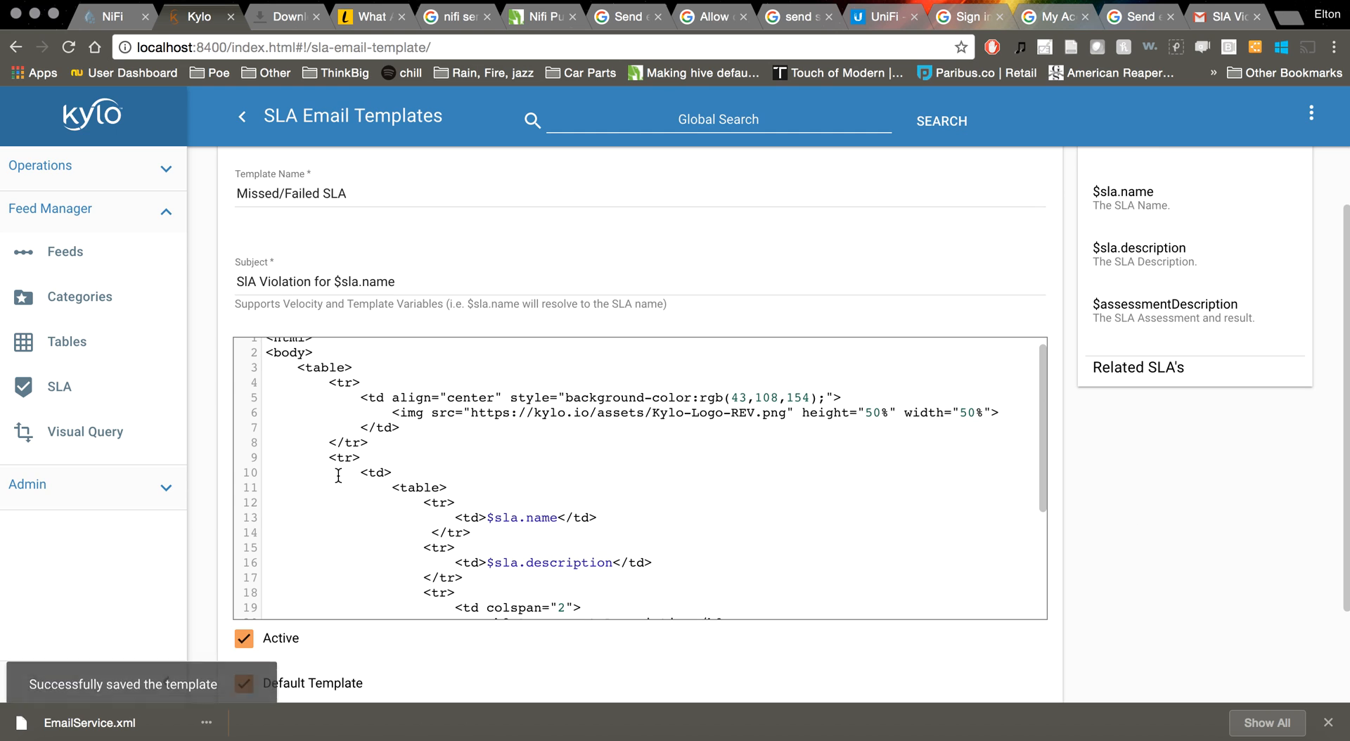
# Start a new SLA on the Resturant_Inspections feed with a Feed Failure Notification condition
pyautogui.click(66, 259)
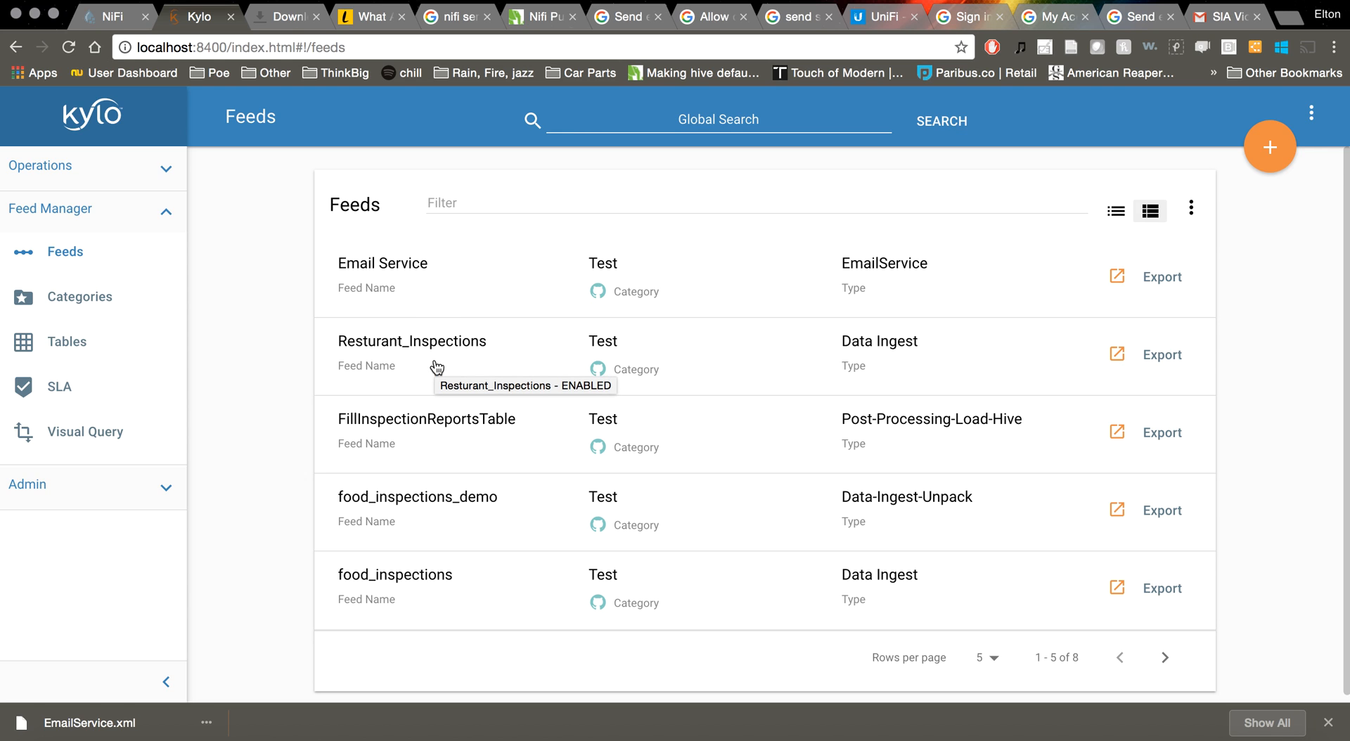
pyautogui.click(472, 369)
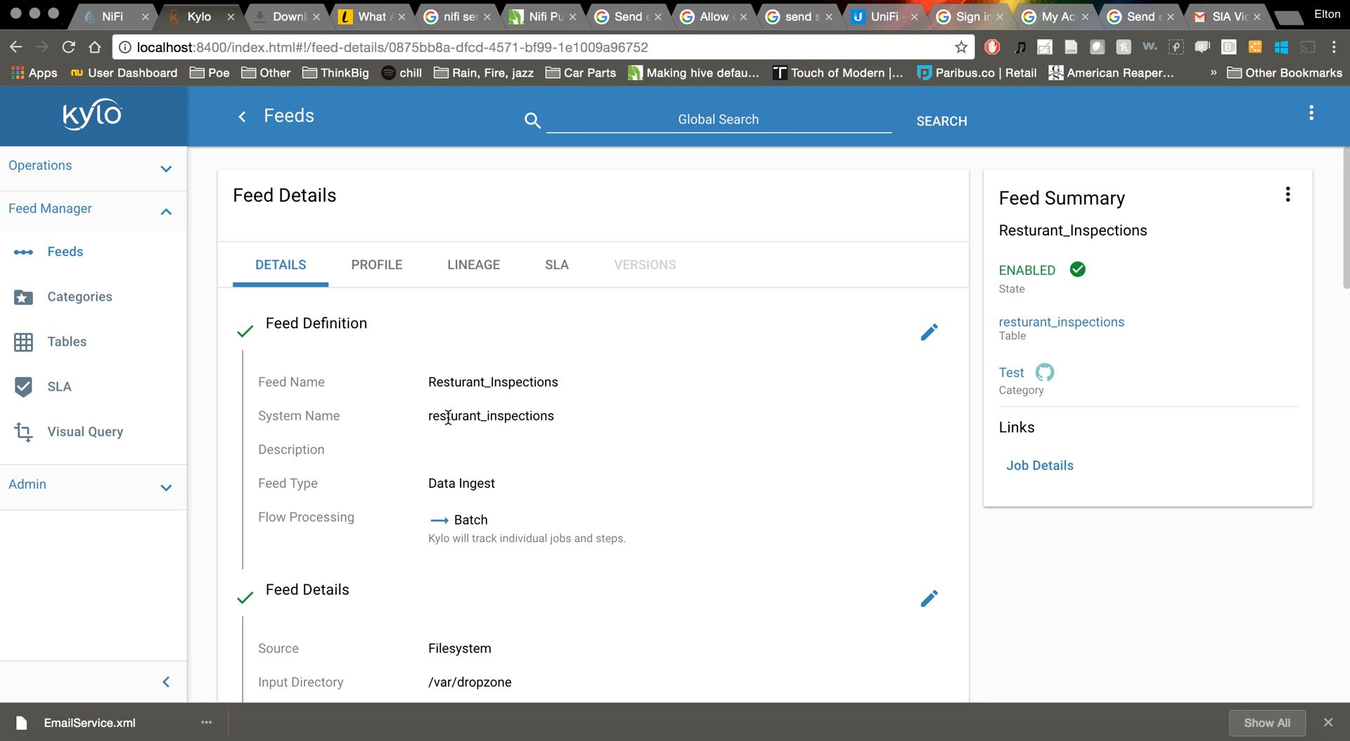
pyautogui.click(557, 272)
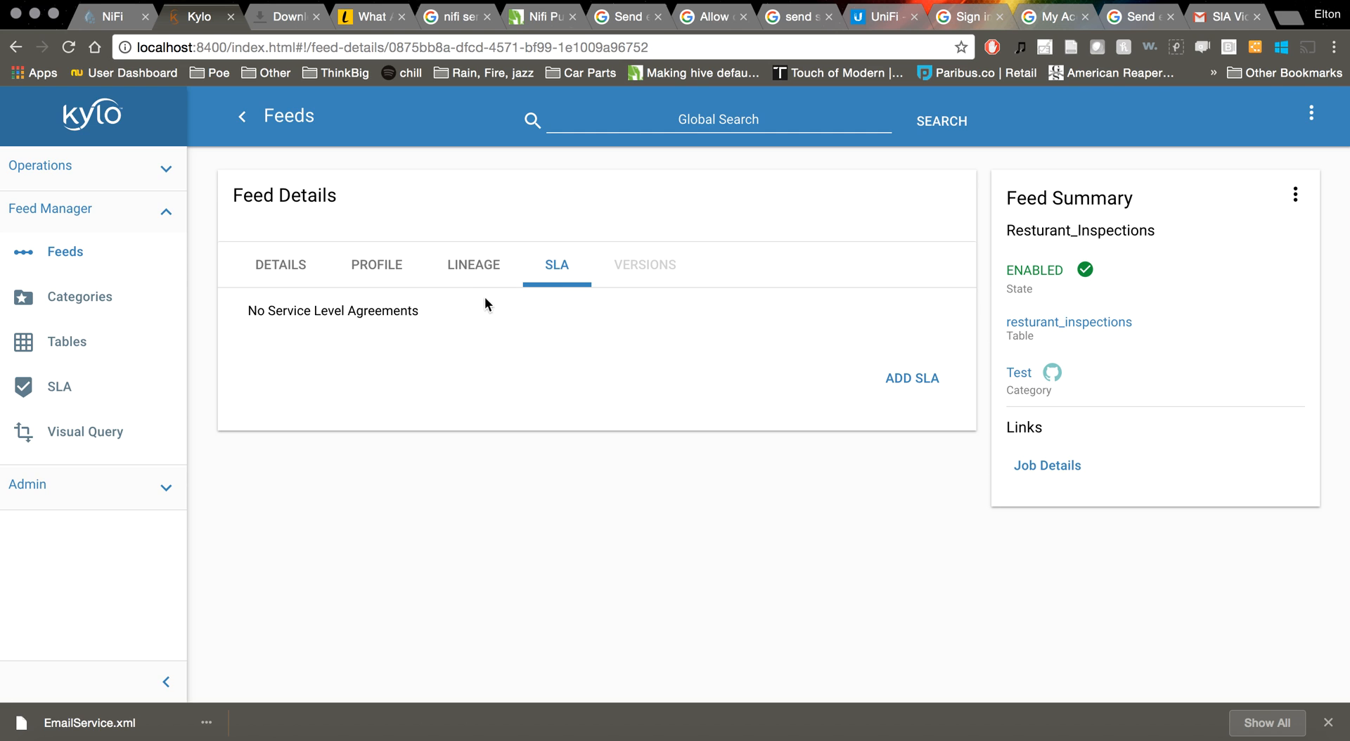
pyautogui.click(900, 391)
pyautogui.click(329, 387)
pyautogui.click(323, 396)
# Add an Email action to the SLA and enter the recipient's e-mail address
pyautogui.scroll(-2, 467, 427)
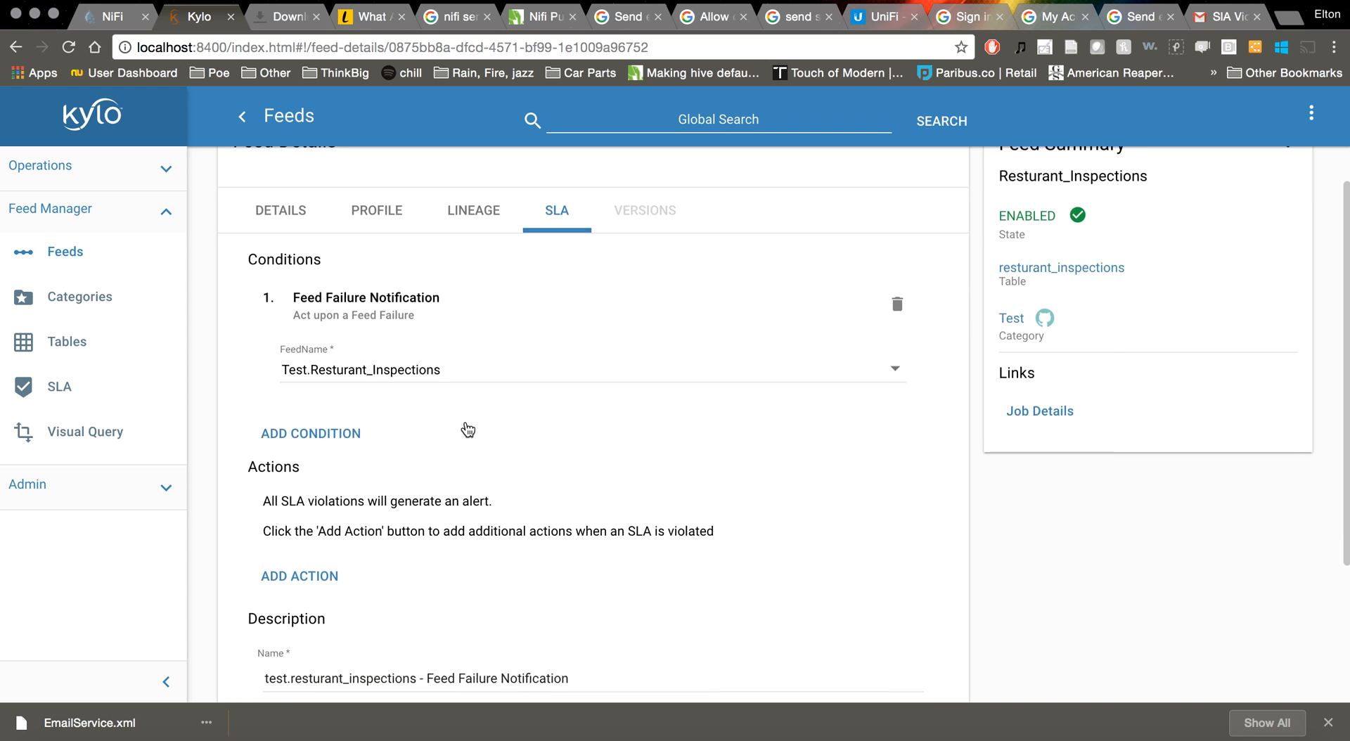
pyautogui.scroll(-2, 468, 429)
pyautogui.scroll(-3, 422, 348)
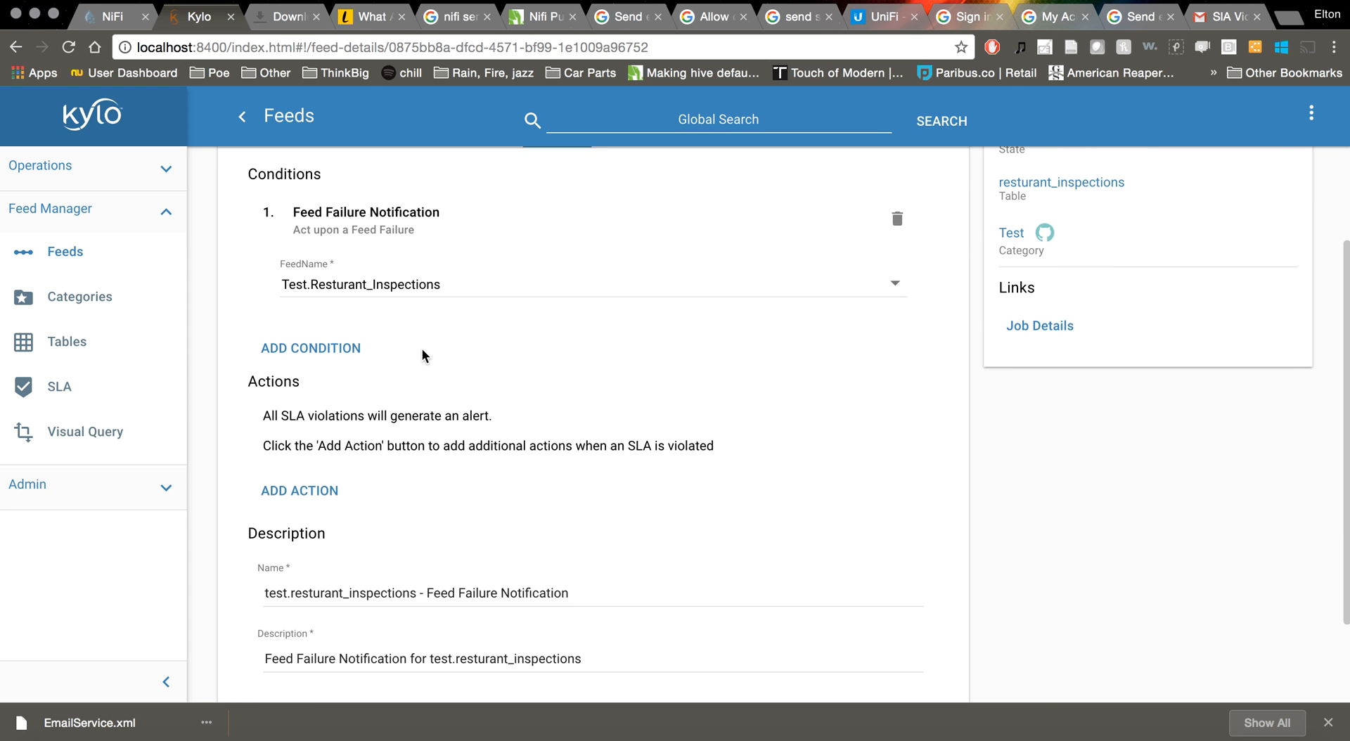
pyautogui.click(304, 408)
pyautogui.click(313, 423)
pyautogui.click(303, 431)
pyautogui.click(465, 409)
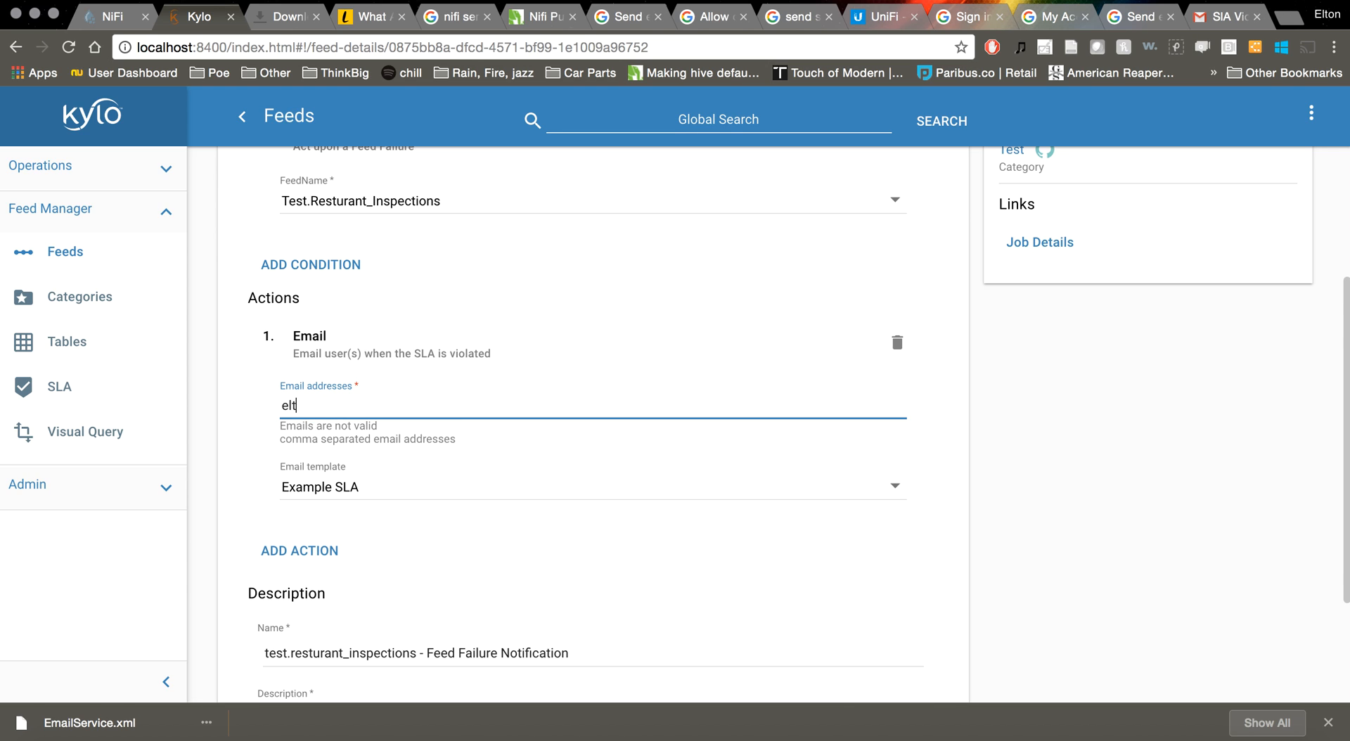
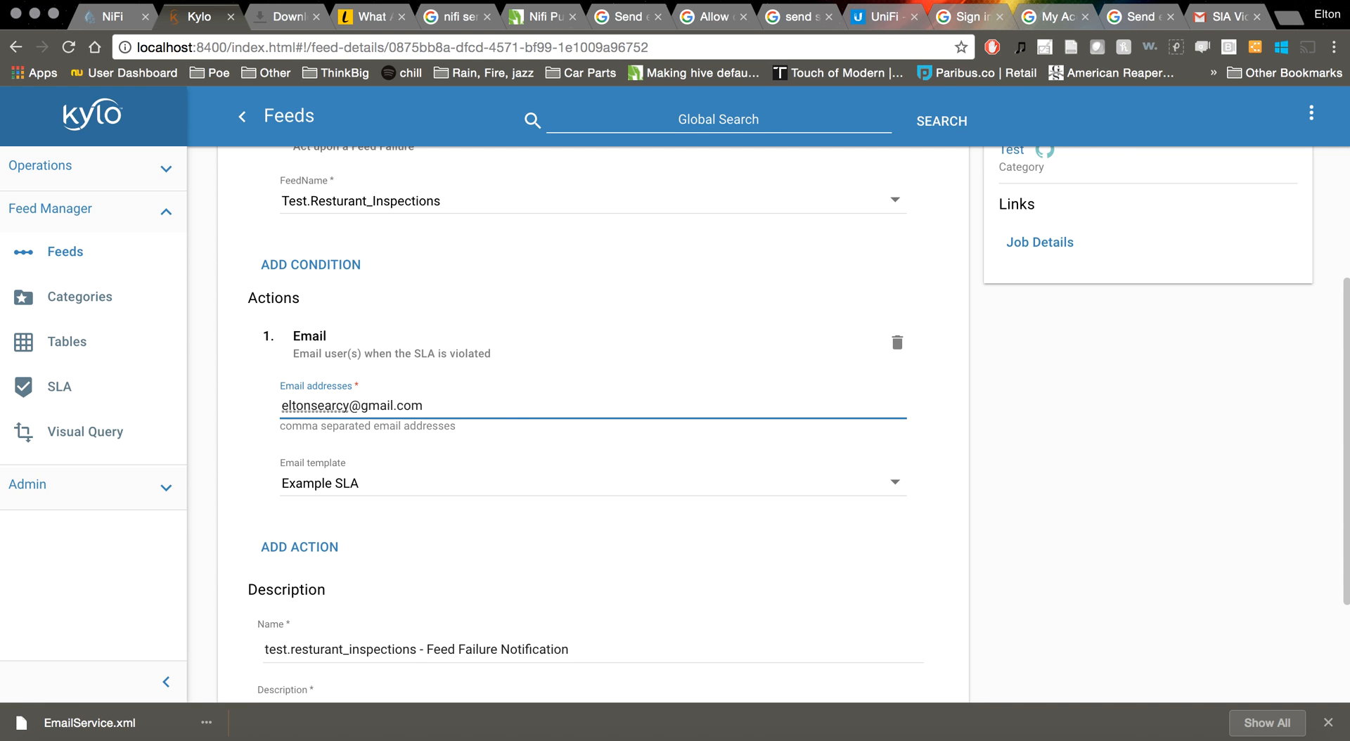
# Choose the Missed/Failed SLA email template and save the SLA
pyautogui.scroll(-2, 462, 527)
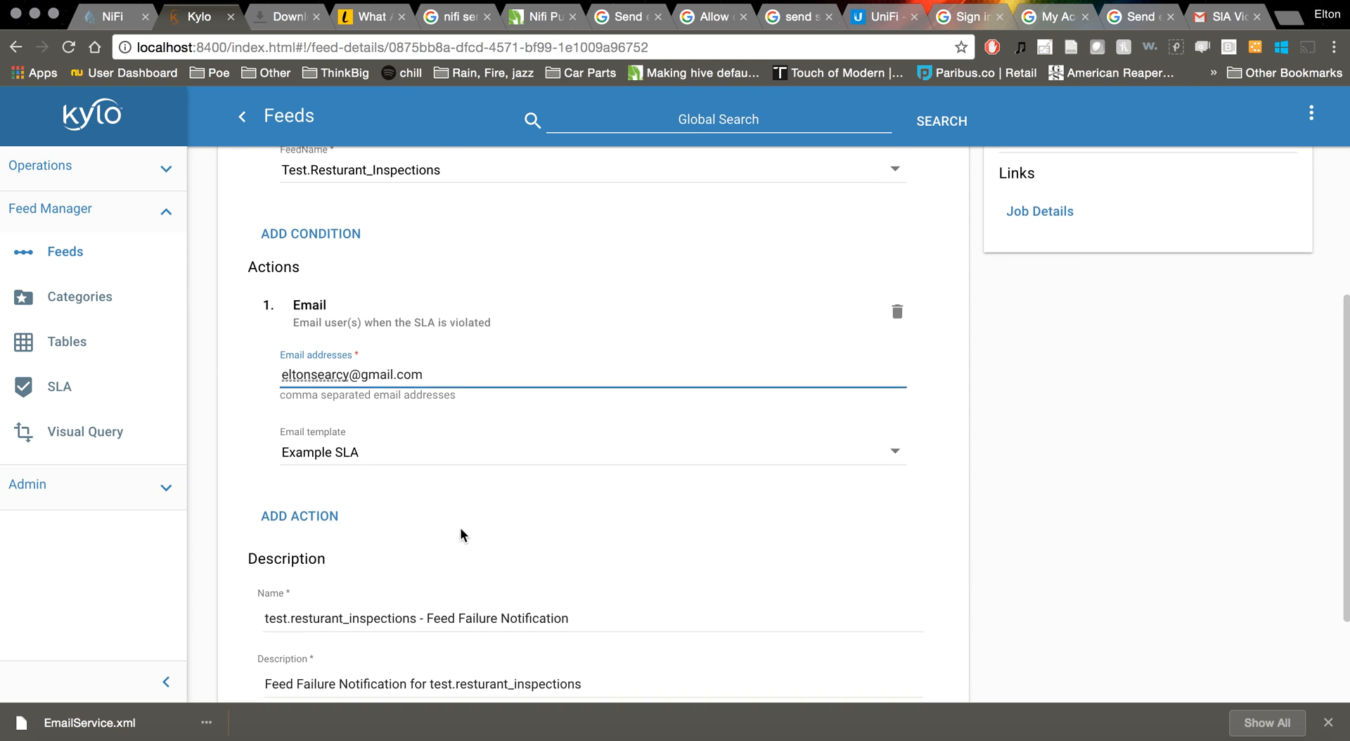
pyautogui.click(423, 445)
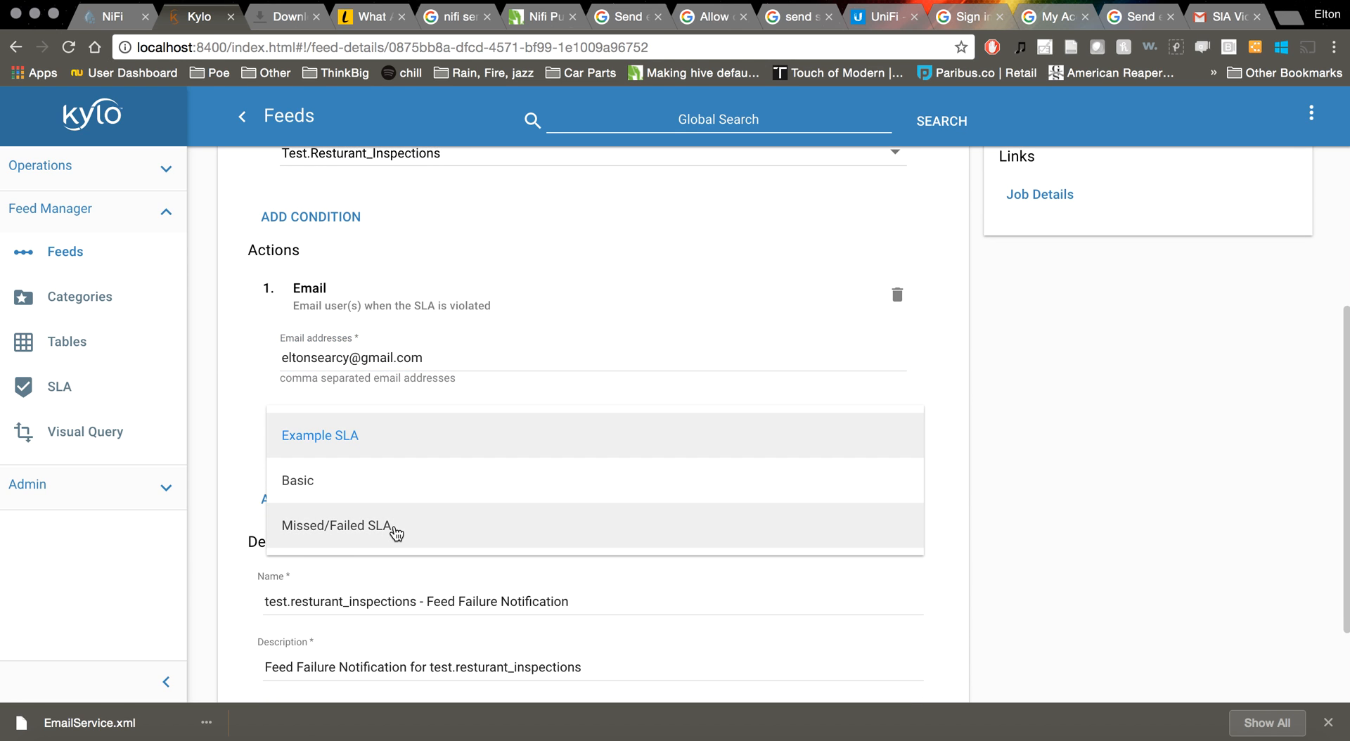
pyautogui.click(394, 529)
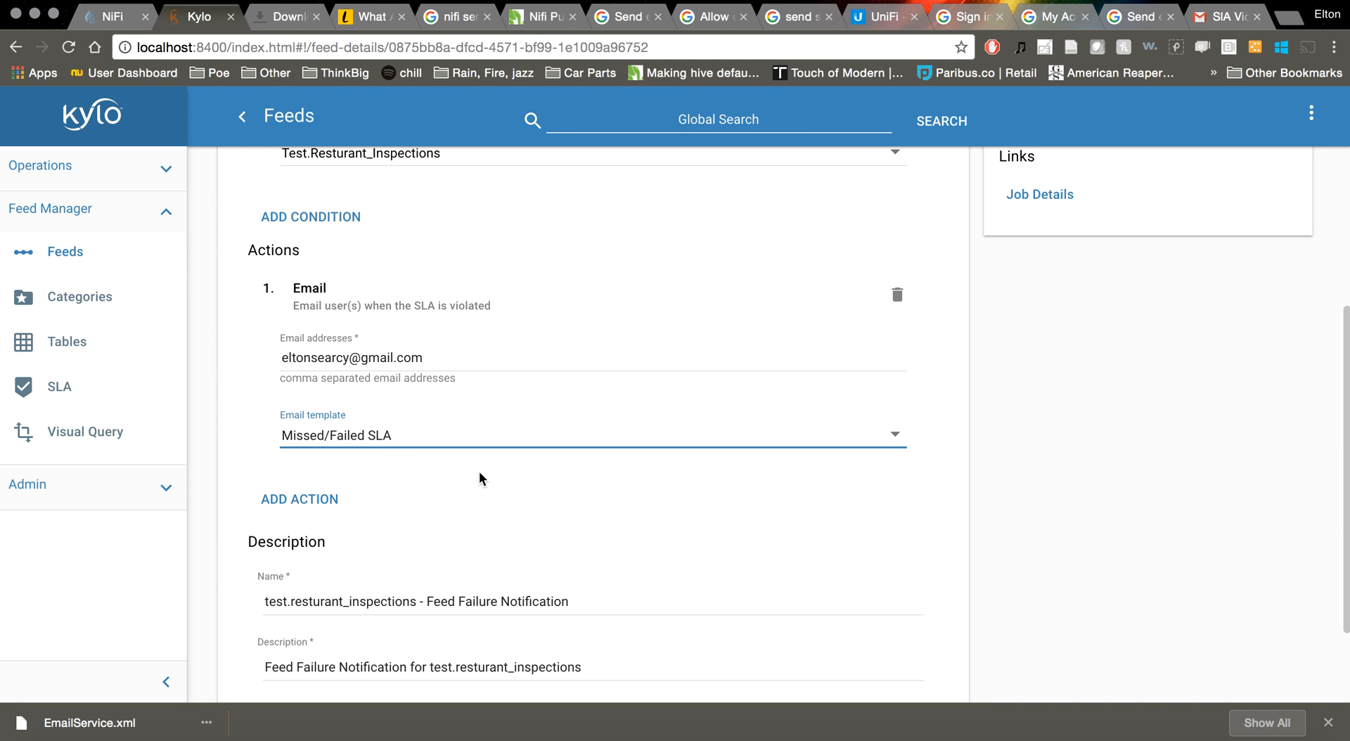
pyautogui.scroll(-3, 915, 485)
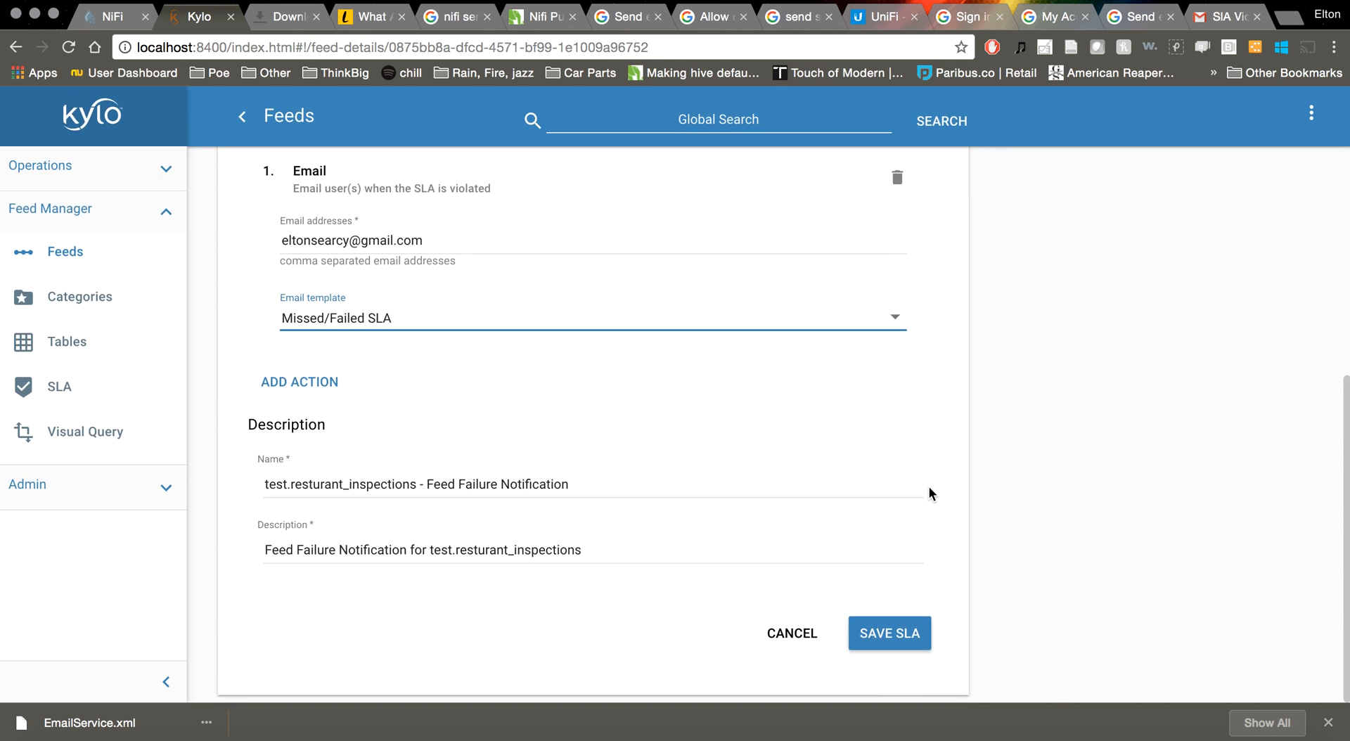
pyautogui.click(896, 629)
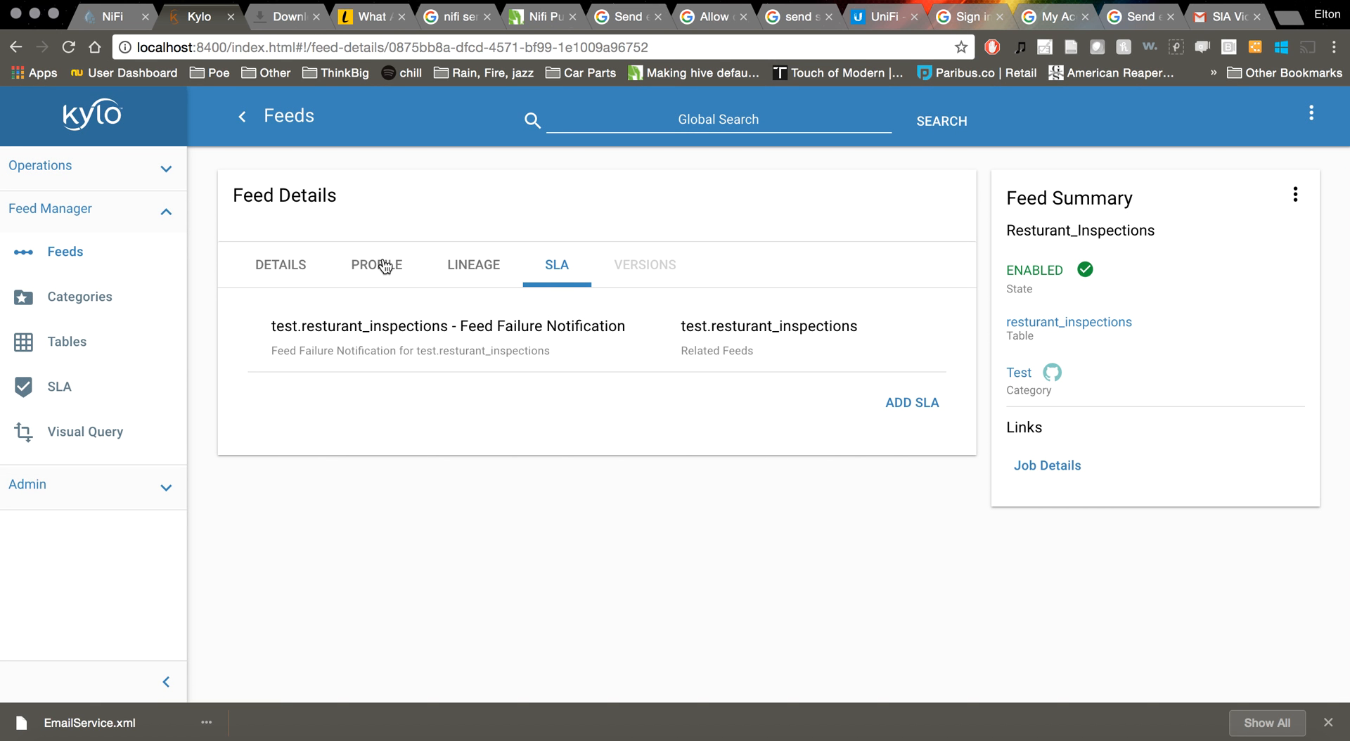
# Look over the feed's definition, profile and SLA tabs, then return to the Feeds list
pyautogui.click(298, 272)
pyautogui.click(396, 268)
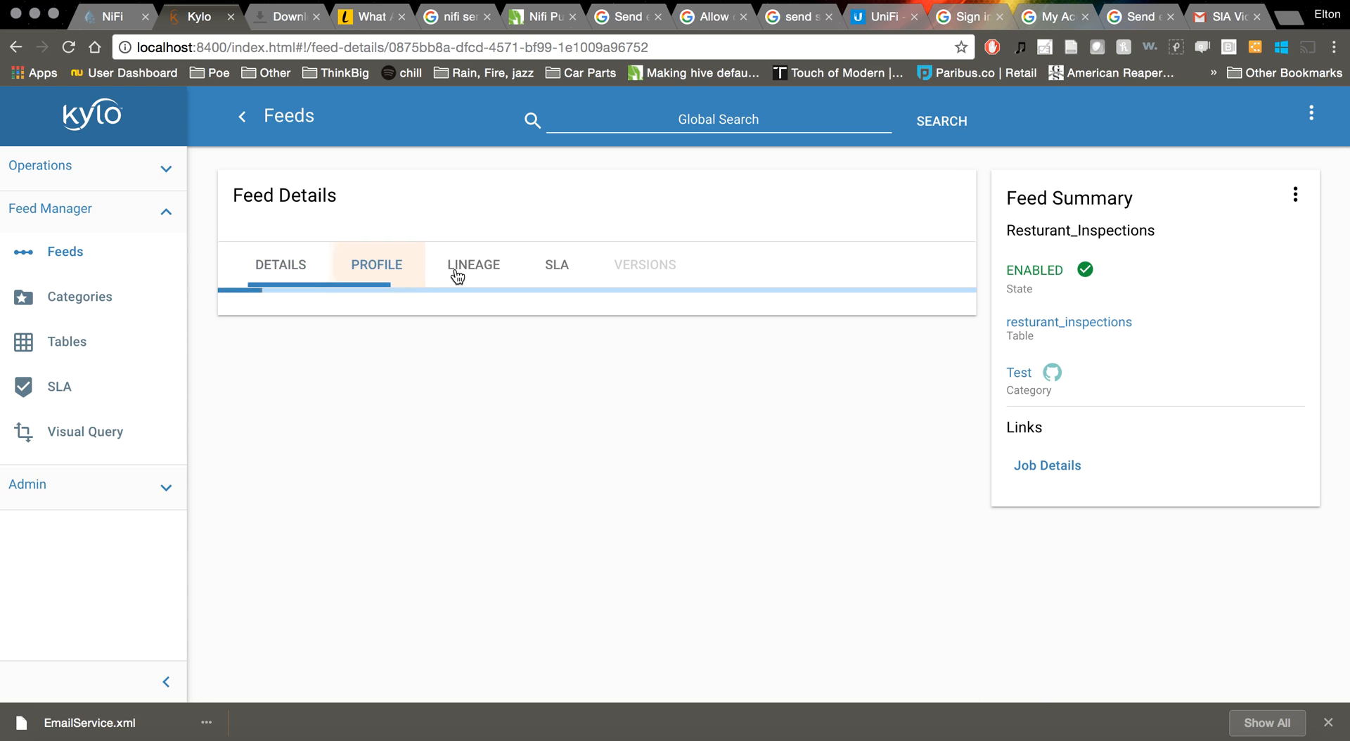
pyautogui.click(558, 266)
pyautogui.click(25, 253)
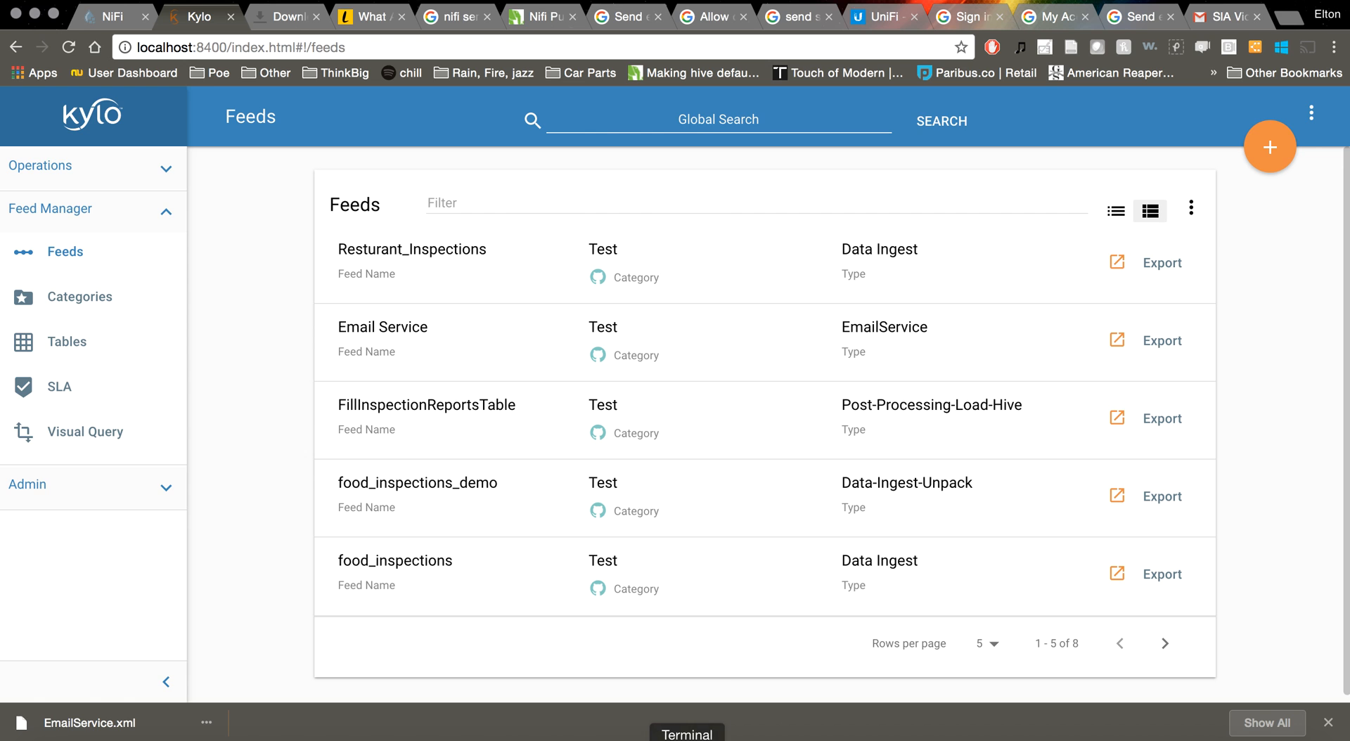
# Stop the running Kylo server with Ctrl+C and list the files in /var/dropzone
pyautogui.click(687, 737)
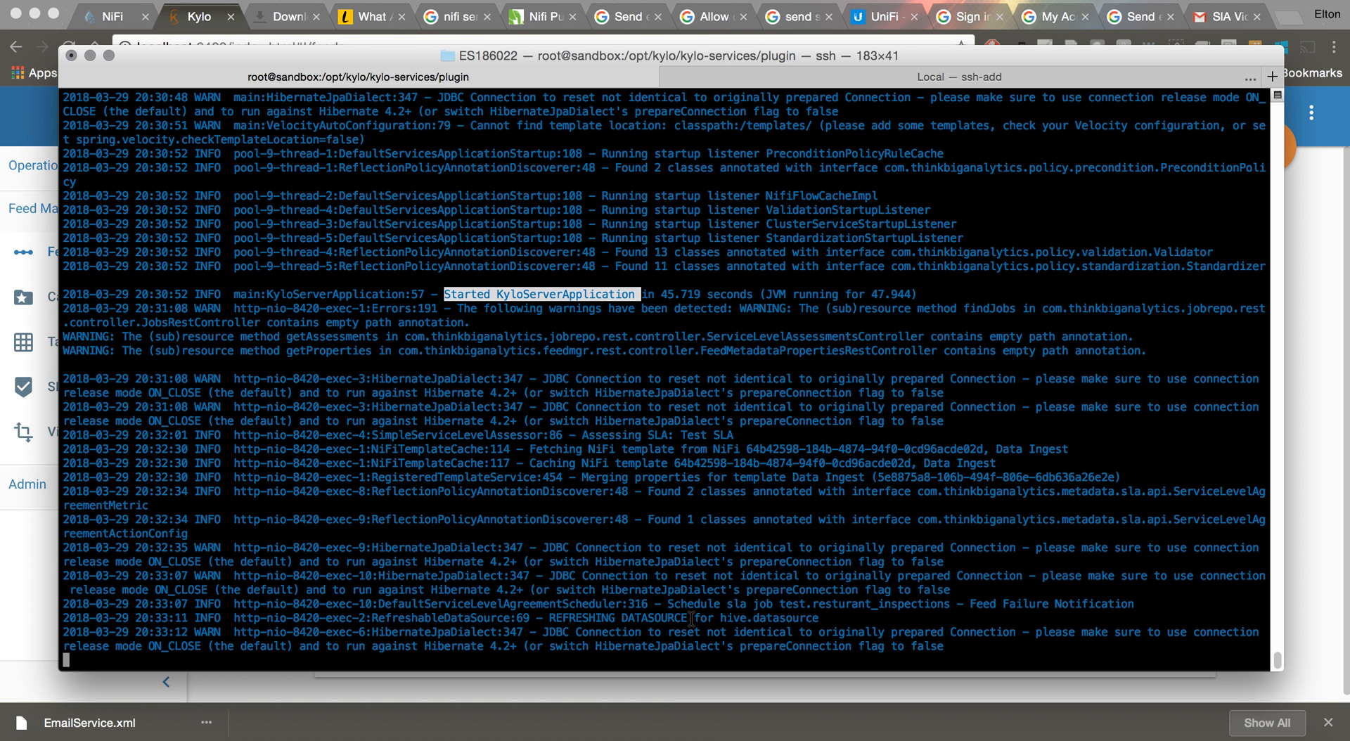
pyautogui.hotkey('ctrl', 'c')
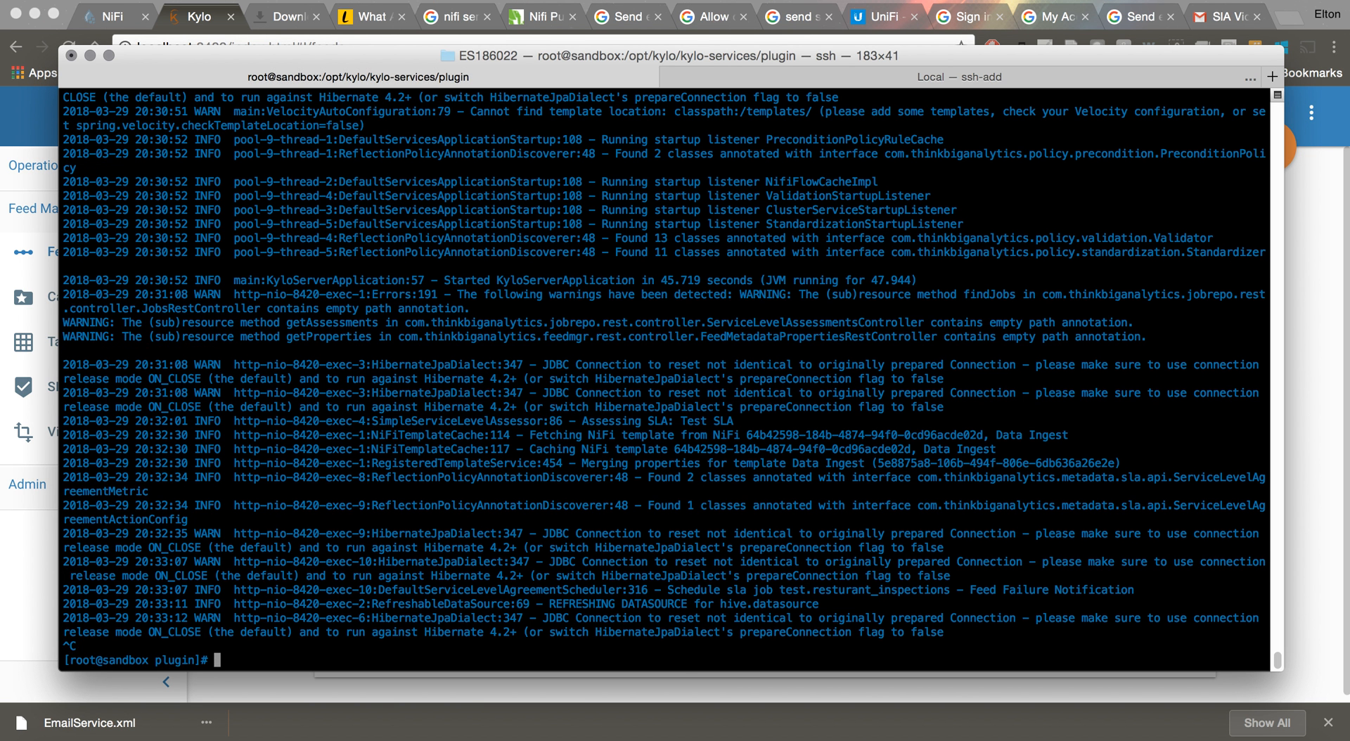
pyautogui.write('cd /var/dropzone/')
pyautogui.press('Return')
pyautogui.write('ls')
pyautogui.press('Return')
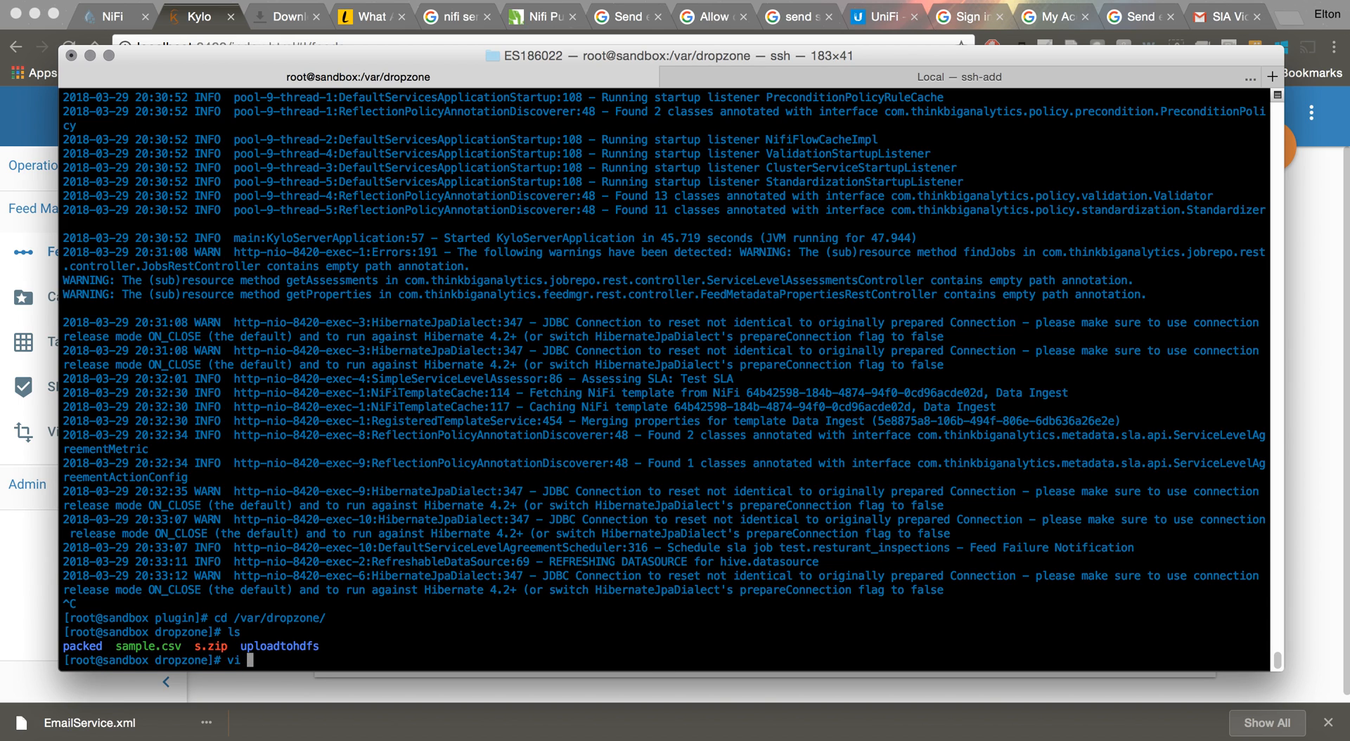
# Copy the inspections.csv name from the Resturant_Inspections feed's File Filter
pyautogui.click(14, 603)
pyautogui.click(373, 274)
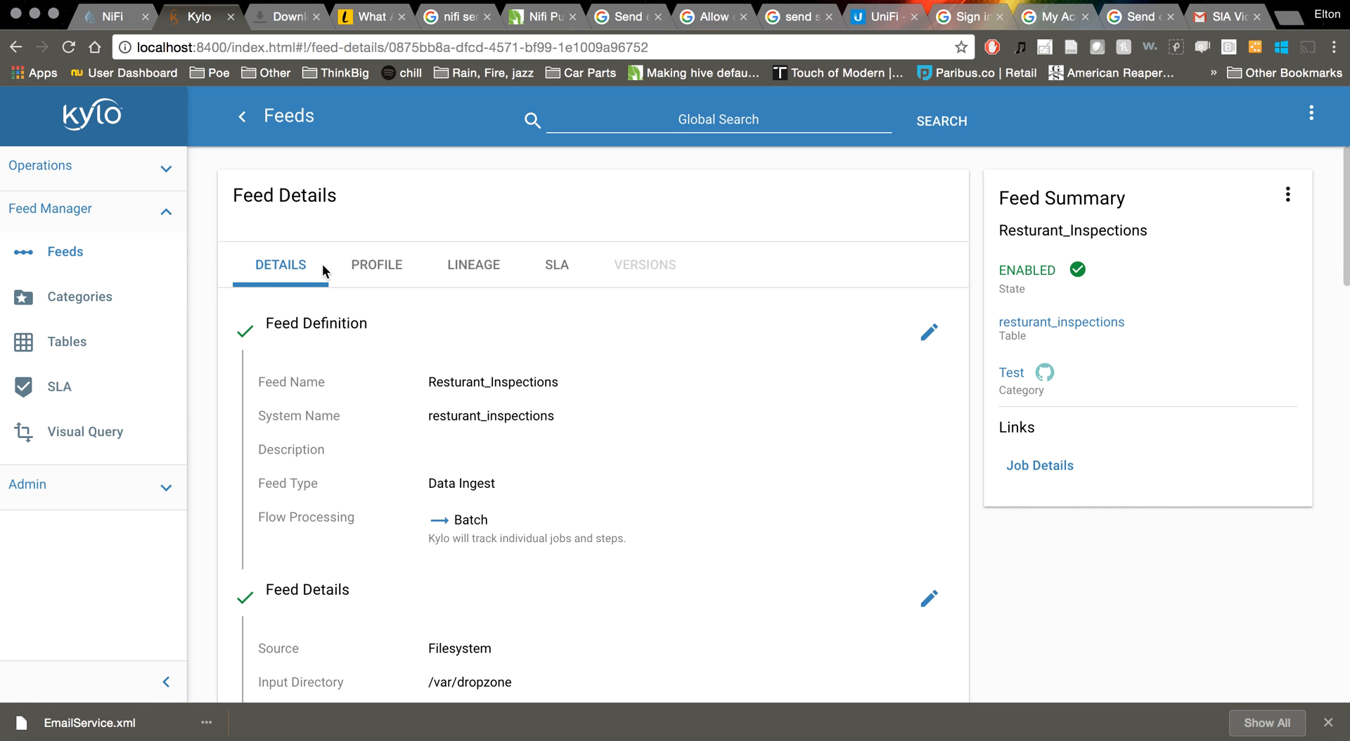
pyautogui.scroll(-3, 493, 583)
pyautogui.moveTo(522, 628); pyautogui.dragTo(429, 628)
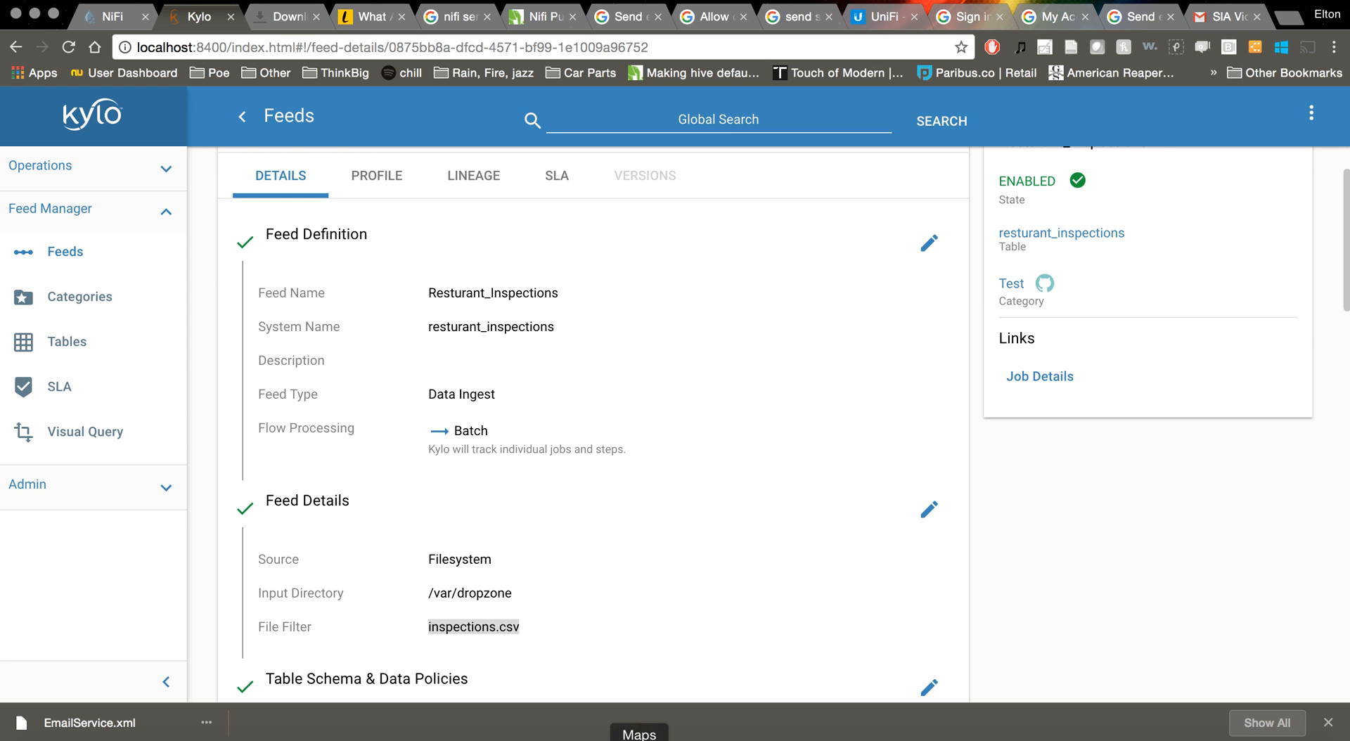
pyautogui.click(693, 735)
# Open inspections.csv in vi, quit without saving using :q!, and bring Kylo forward
pyautogui.press('super+v')
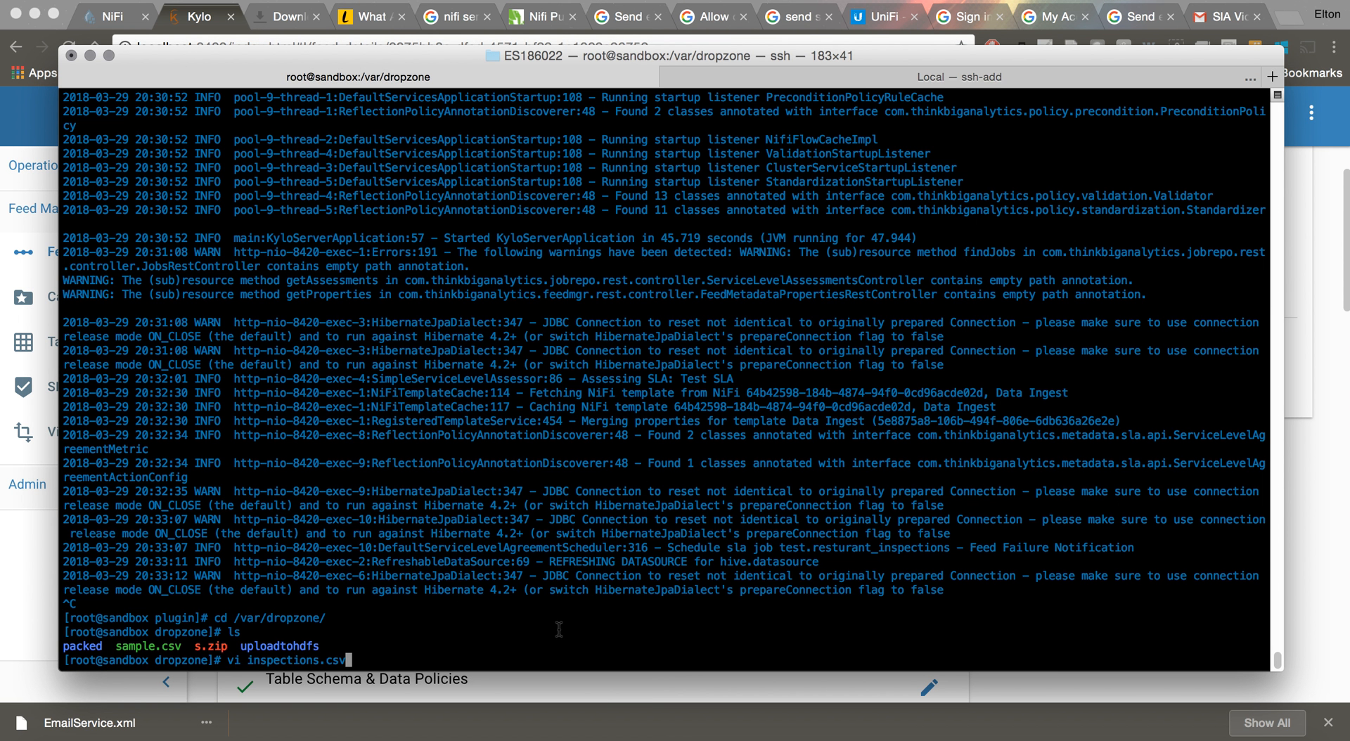
pyautogui.press('Return')
pyautogui.write(':q!')
pyautogui.press('Return')
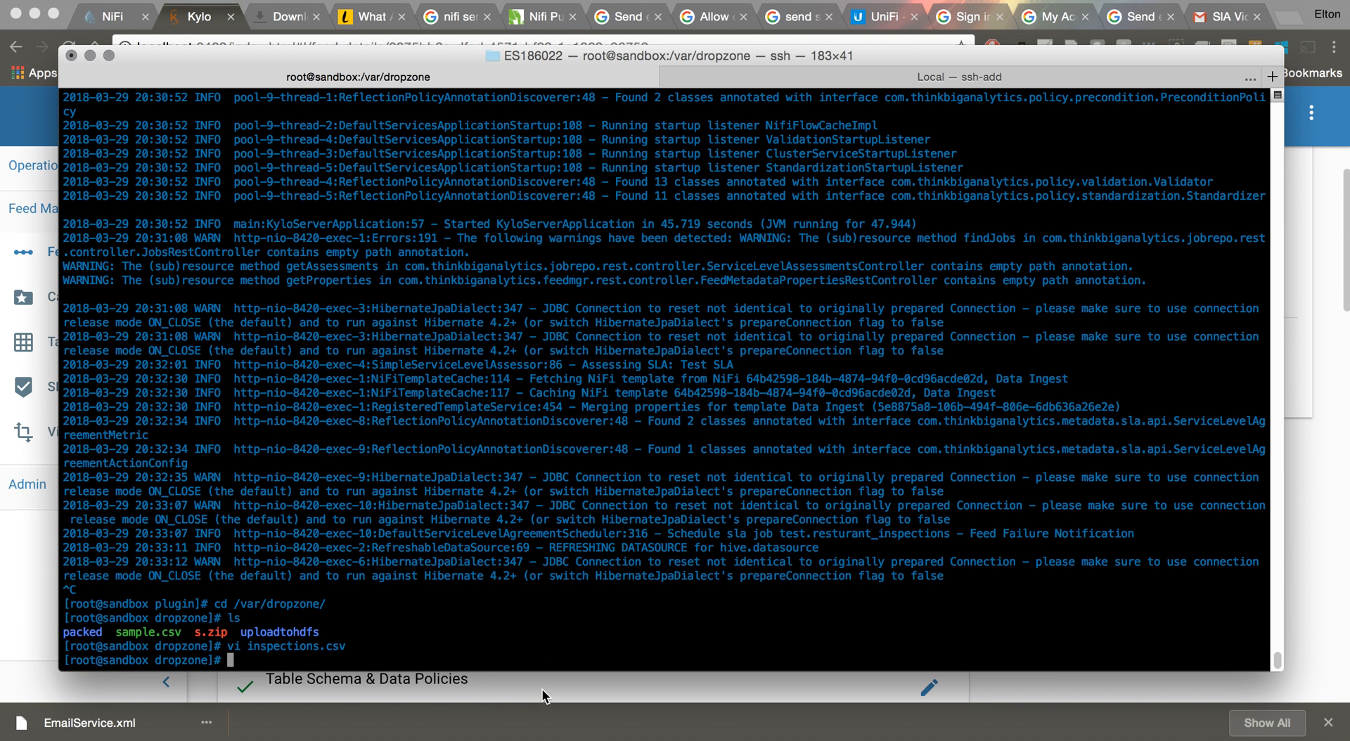
pyautogui.click(542, 696)
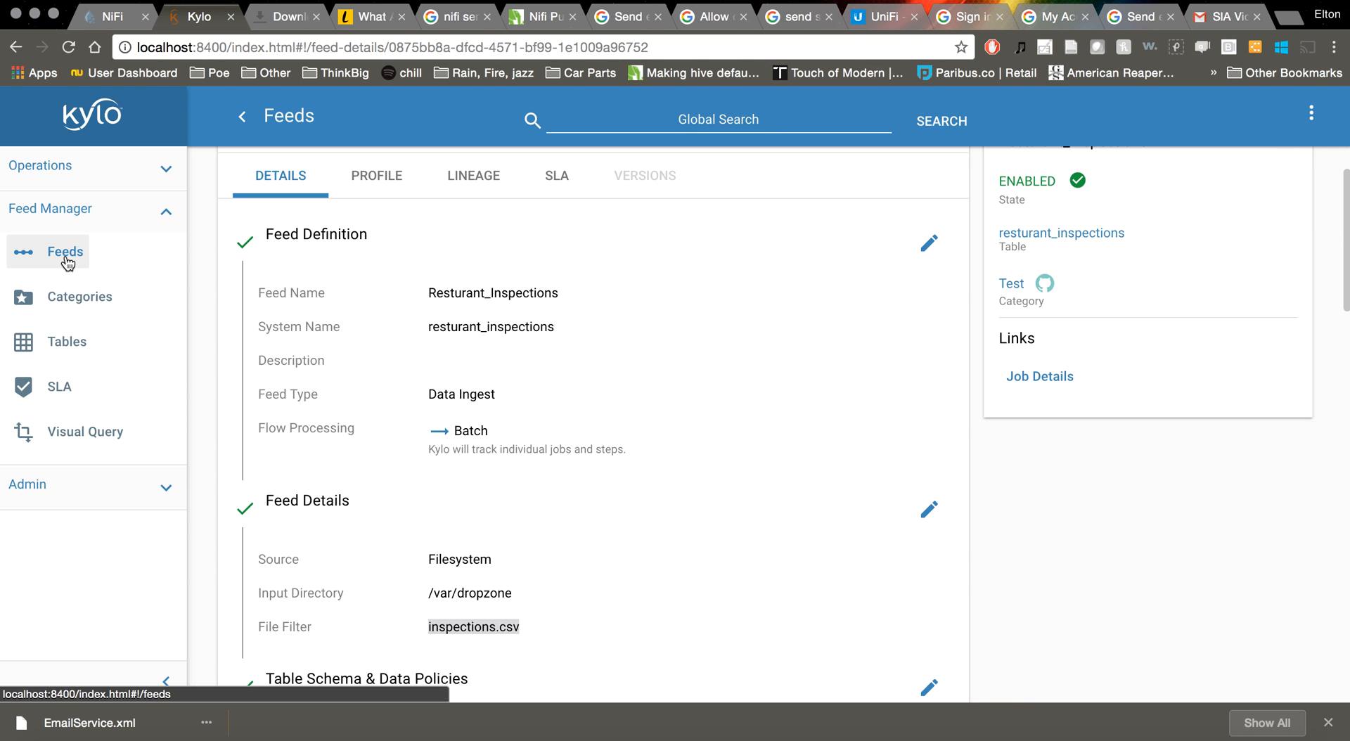
# Go to Operations > Jobs, filter to RUNNING, and open the test.resturant_inspections job
pyautogui.click(57, 179)
pyautogui.click(57, 299)
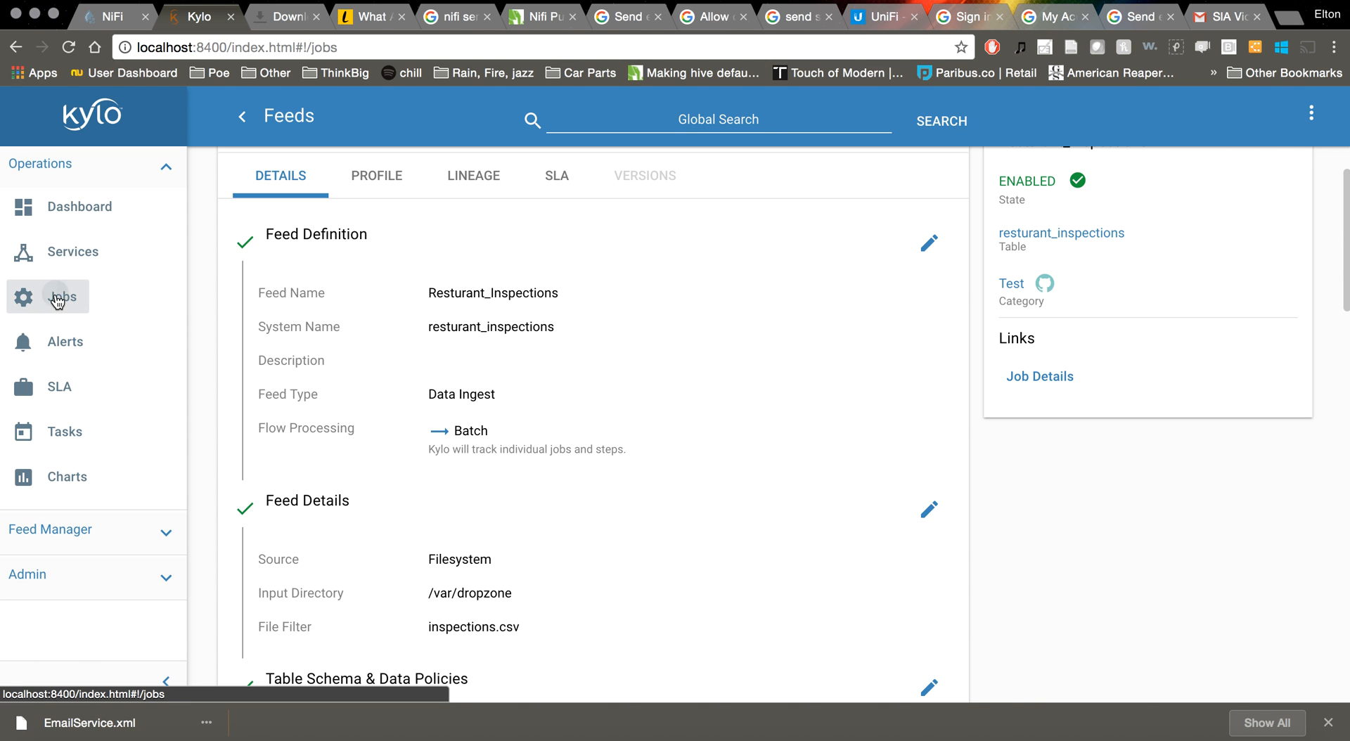
pyautogui.click(349, 254)
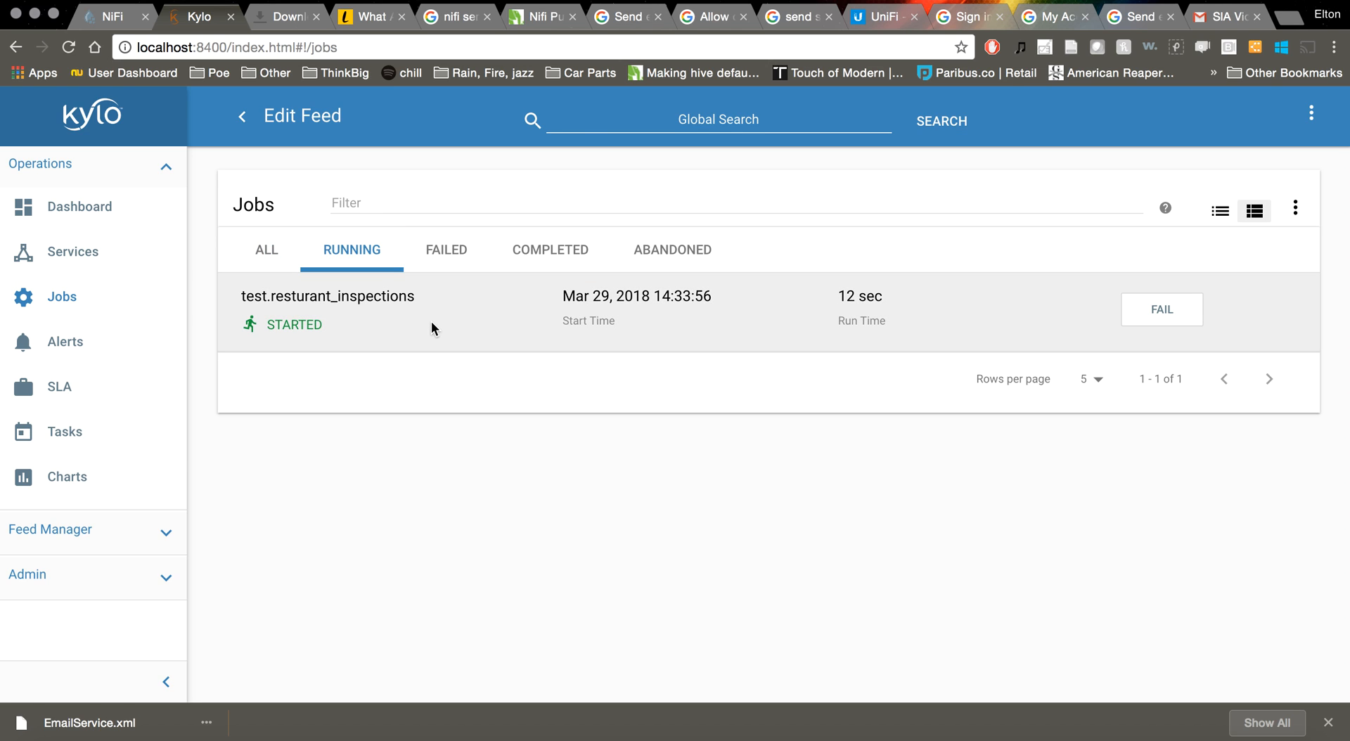
pyautogui.rightClick(430, 448)
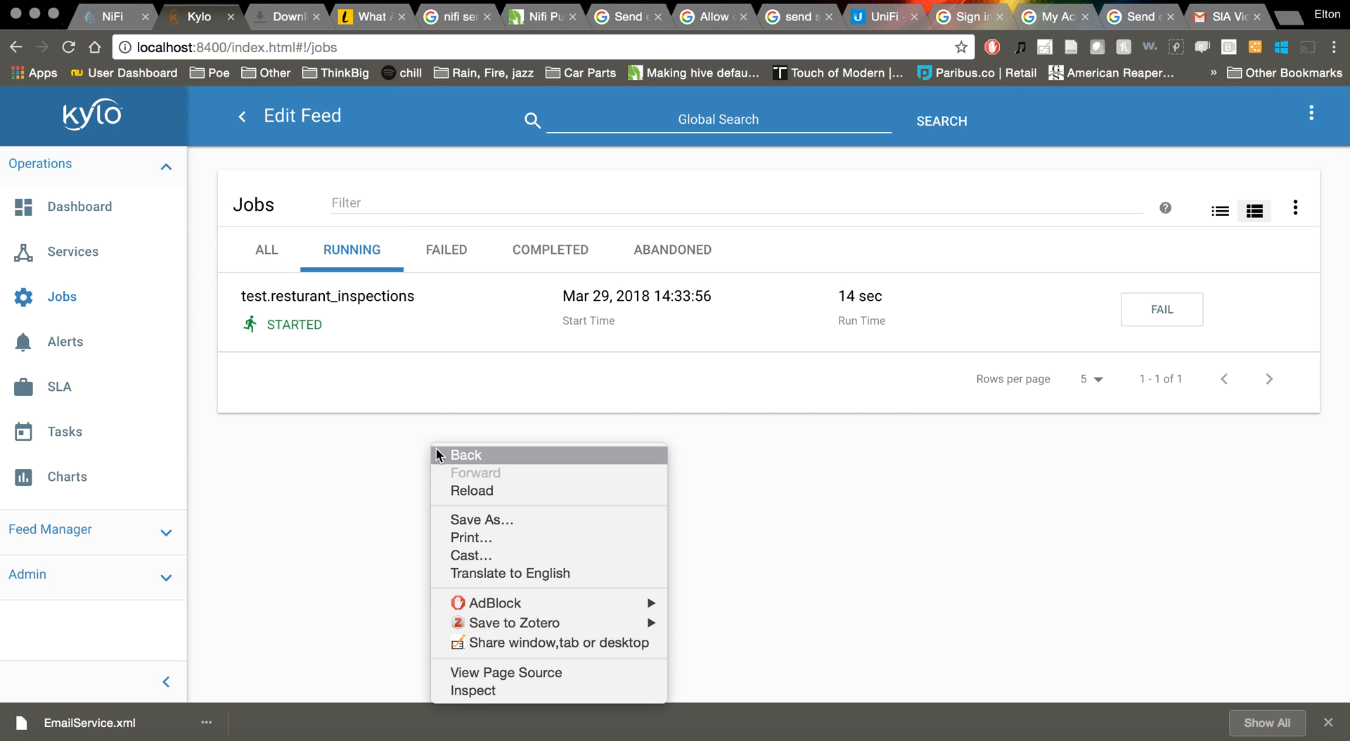
pyautogui.click(355, 456)
pyautogui.click(400, 326)
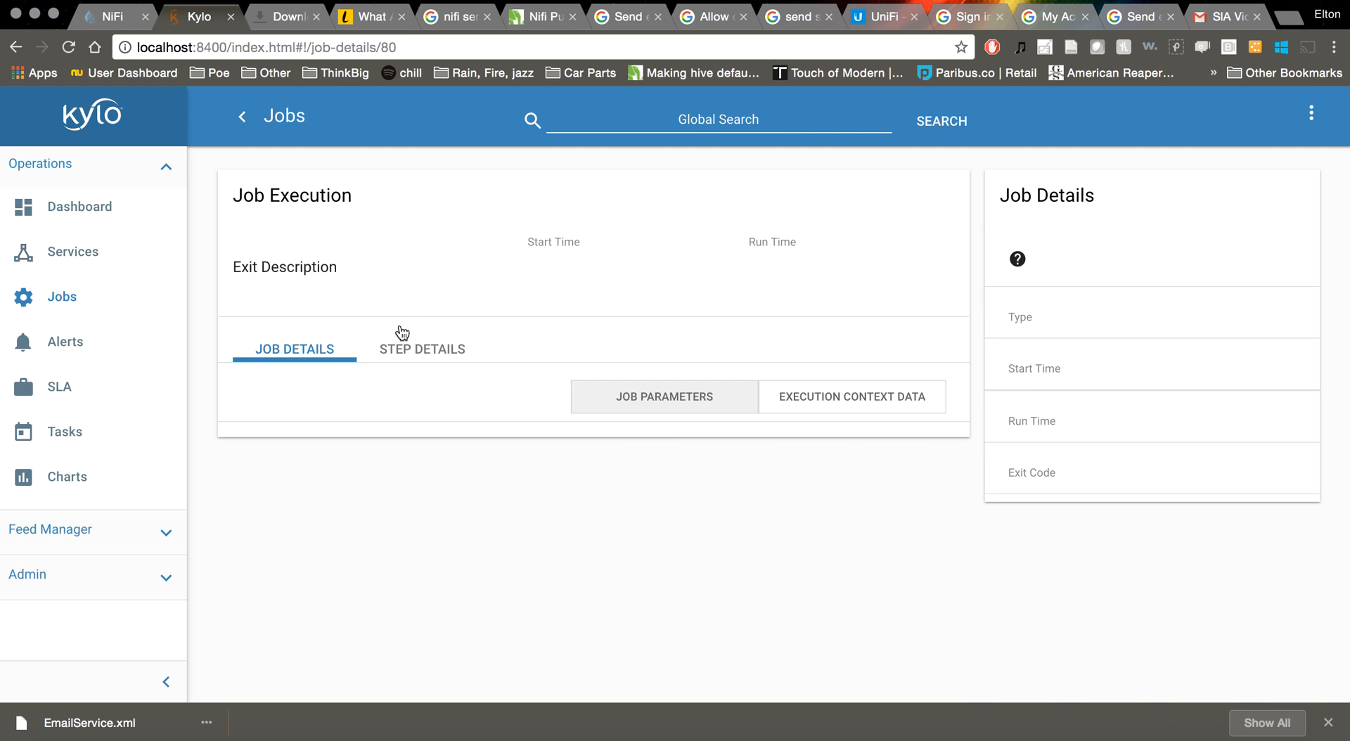
# Review the job's step details and reload the page to refresh its status
pyautogui.scroll(-1, 767, 487)
pyautogui.click(464, 365)
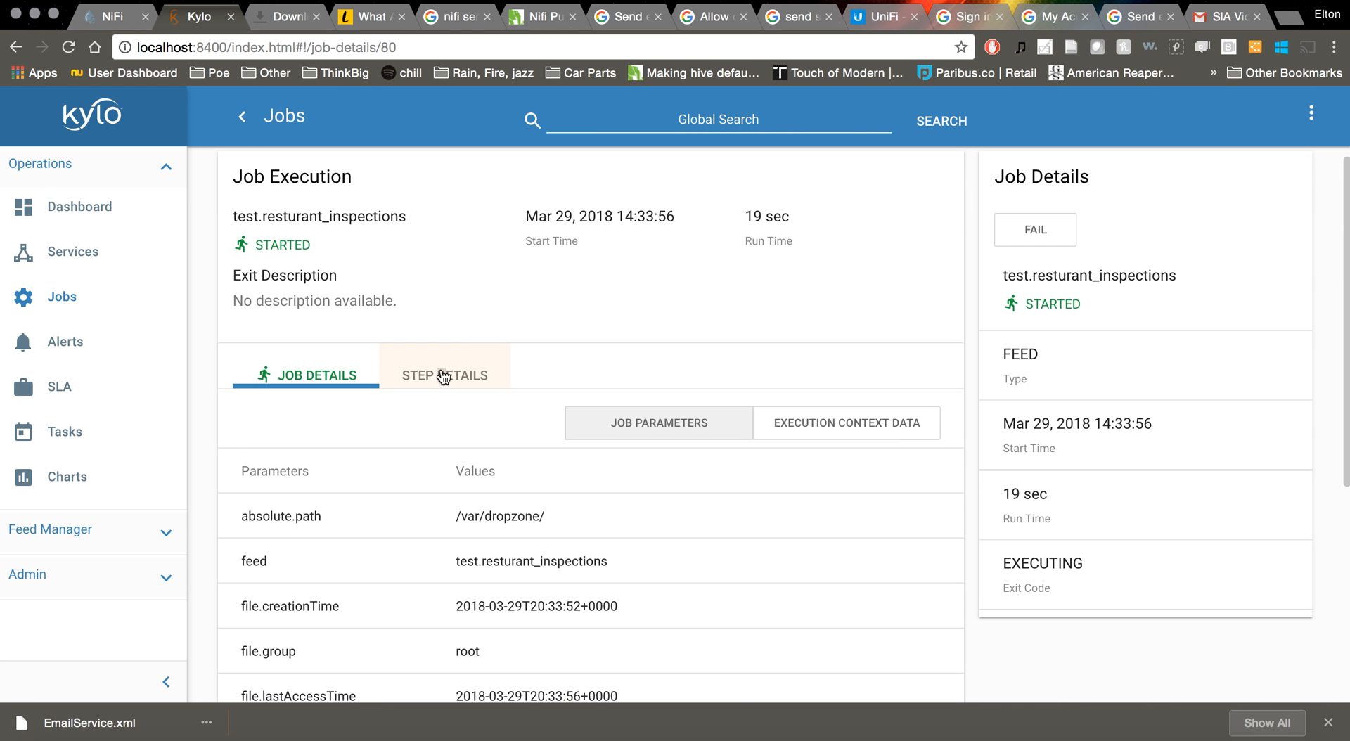
pyautogui.scroll(-10, 530, 493)
pyautogui.scroll(-2, 530, 485)
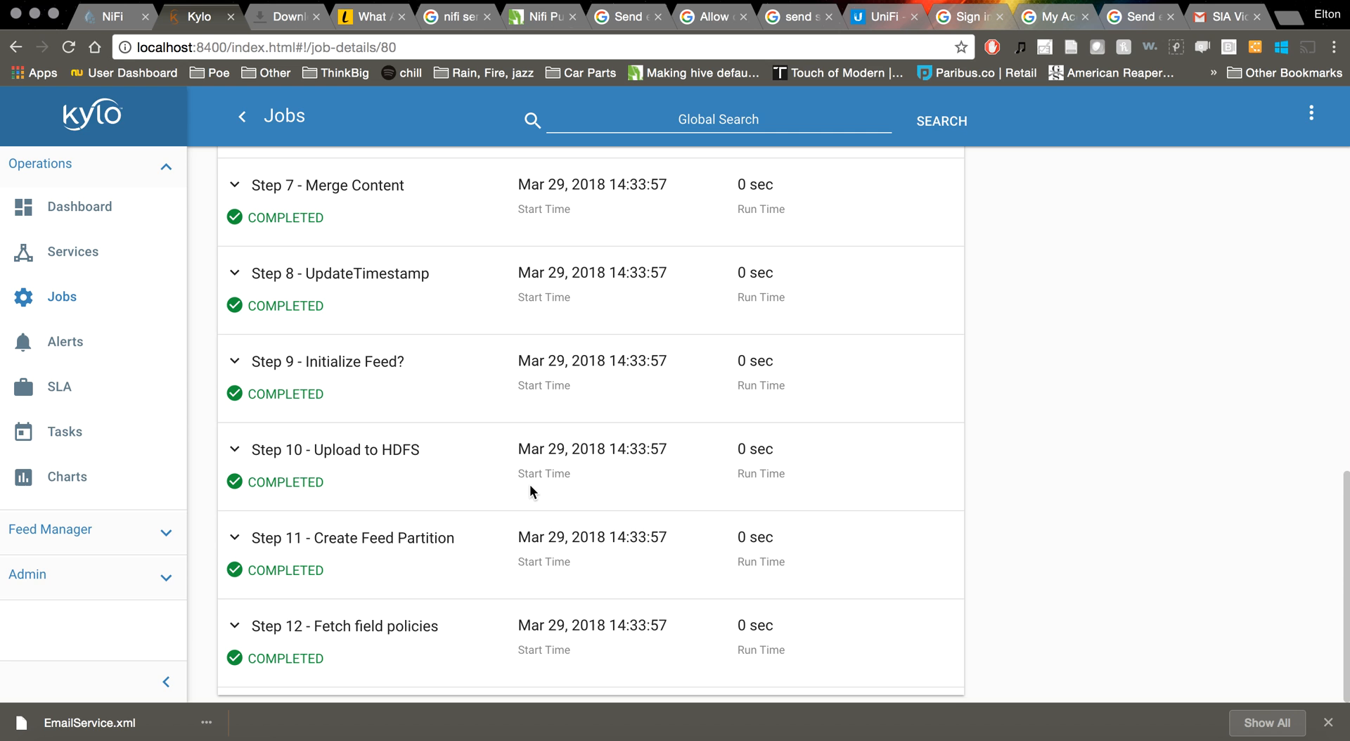
pyautogui.scroll(11, 529, 484)
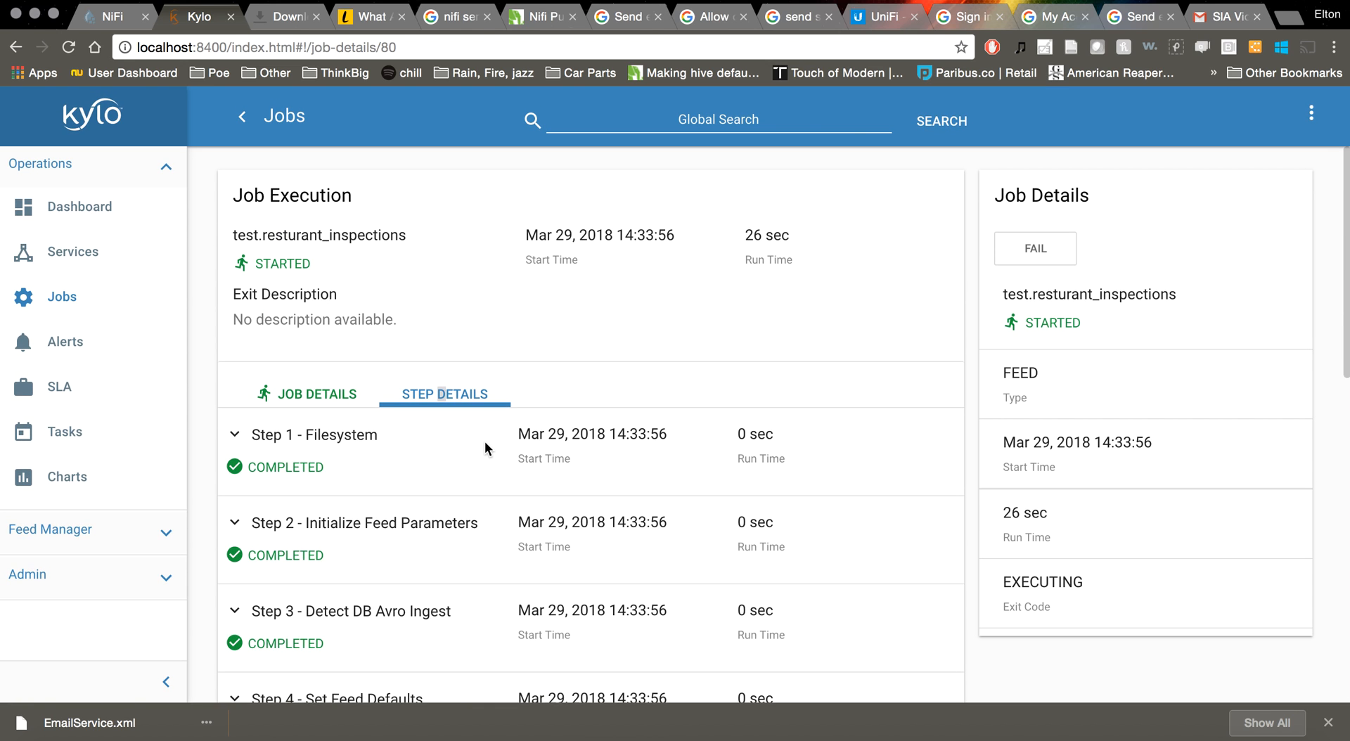
pyautogui.scroll(-10, 878, 326)
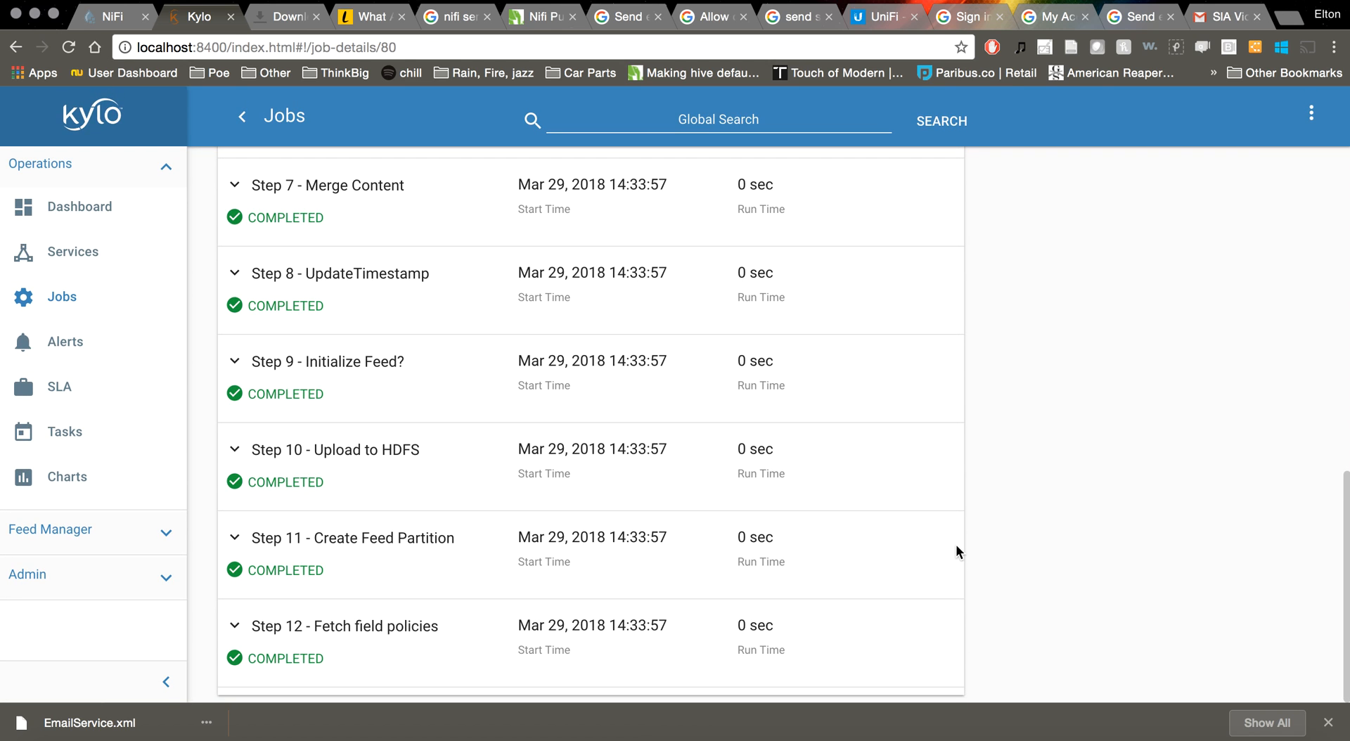
pyautogui.rightClick(988, 545)
pyautogui.click(1025, 538)
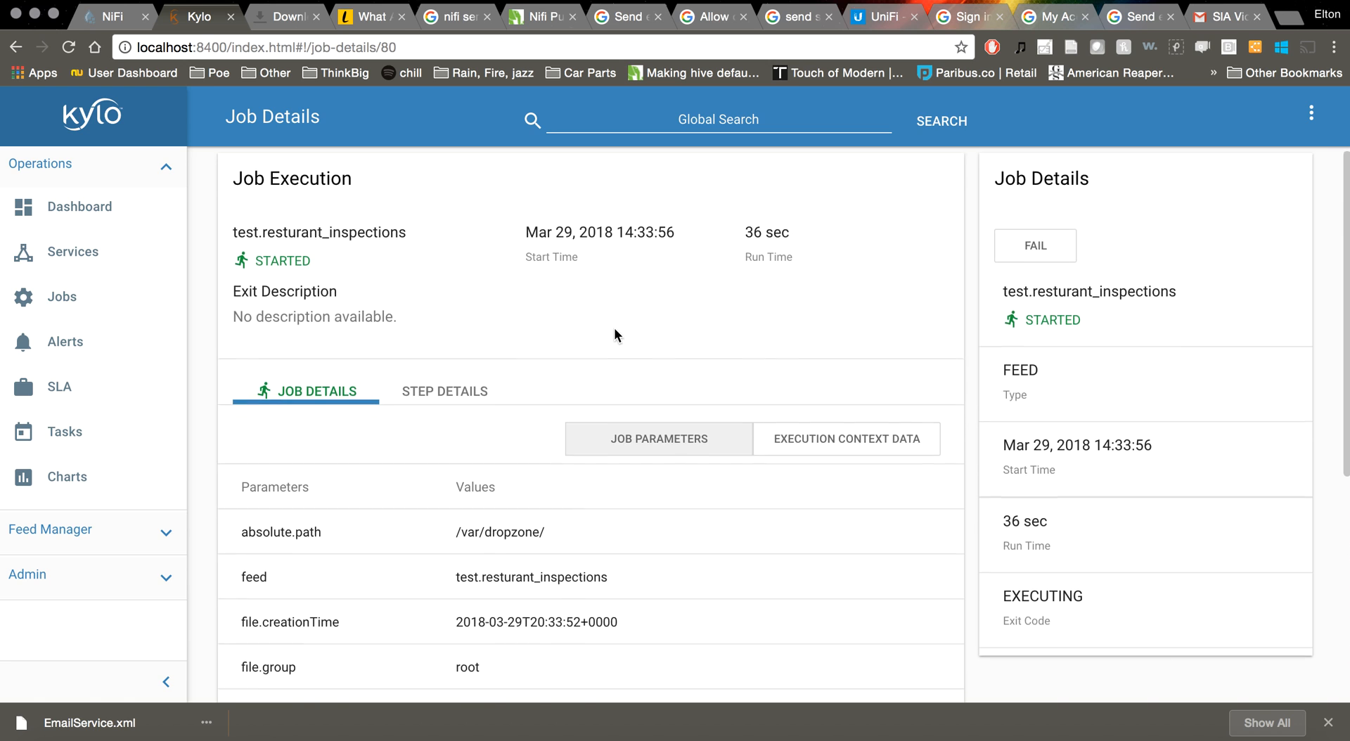
pyautogui.scroll(-3, 614, 327)
pyautogui.click(687, 737)
# Reopen inspections.csv in vi, add three lines of junk data, and save with :wq
pyautogui.press('Up')
pyautogui.press('Return')
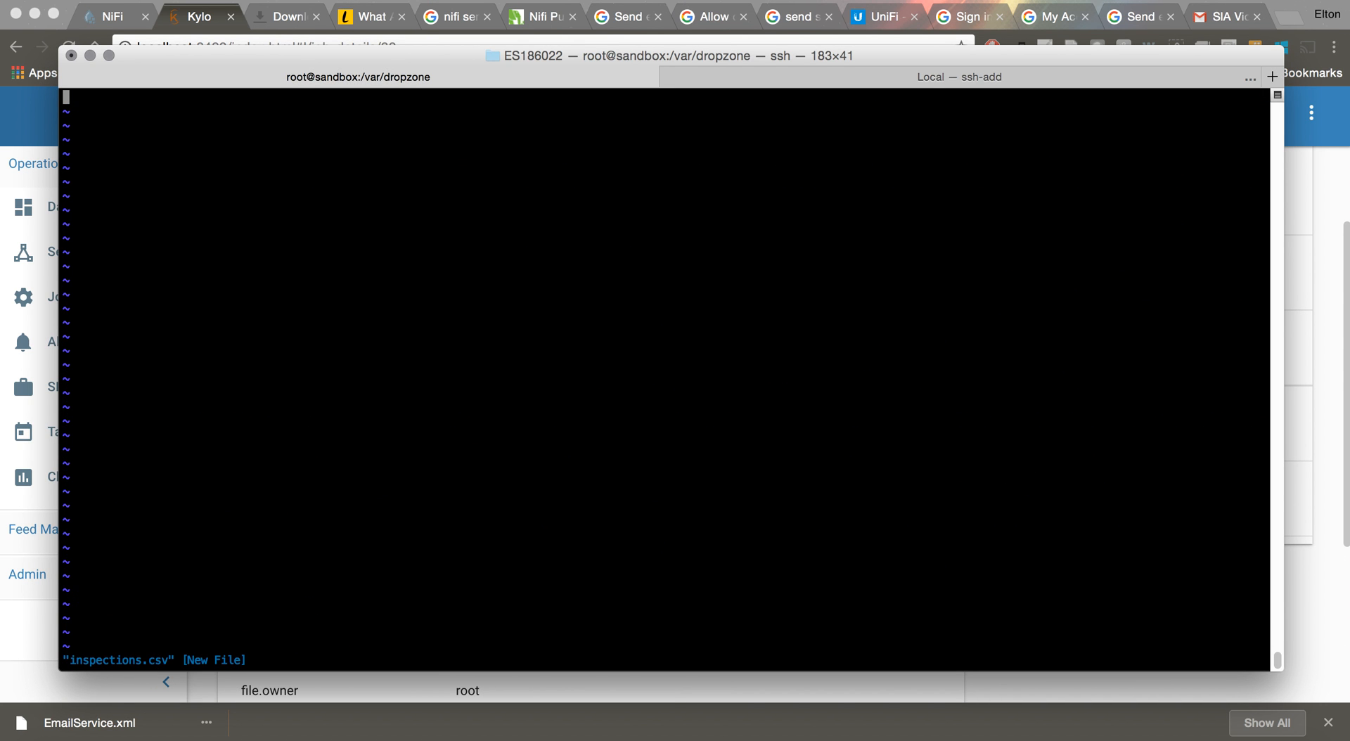
pyautogui.write('ifsfgsd,gsdf,gs,dfg')
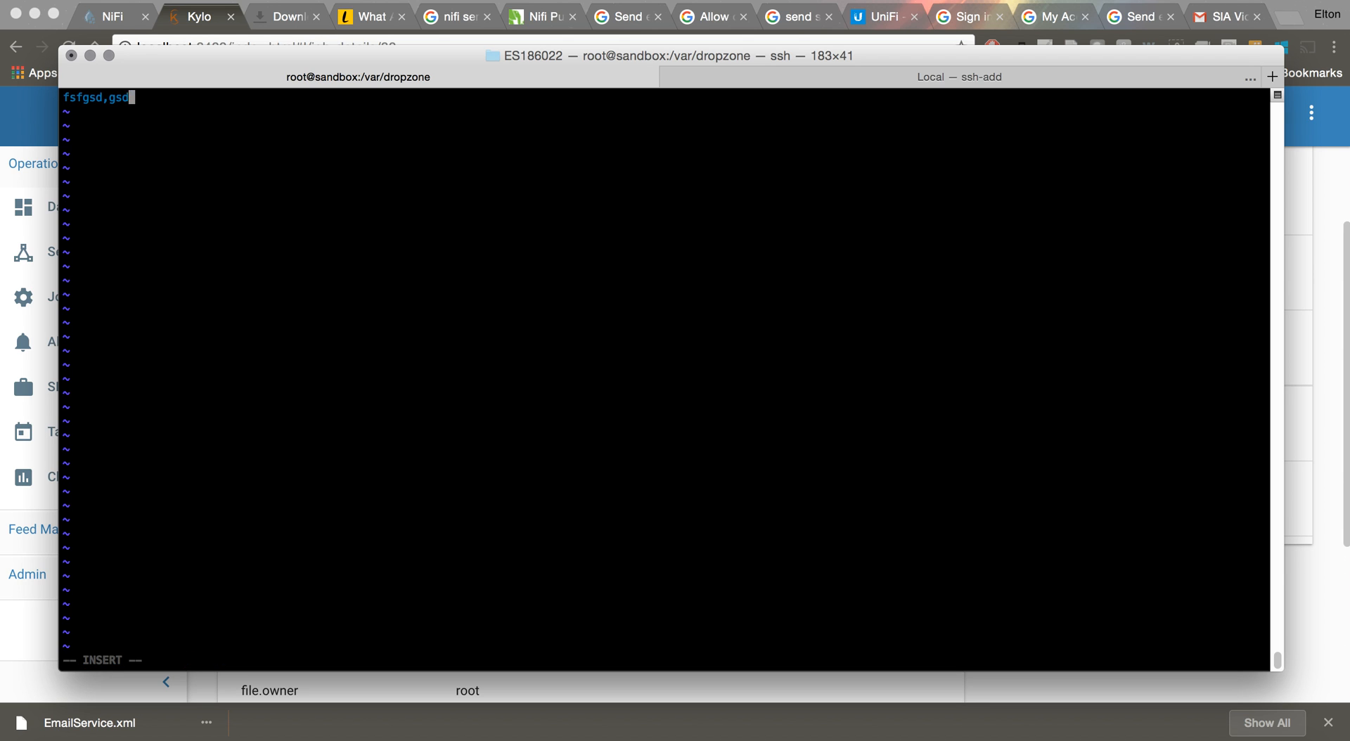
pyautogui.write('sdfg\\sdf\\gs\\dfg\\sdf\\gsdfjsbdl')
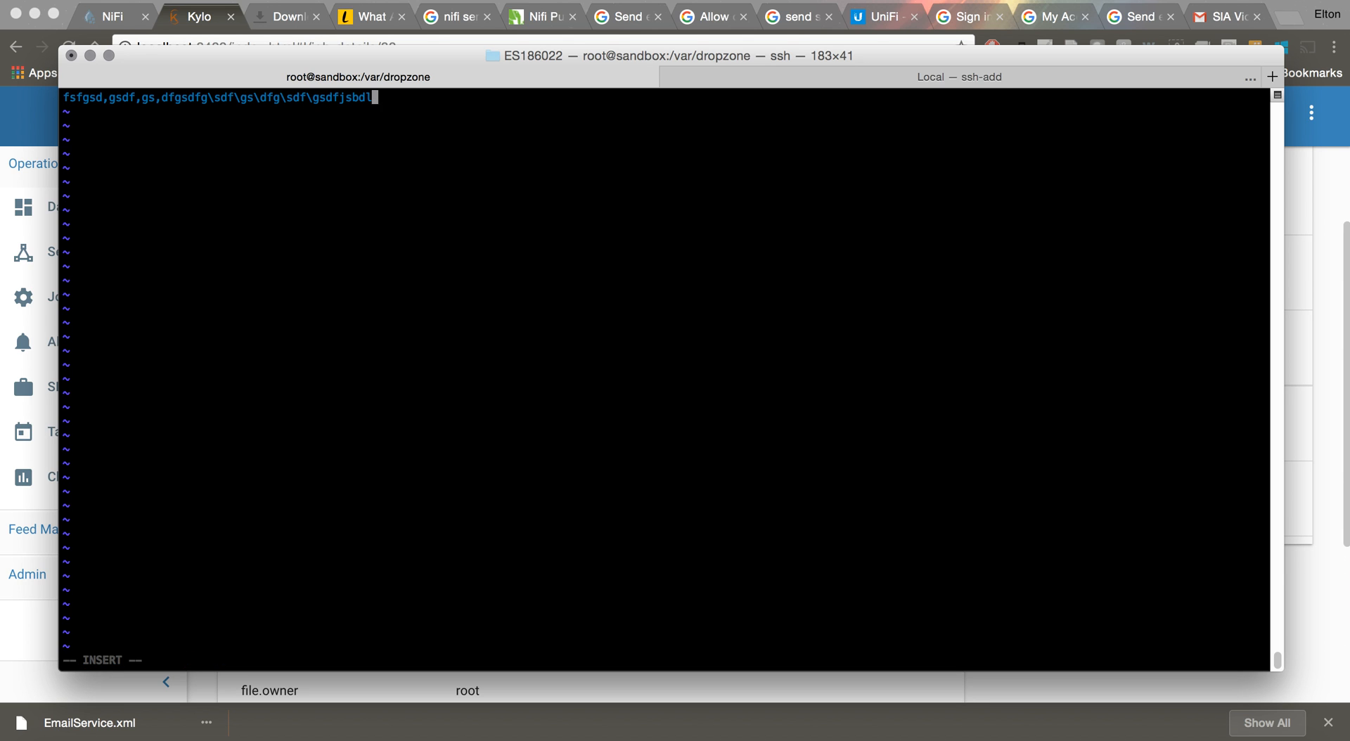
pyautogui.write('kfjlsdkfjgdsfgsdfg')
pyautogui.press('Return')
pyautogui.write('sdfgsdfg;skjnd')
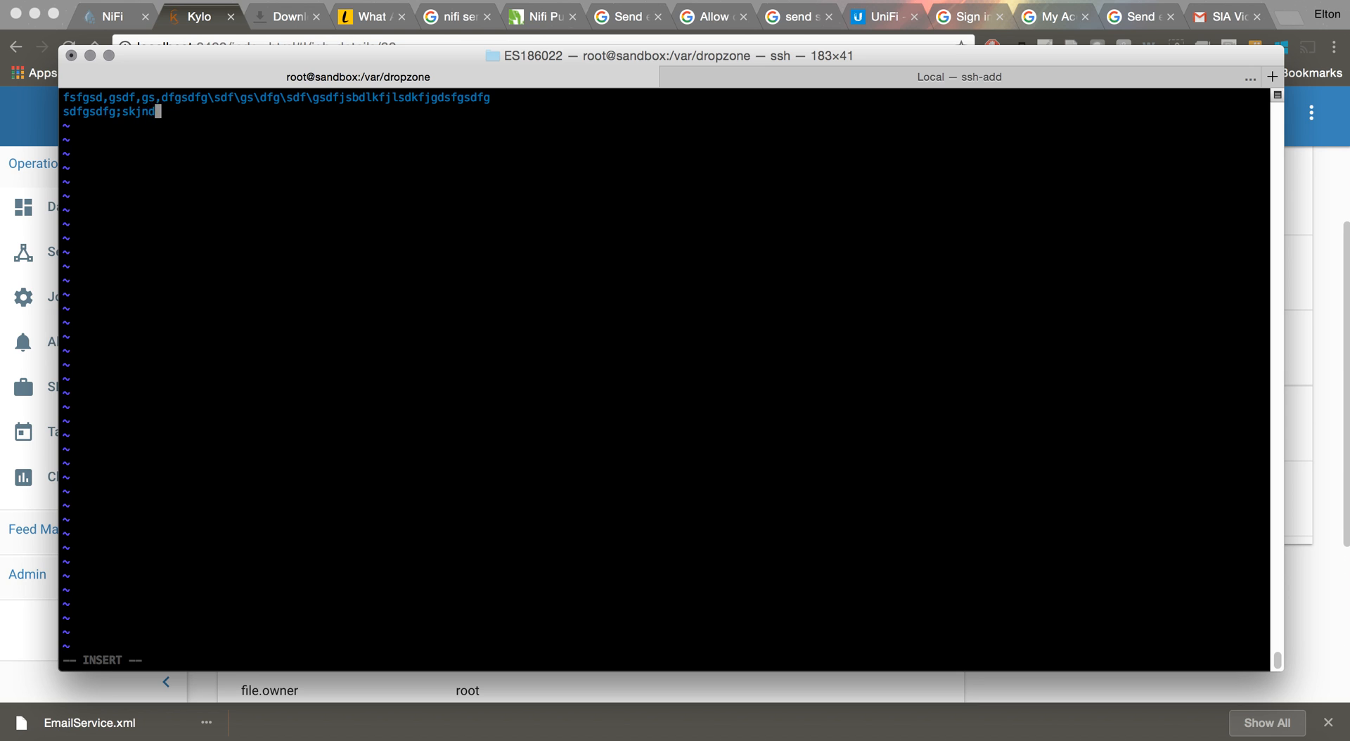
pyautogui.write('fglksd;lfkgm;sdfgs')
pyautogui.press('Return')
pyautogui.write('fg\\sgf')
pyautogui.press('Escape')
pyautogui.write(':wq')
pyautogui.press('Return')
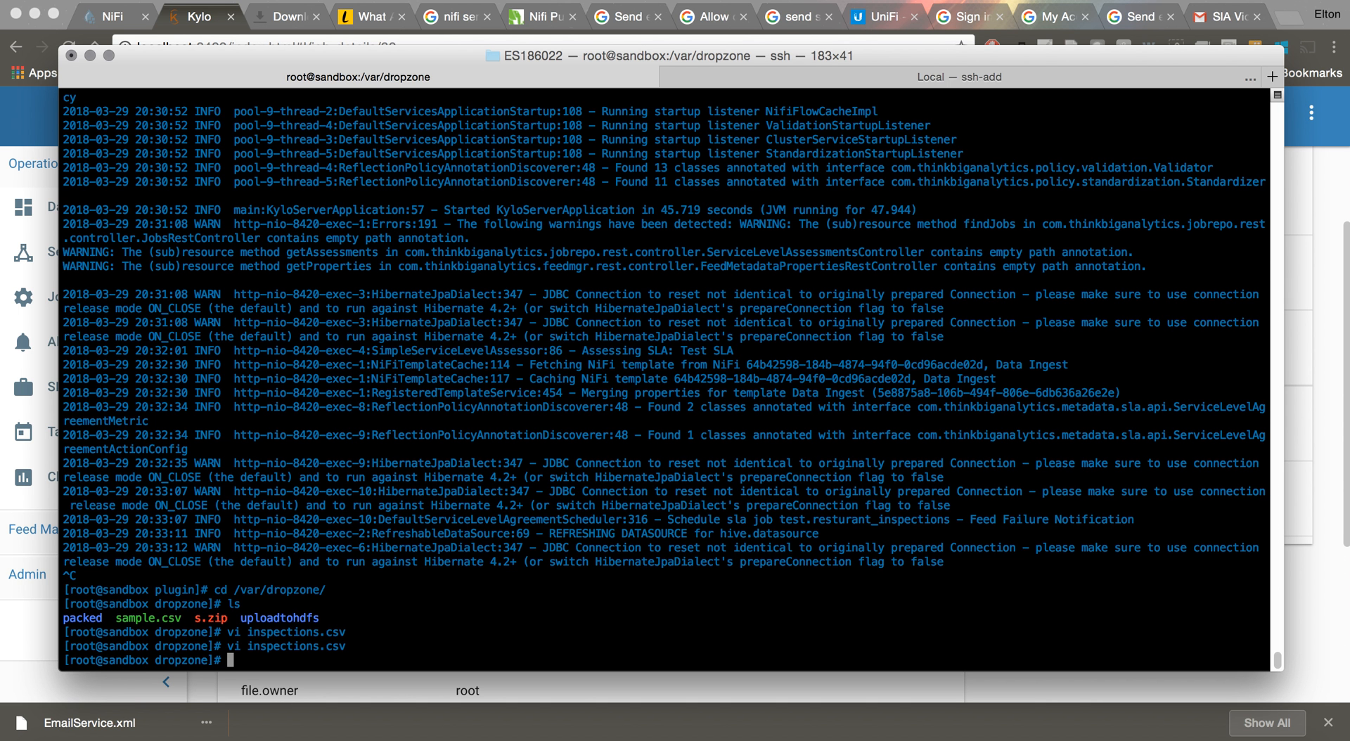
# List the dropzone files, then reload the Kylo job details page
pyautogui.write('ls')
pyautogui.press('Return')
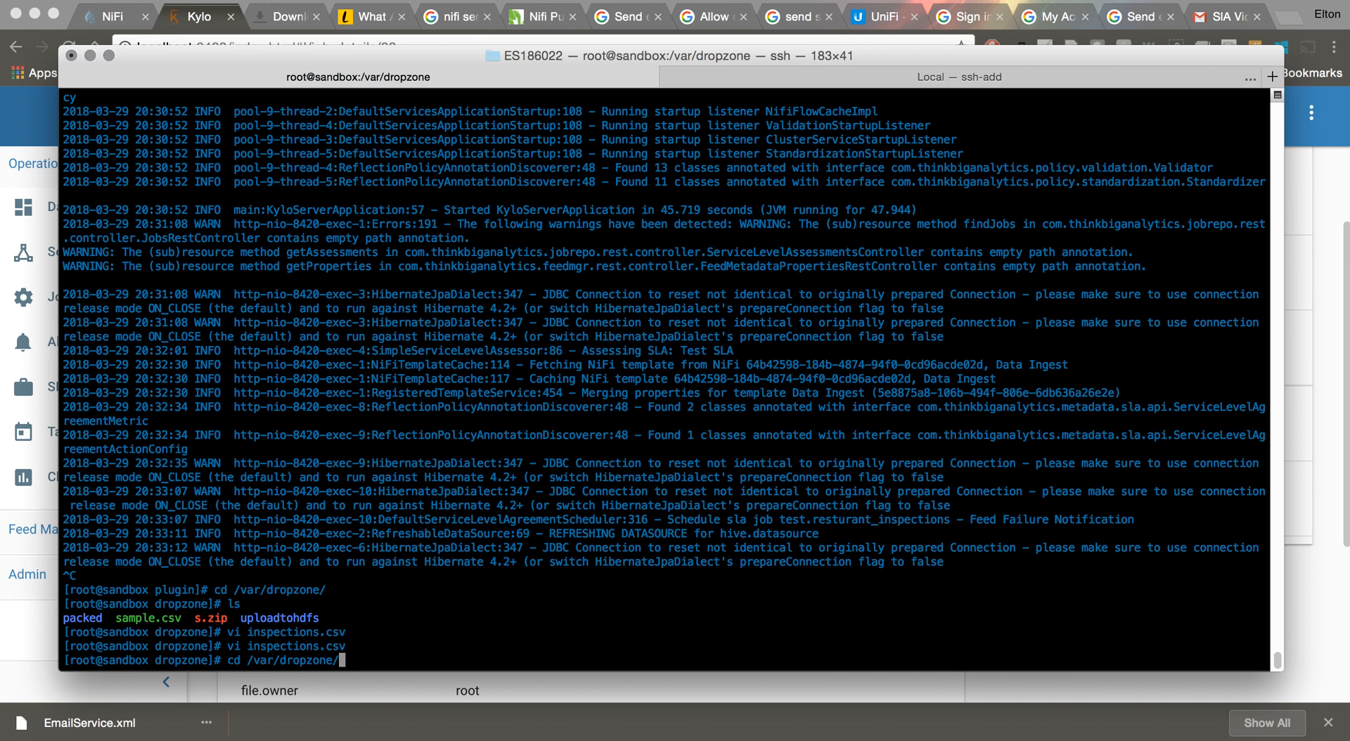
pyautogui.click(951, 685)
pyautogui.scroll(1, 944, 242)
pyautogui.click(997, 270)
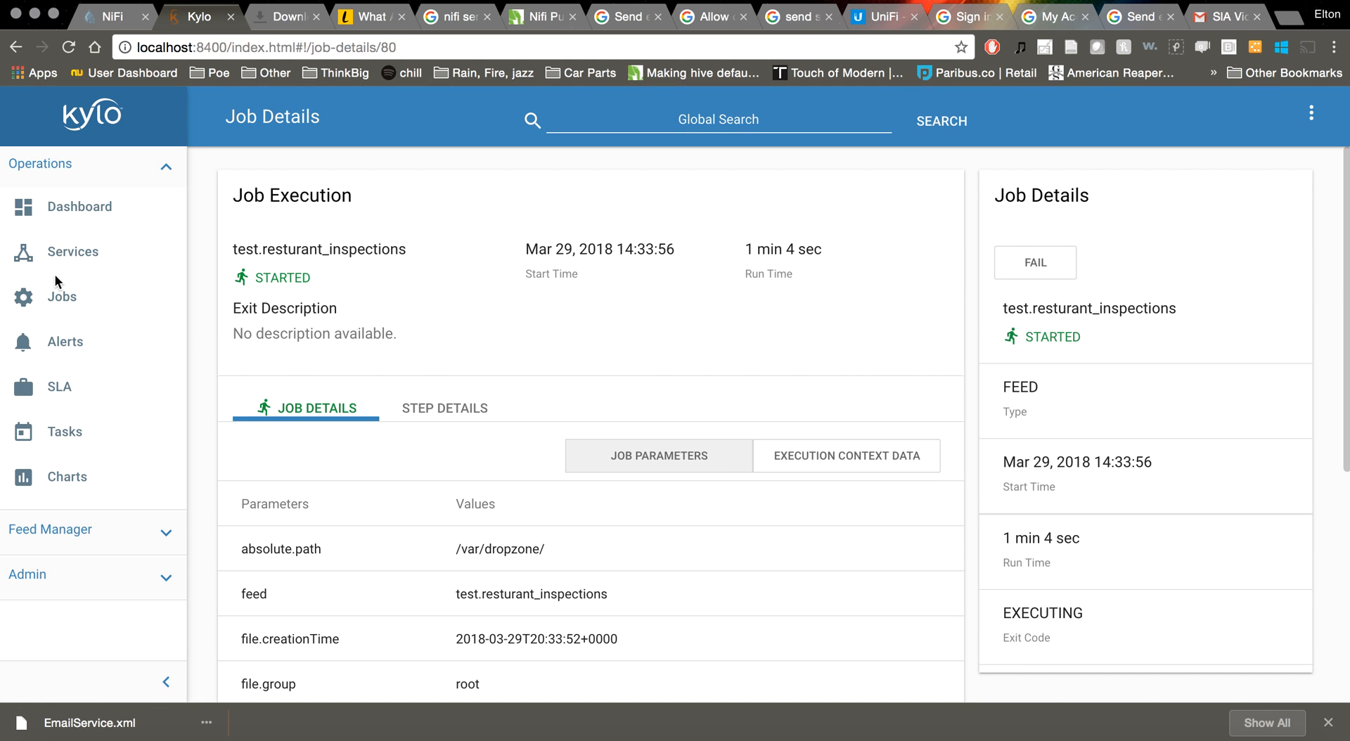
# Reload the RUNNING jobs list and open the older started job's step details
pyautogui.click(64, 295)
pyautogui.click(358, 262)
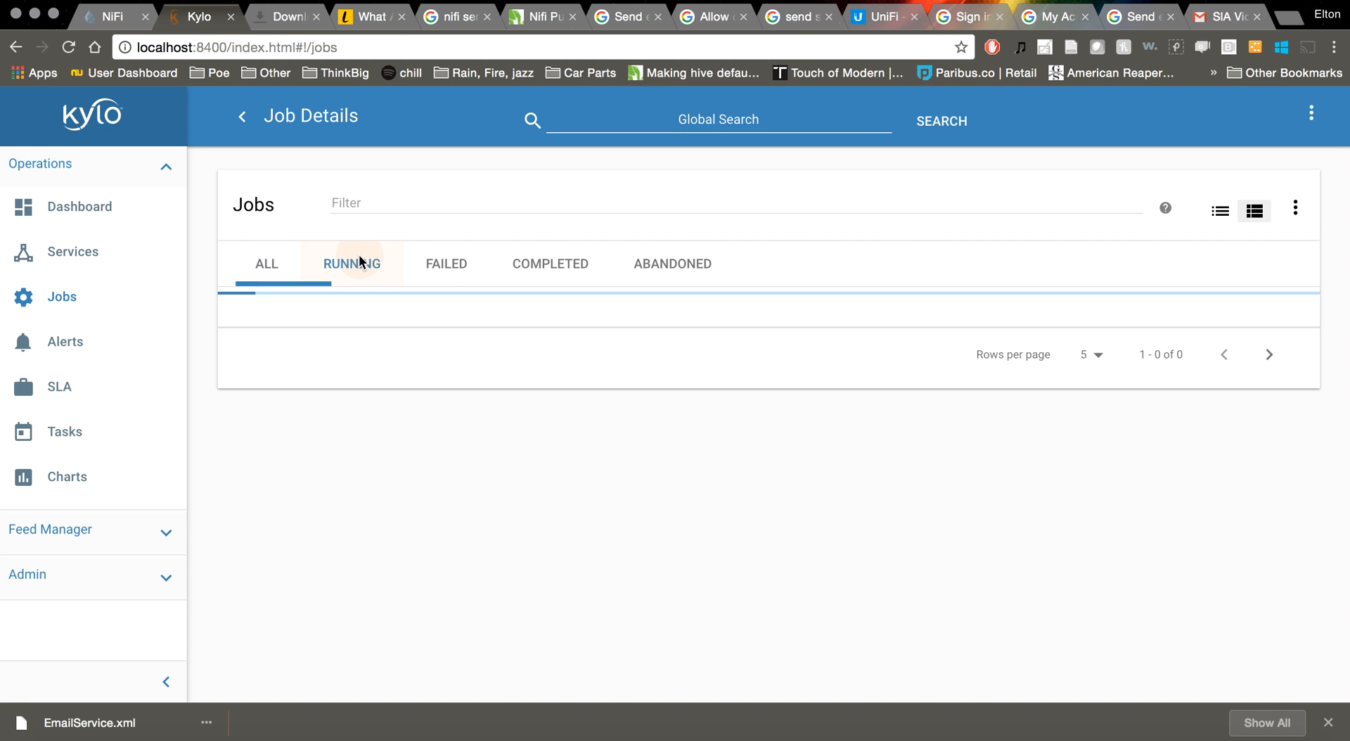
pyautogui.rightClick(450, 547)
pyautogui.click(499, 543)
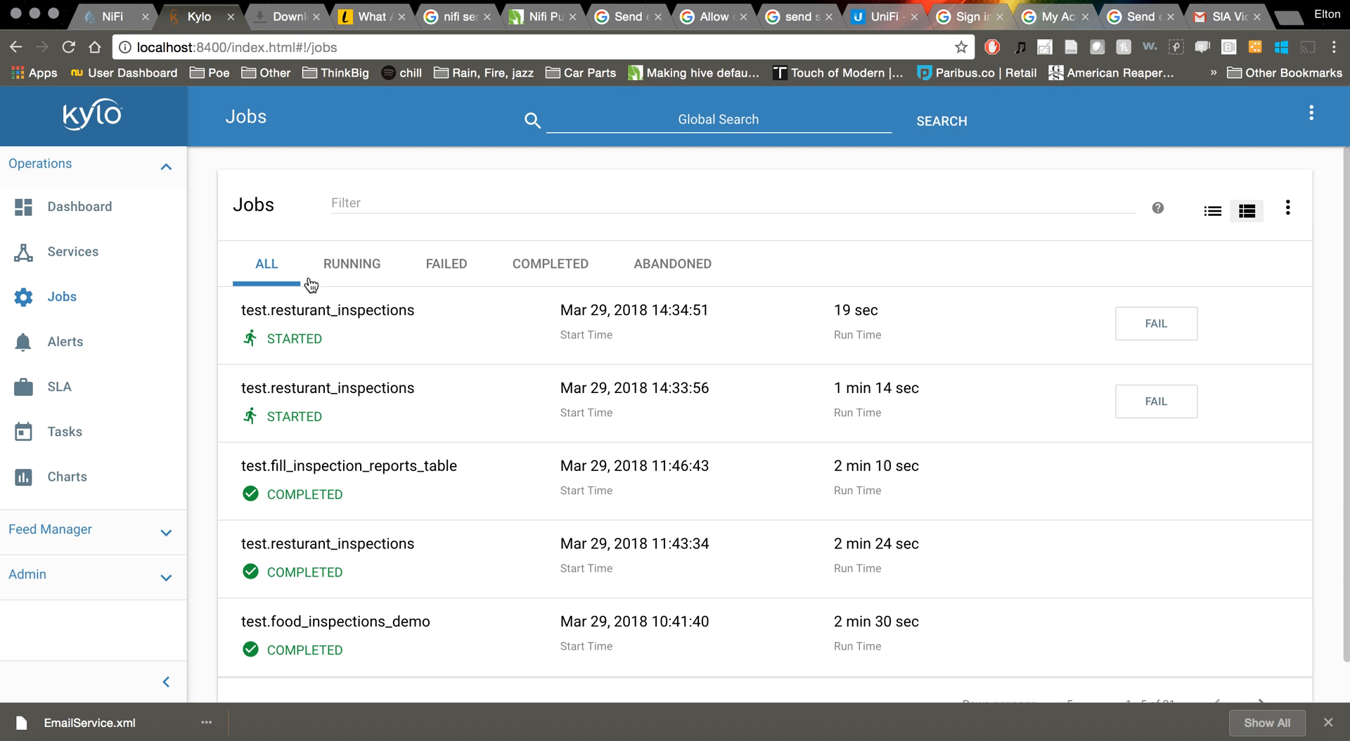
pyautogui.click(354, 265)
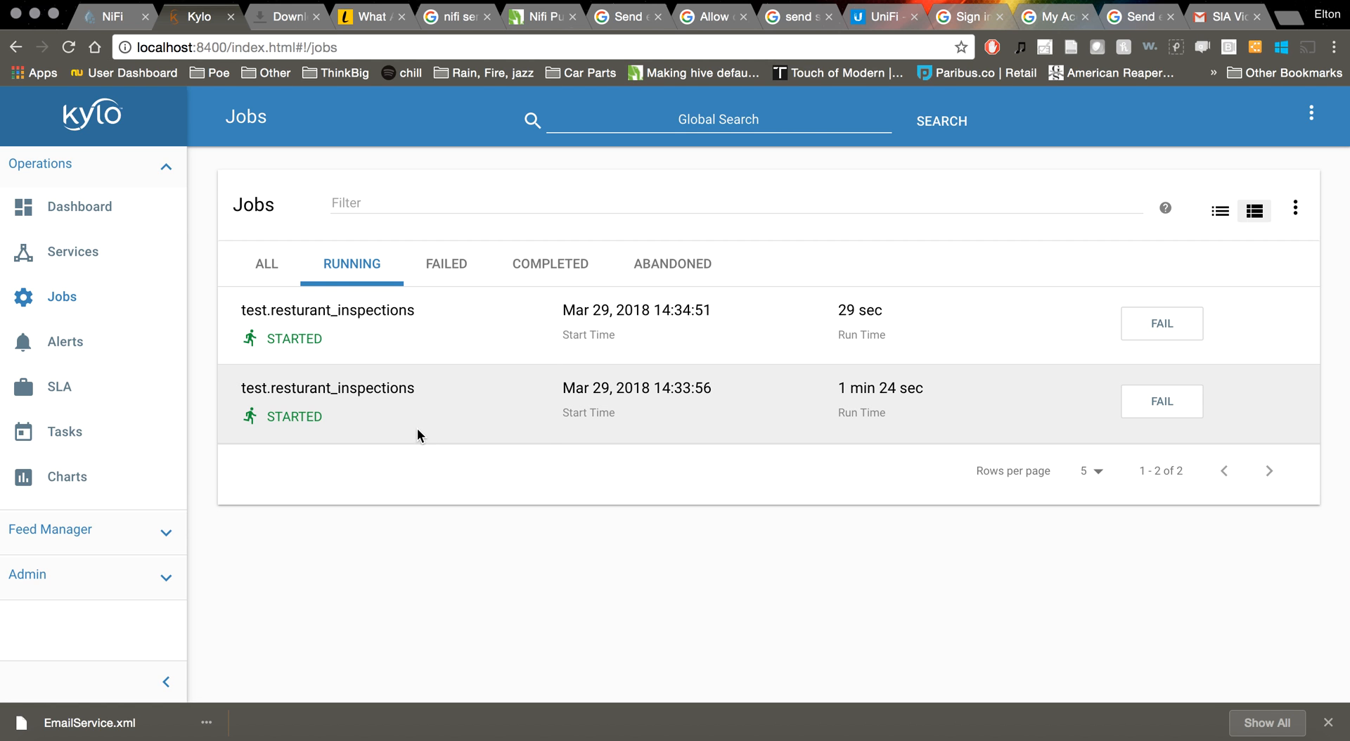
pyautogui.click(416, 428)
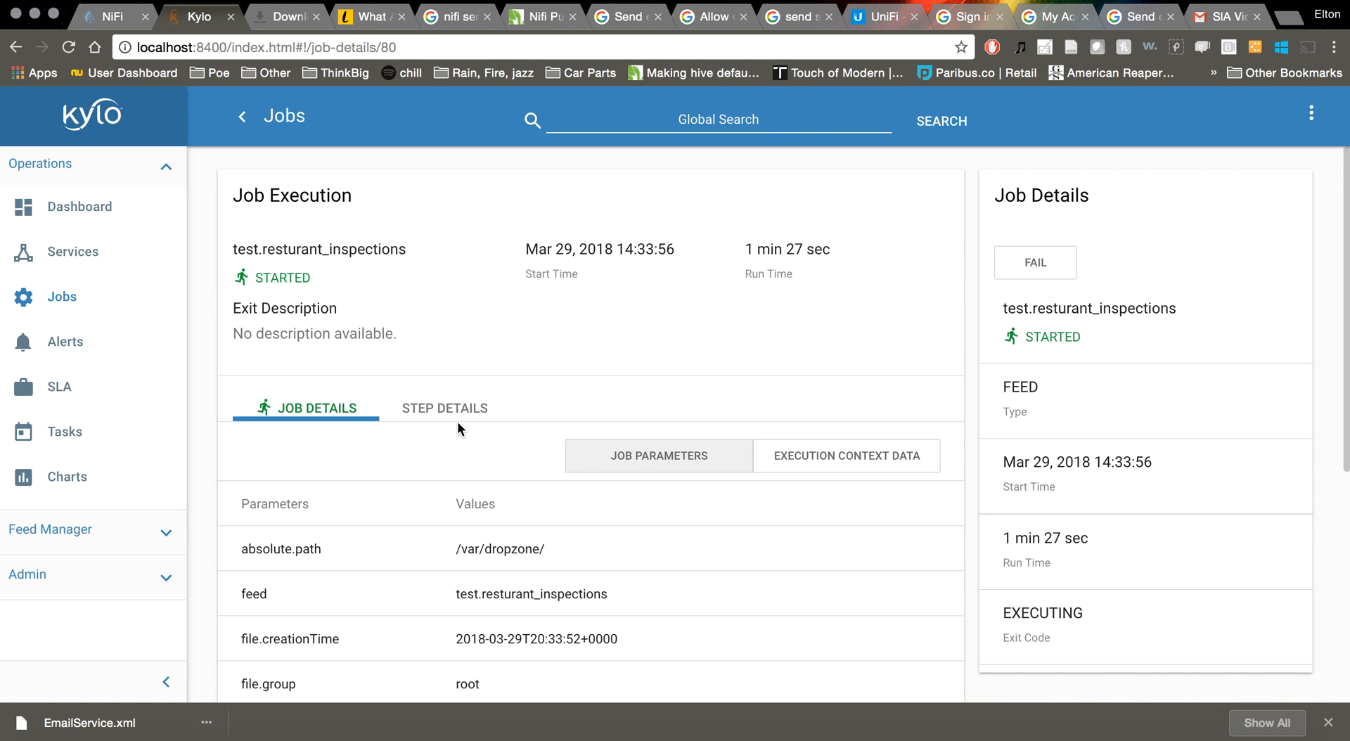
pyautogui.click(458, 415)
pyautogui.scroll(-10, 487, 486)
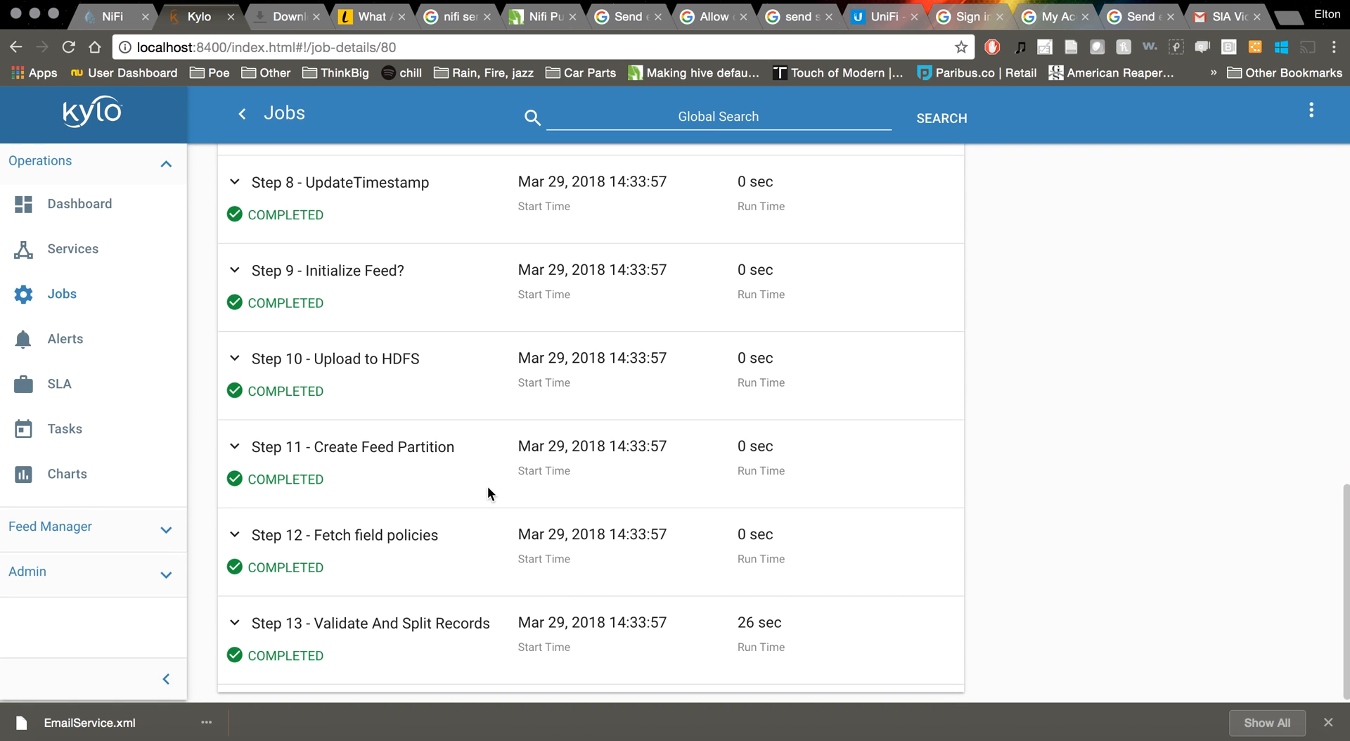
pyautogui.scroll(3, 487, 487)
pyautogui.scroll(8, 488, 492)
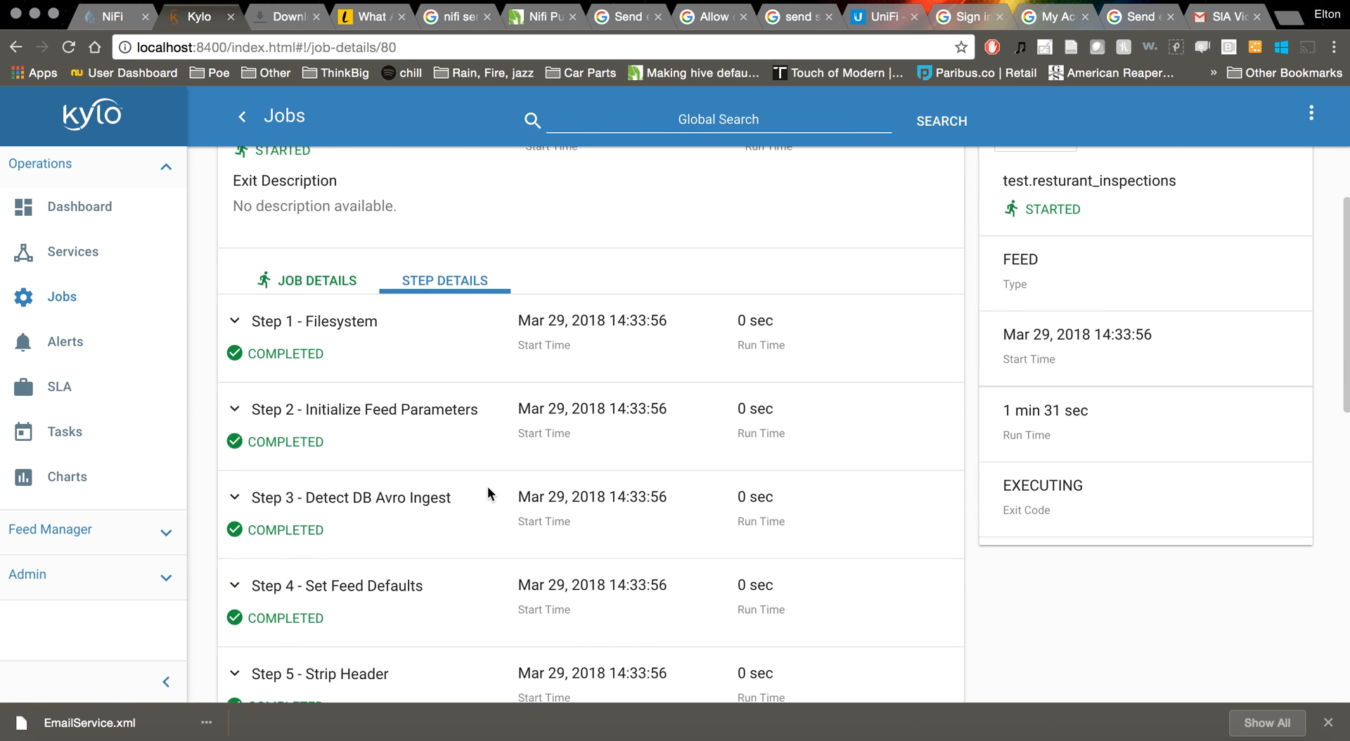
# Check the job's parameters and steps again, then return to Jobs and switch to NiFi
pyautogui.click(350, 416)
pyautogui.scroll(-6, 517, 487)
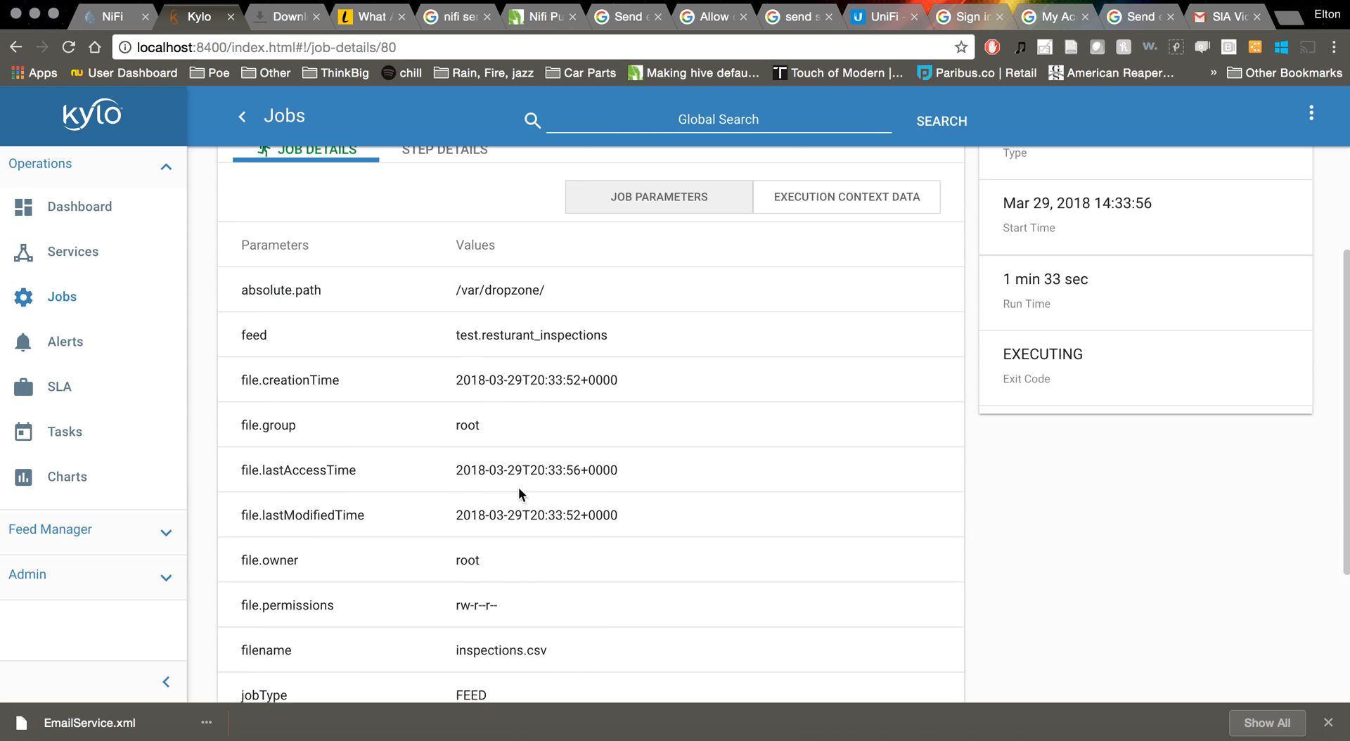
pyautogui.scroll(5, 518, 486)
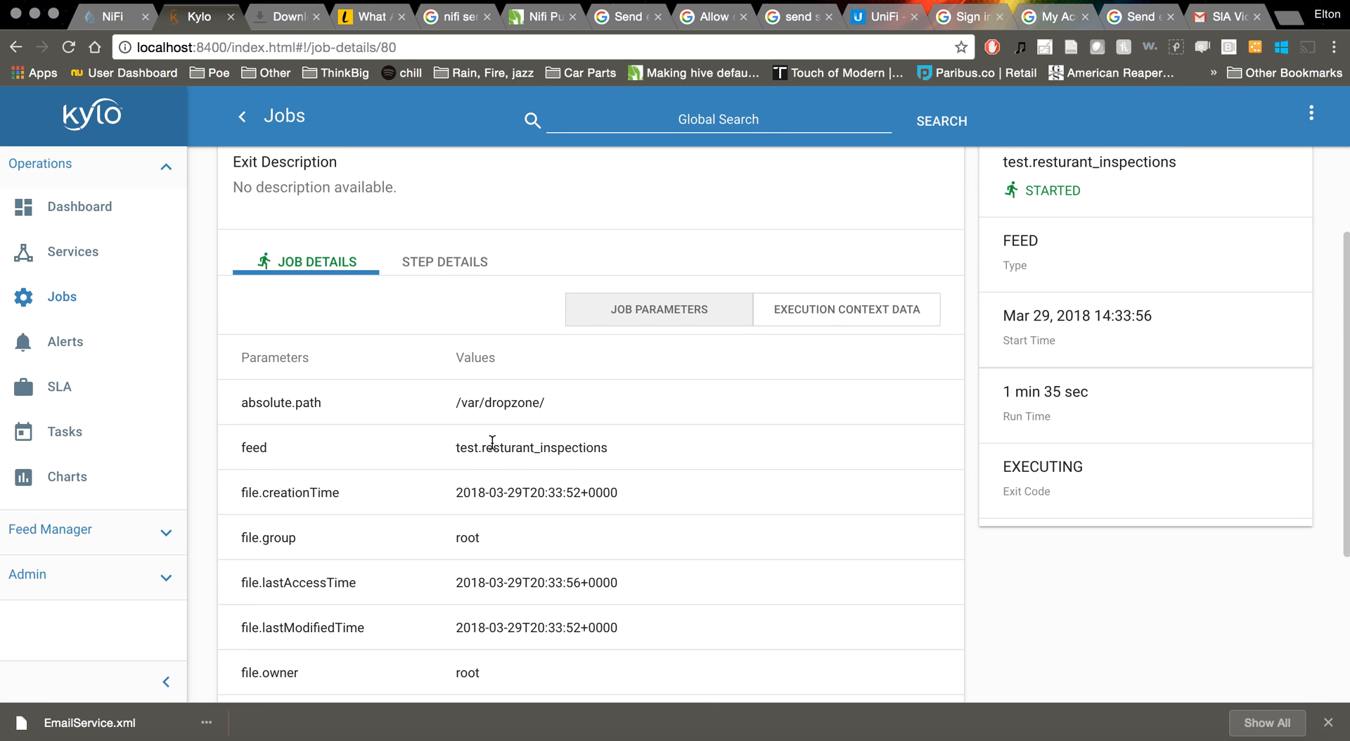
pyautogui.click(459, 276)
pyautogui.scroll(-9, 589, 464)
pyautogui.scroll(-3, 589, 462)
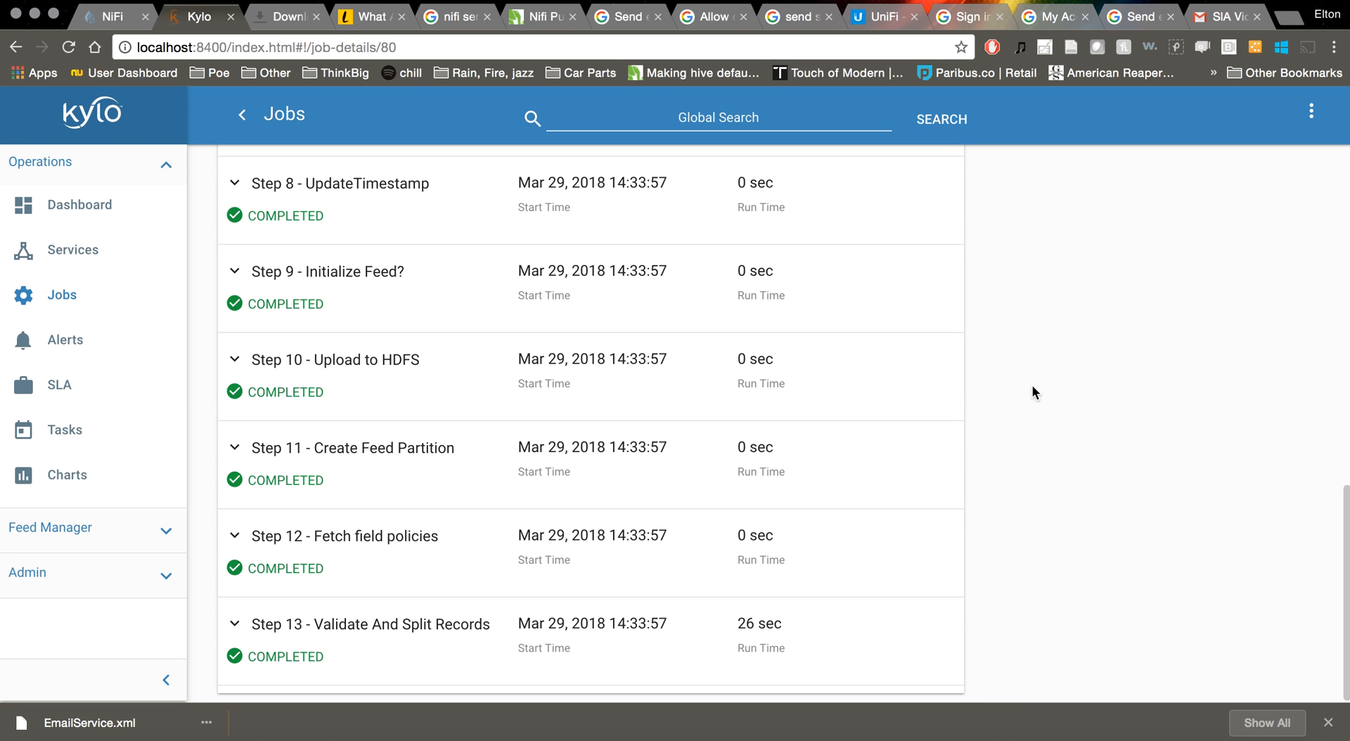
pyautogui.scroll(12, 1032, 385)
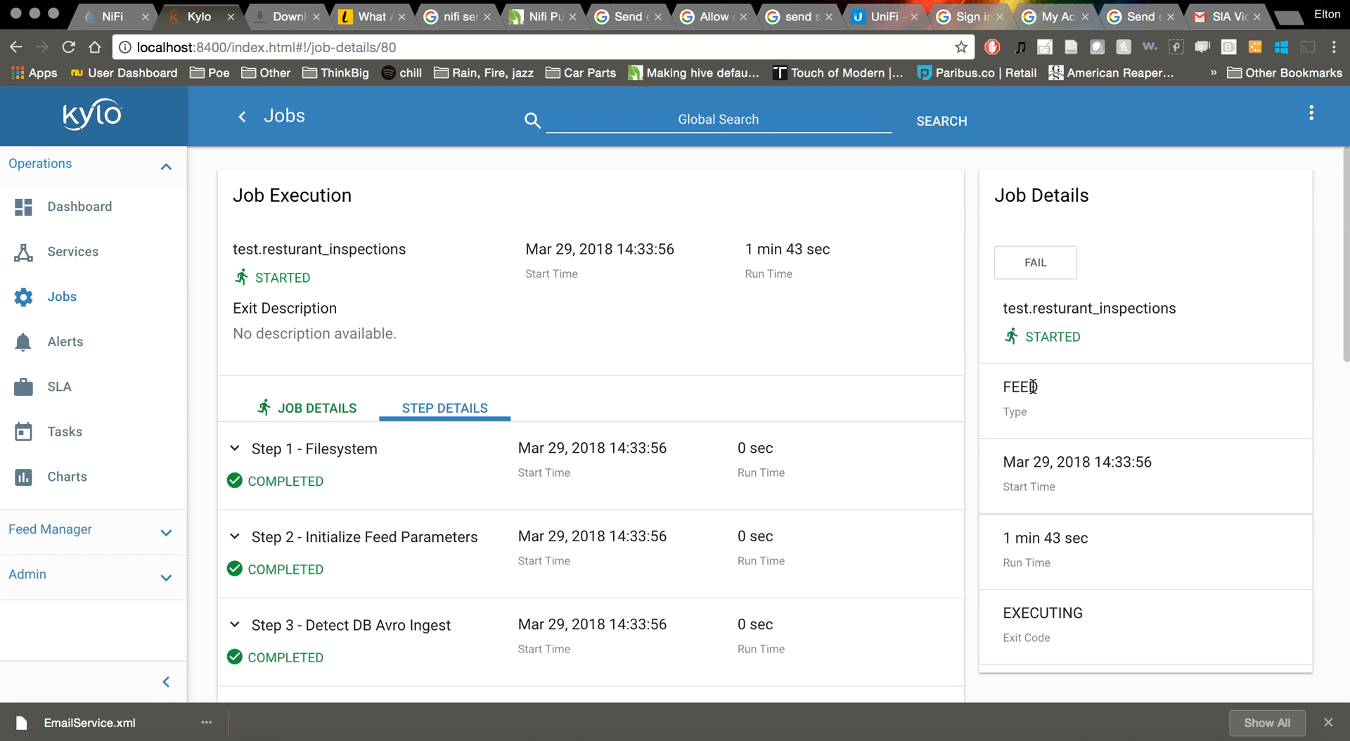
pyautogui.click(42, 295)
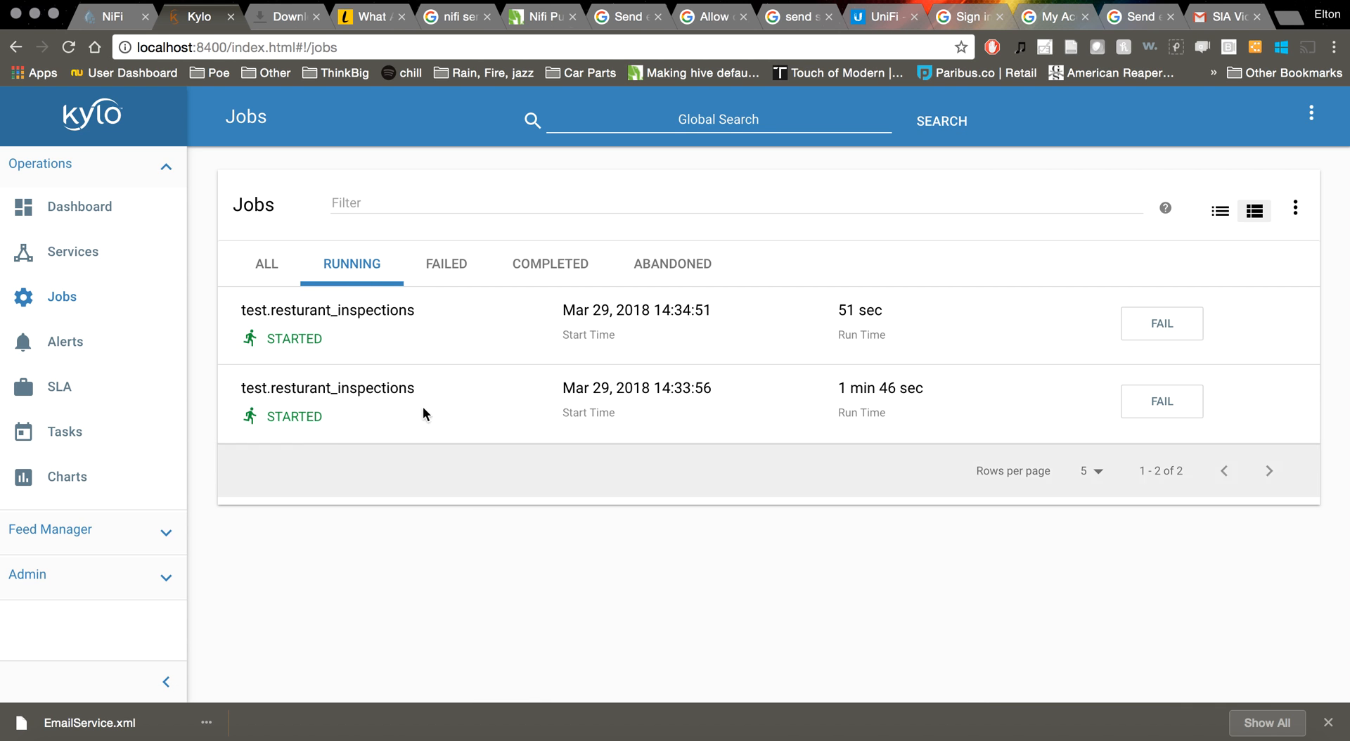
pyautogui.click(111, 17)
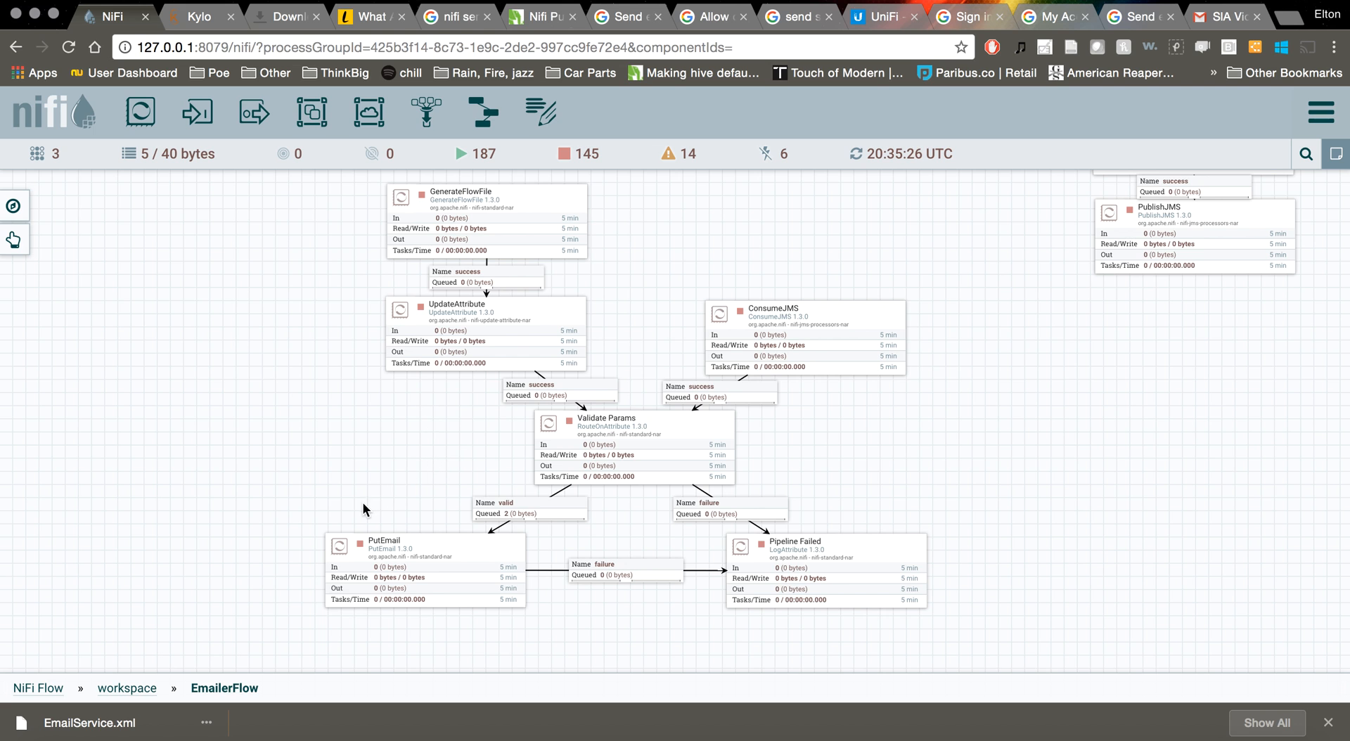
# Navigate from the root NiFi Flow into reusable_templates > standard-ingest and pan to Merge Table
pyautogui.click(59, 690)
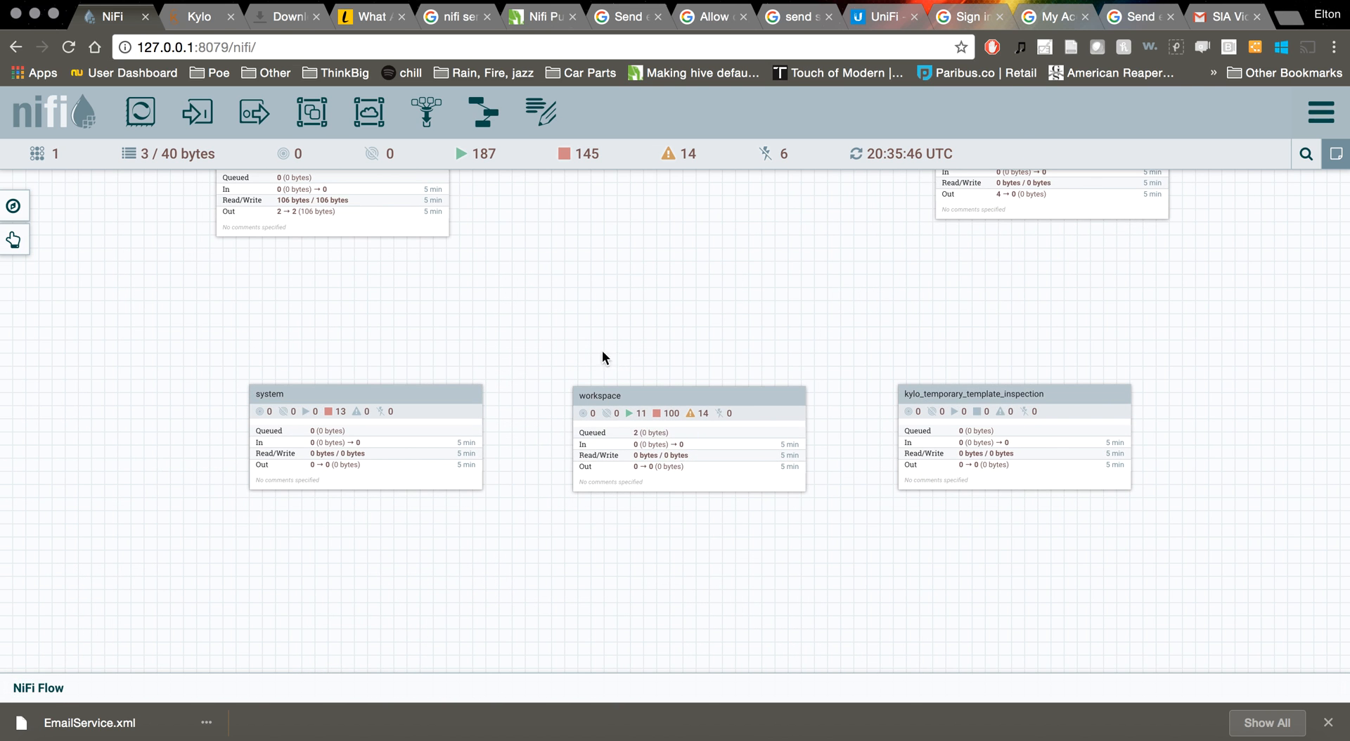
pyautogui.doubleClick(630, 305)
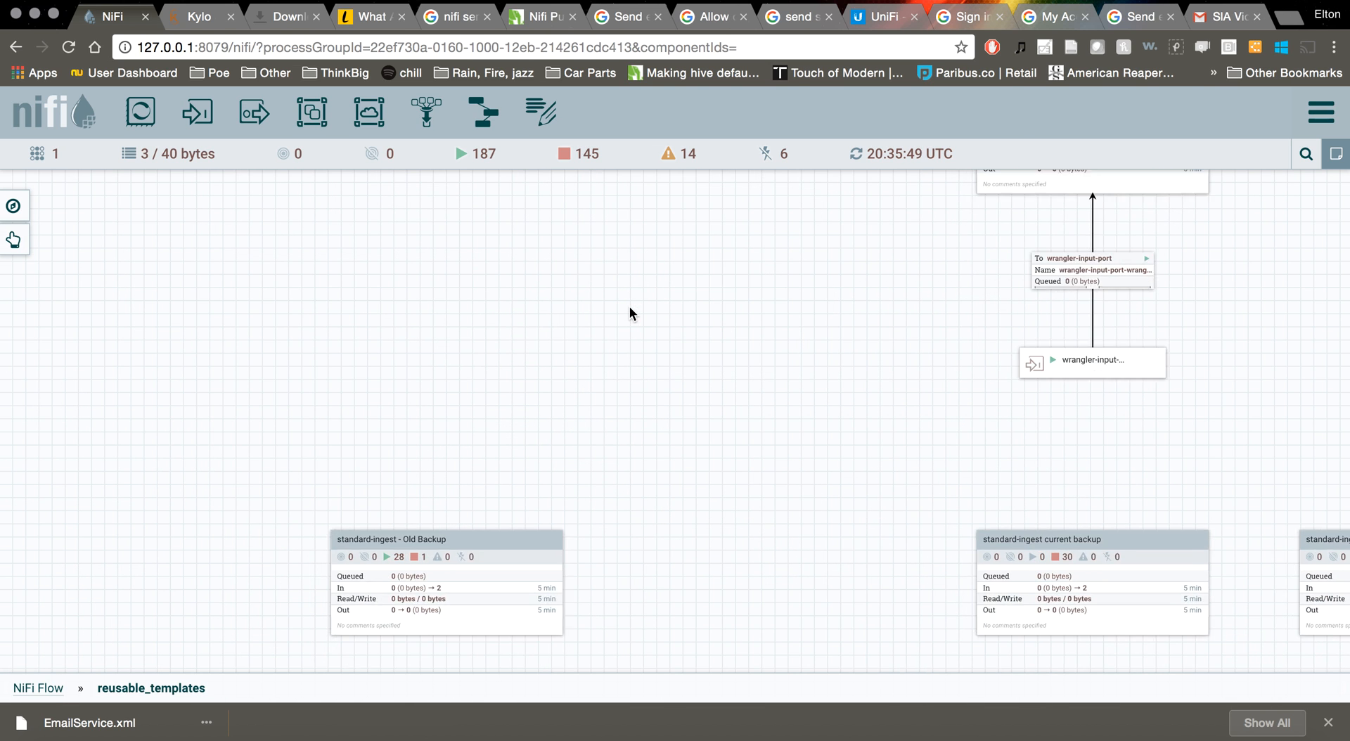
pyautogui.moveTo(881, 419); pyautogui.dragTo(862, 586)
pyautogui.moveTo(804, 479); pyautogui.dragTo(804, 739)
pyautogui.doubleClick(631, 337)
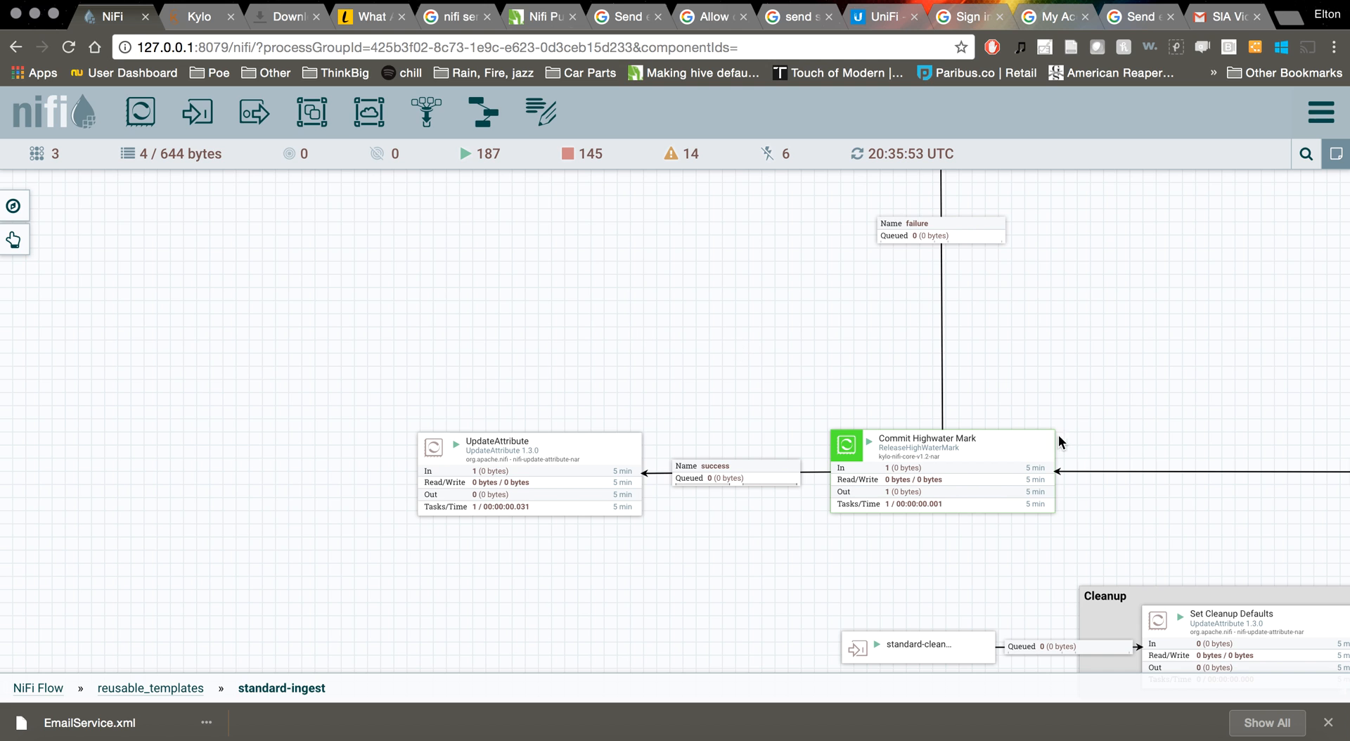
pyautogui.moveTo(1151, 394); pyautogui.dragTo(492, 394)
pyautogui.moveTo(1025, 384); pyautogui.dragTo(476, 384)
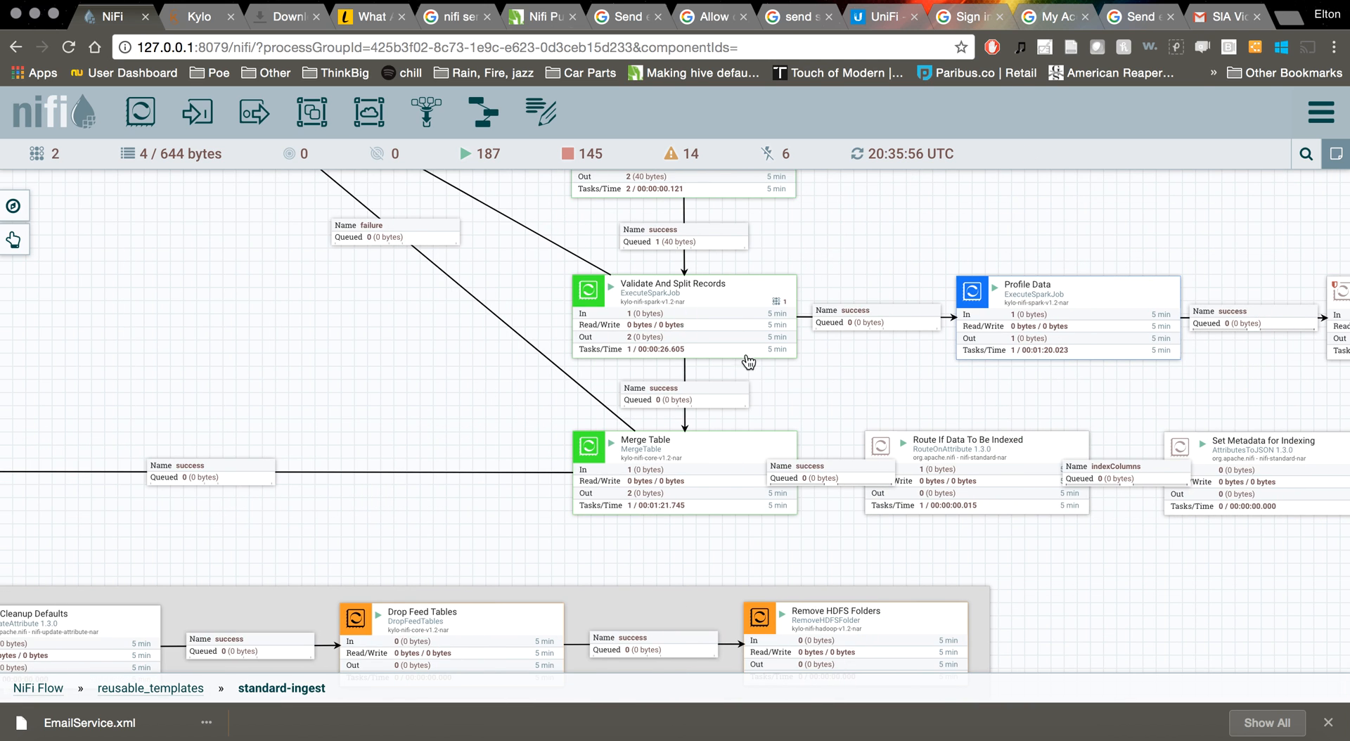
pyautogui.moveTo(844, 380); pyautogui.dragTo(806, 406)
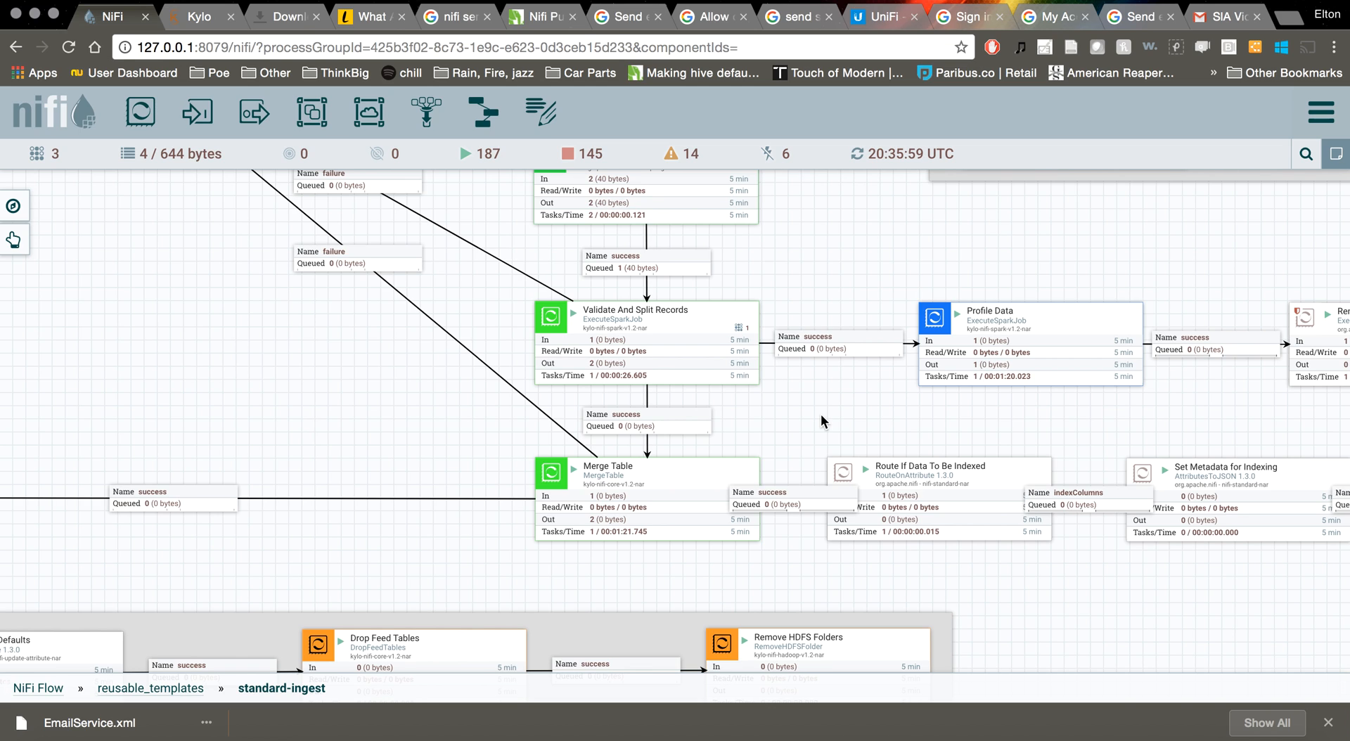
# Refresh the standard-ingest flow statistics, checking Kylo's jobs in between
pyautogui.rightClick(821, 415)
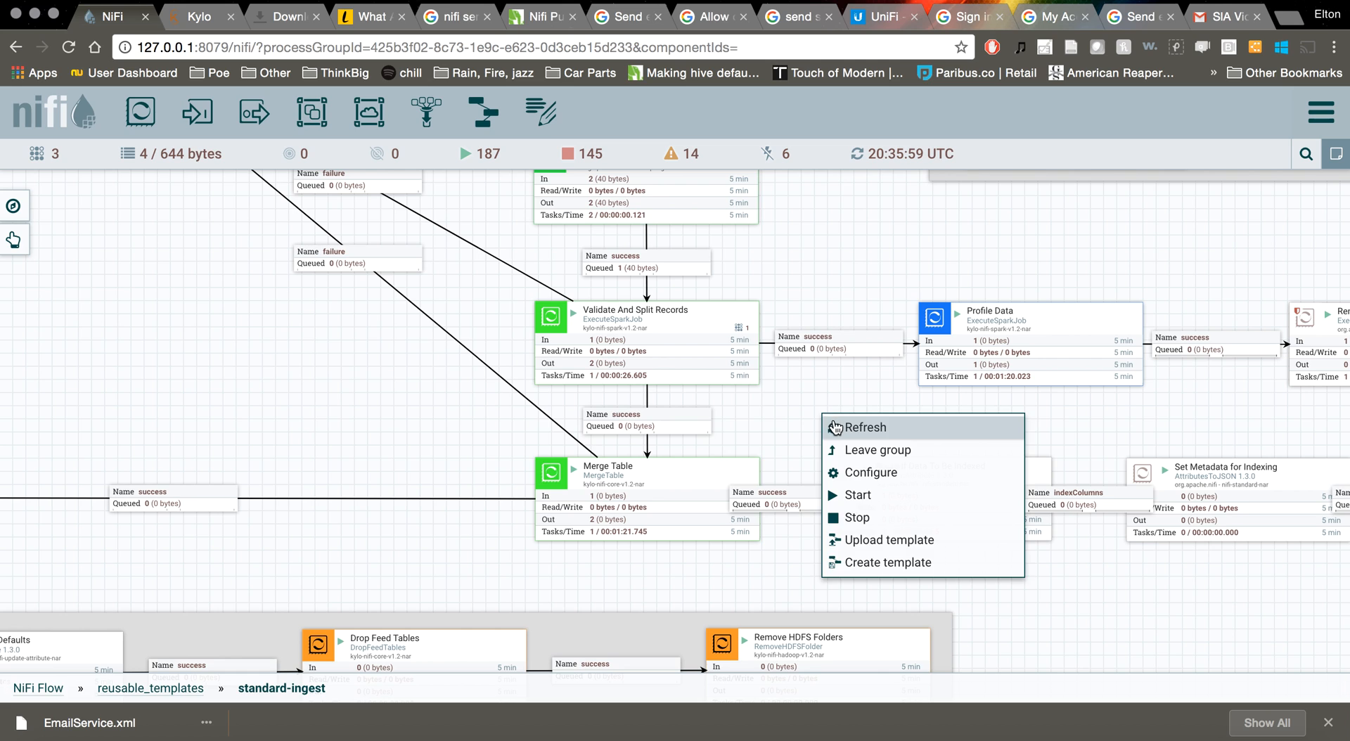
pyautogui.click(834, 426)
pyautogui.click(199, 16)
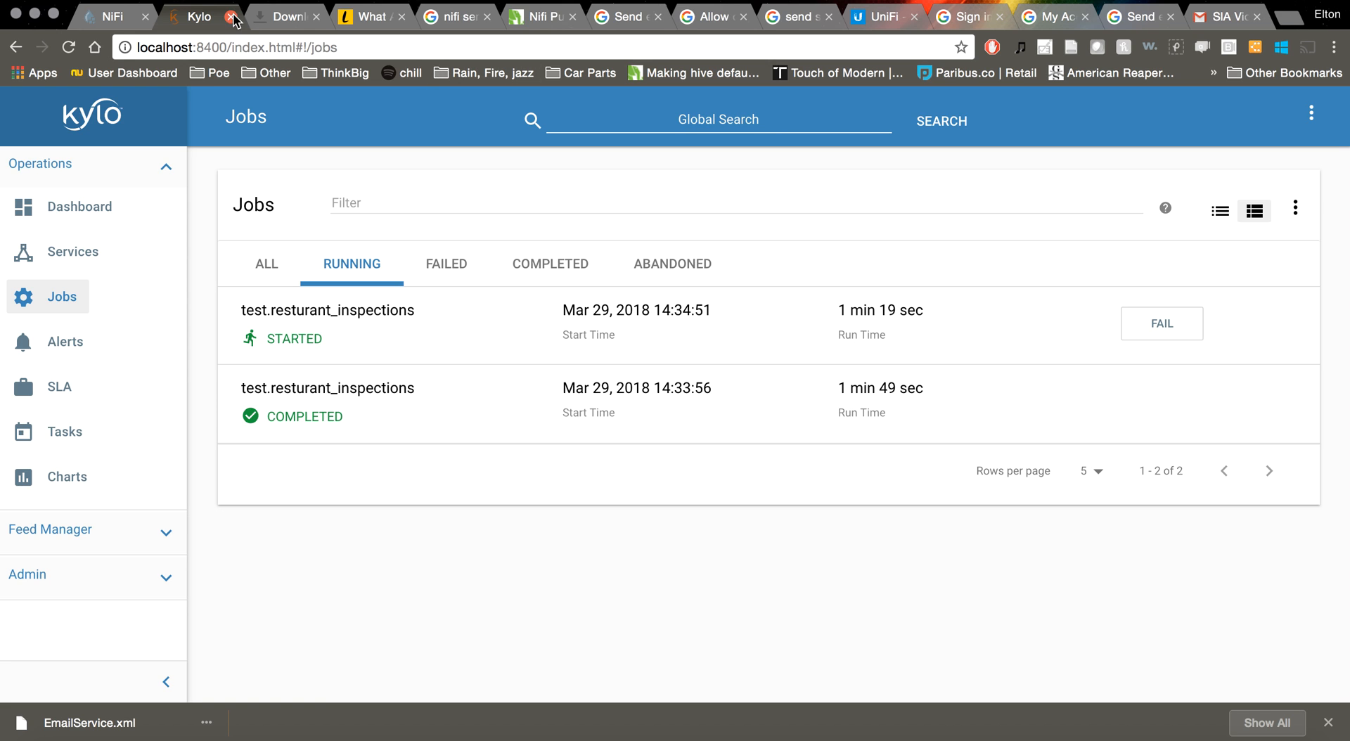
pyautogui.click(125, 23)
pyautogui.rightClick(818, 273)
pyautogui.click(845, 286)
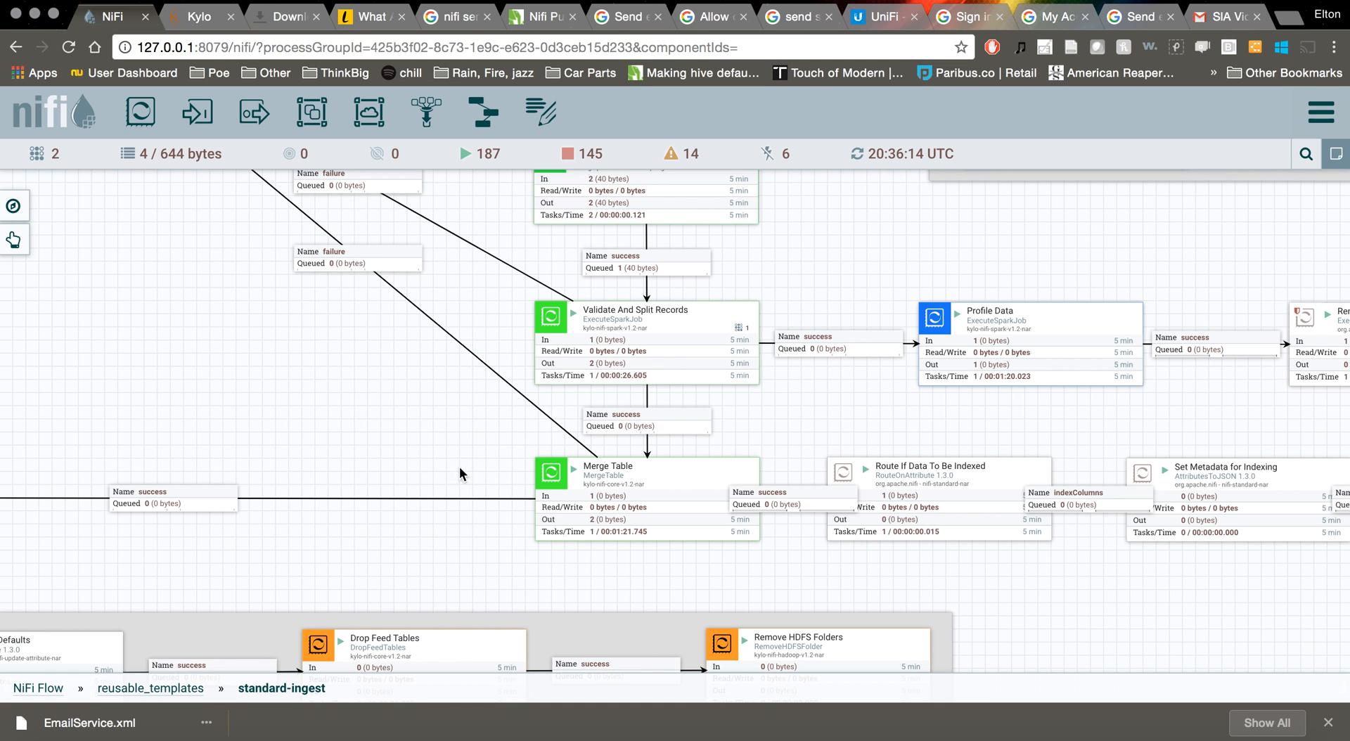
# Stop the Commit Highwater Mark processor and refresh to confirm it stopped
pyautogui.hscroll(-10, 373, 454)
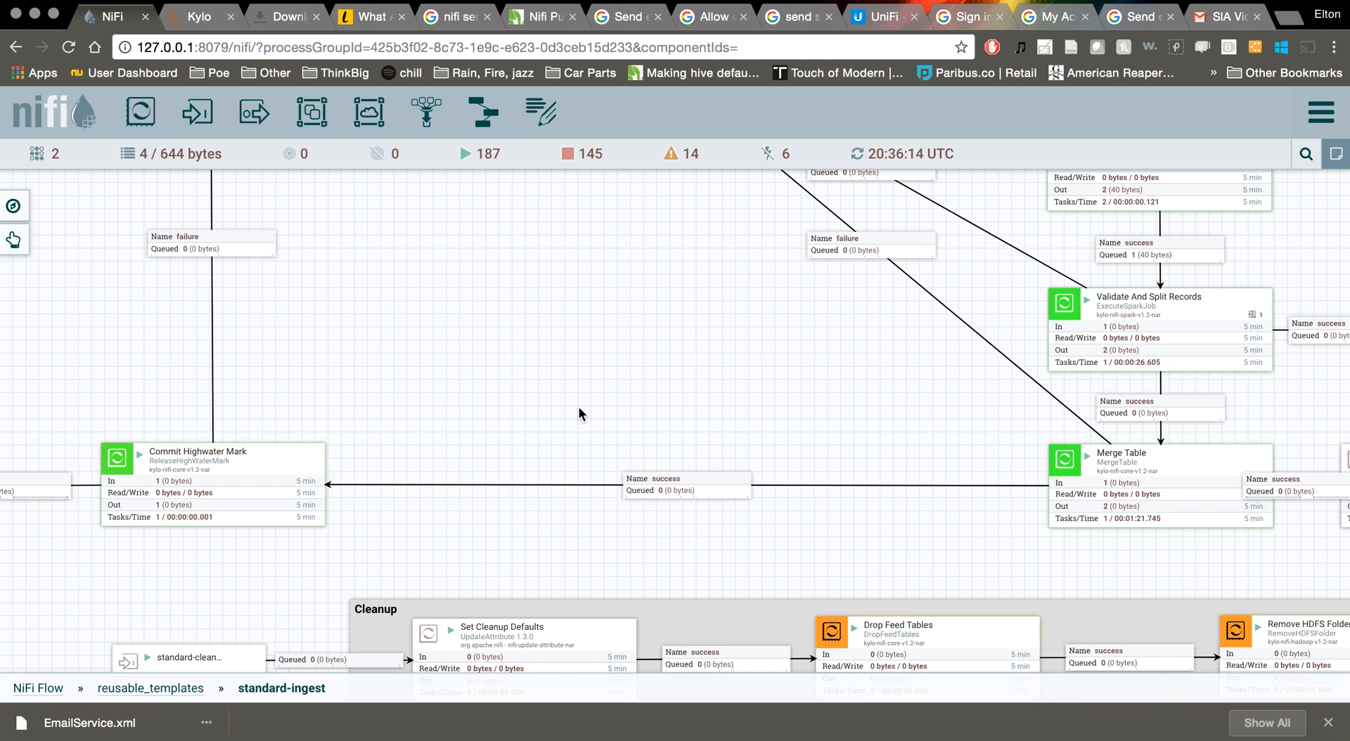
pyautogui.rightClick(239, 444)
pyautogui.click(264, 484)
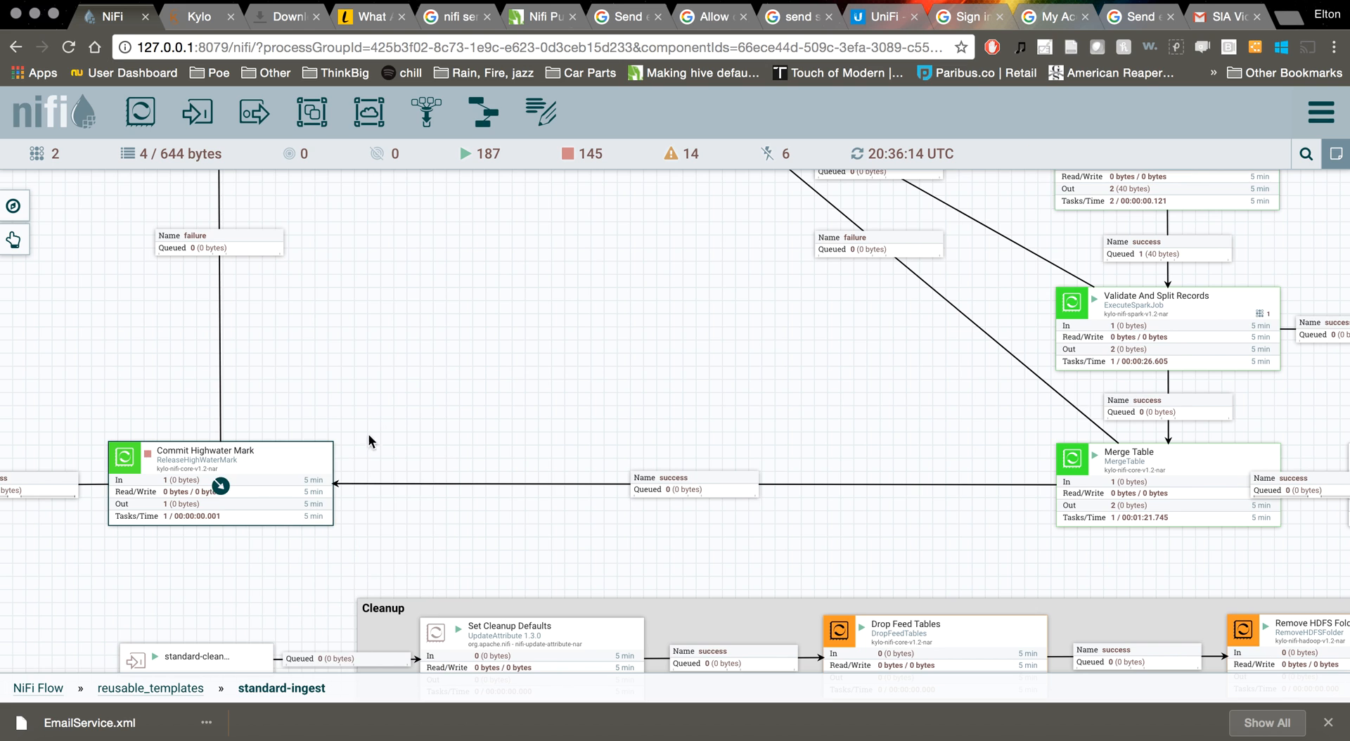
pyautogui.rightClick(407, 424)
pyautogui.click(426, 432)
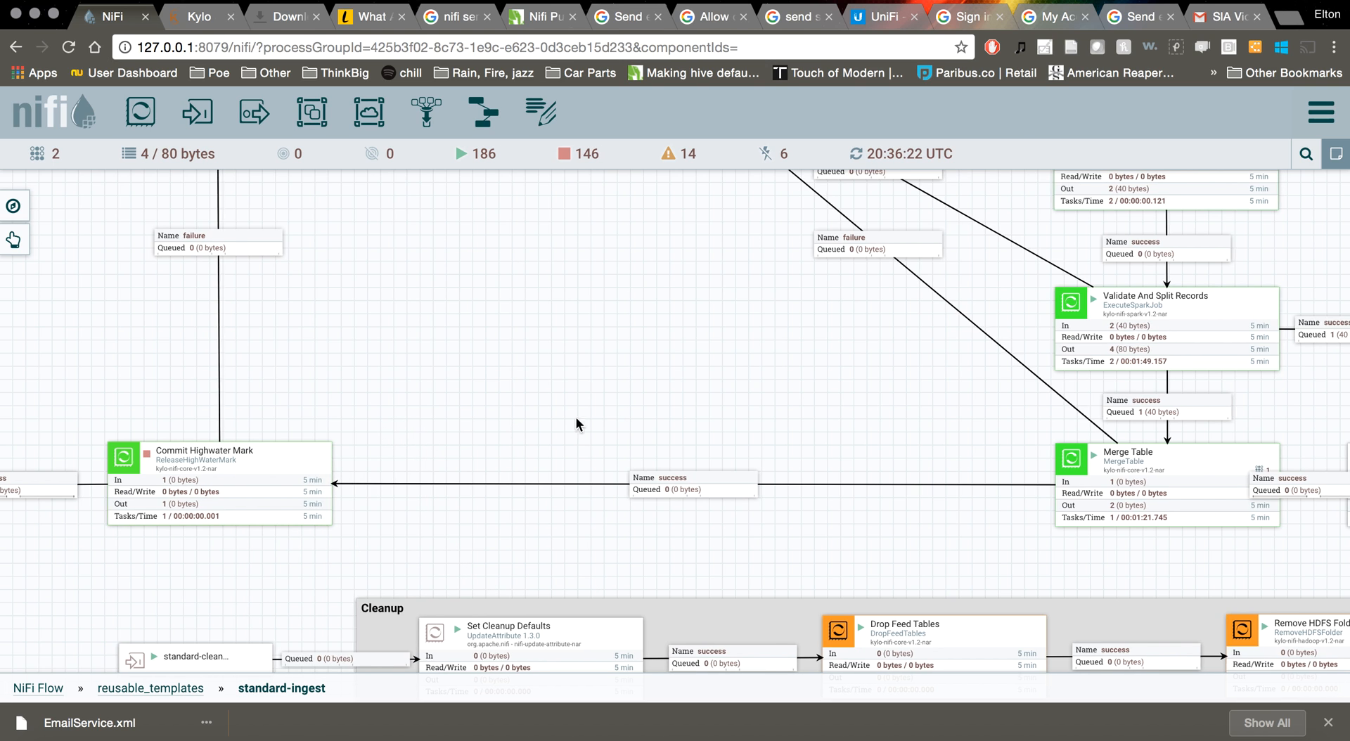
# Bring Profile Data into view and refresh the flow statistics repeatedly
pyautogui.moveTo(576, 417); pyautogui.dragTo(400, 407)
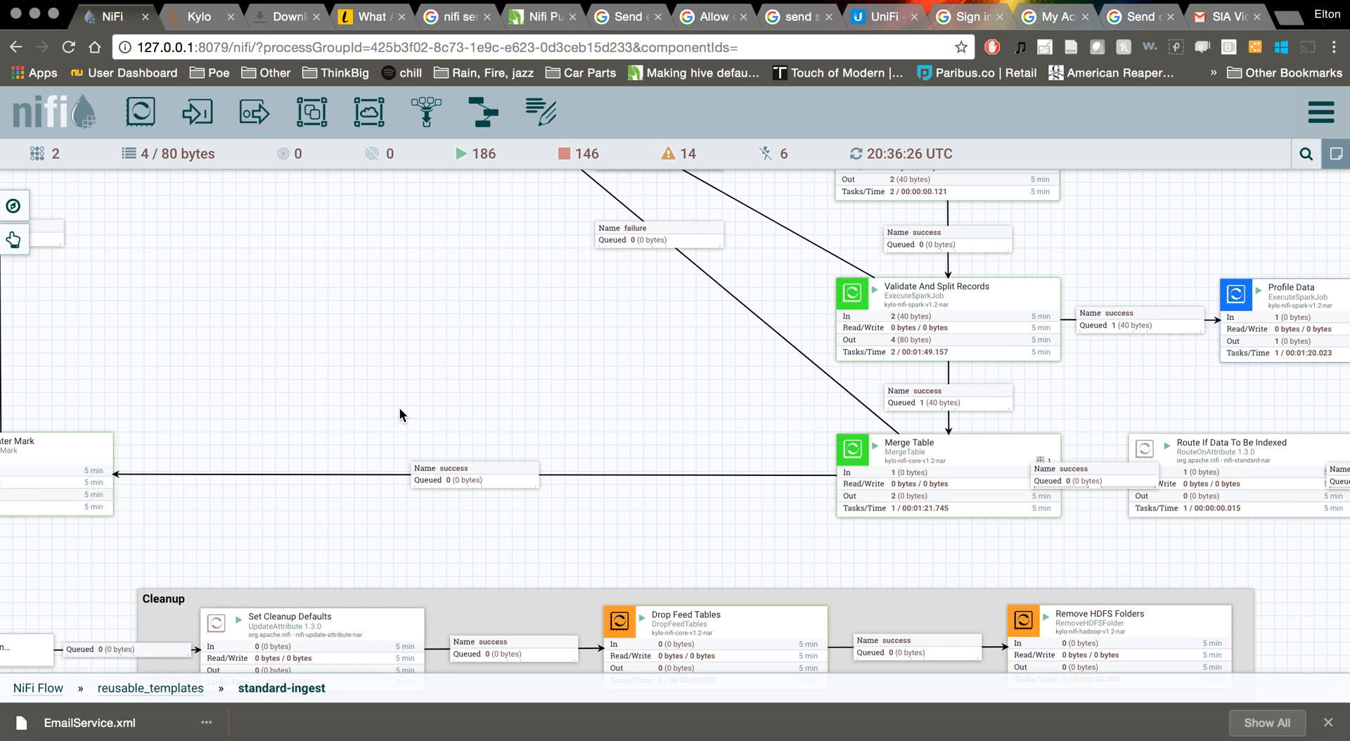
pyautogui.rightClick(399, 407)
pyautogui.click(420, 416)
pyautogui.rightClick(564, 380)
pyautogui.click(588, 392)
pyautogui.rightClick(588, 393)
pyautogui.click(603, 404)
pyautogui.rightClick(413, 325)
pyautogui.click(429, 337)
# Keep refreshing until Merge Table shows 2 flowfiles out, then centre Merge Table
pyautogui.moveTo(567, 379); pyautogui.dragTo(537, 358)
pyautogui.rightClick(537, 359)
pyautogui.click(556, 369)
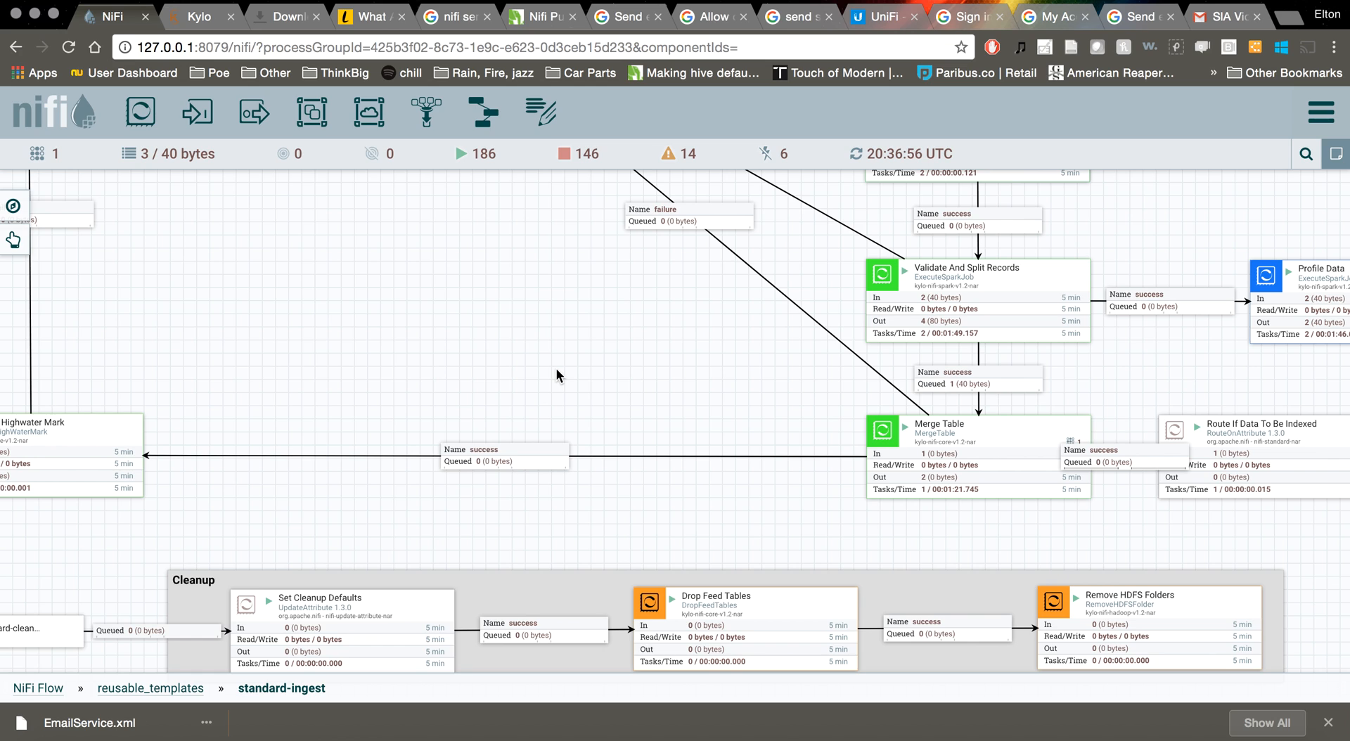
pyautogui.rightClick(556, 375)
pyautogui.click(564, 385)
pyautogui.rightClick(563, 374)
pyautogui.click(573, 385)
pyautogui.rightClick(573, 385)
pyautogui.click(589, 398)
pyautogui.rightClick(526, 350)
pyautogui.click(547, 361)
pyautogui.moveTo(1126, 422); pyautogui.dragTo(961, 414)
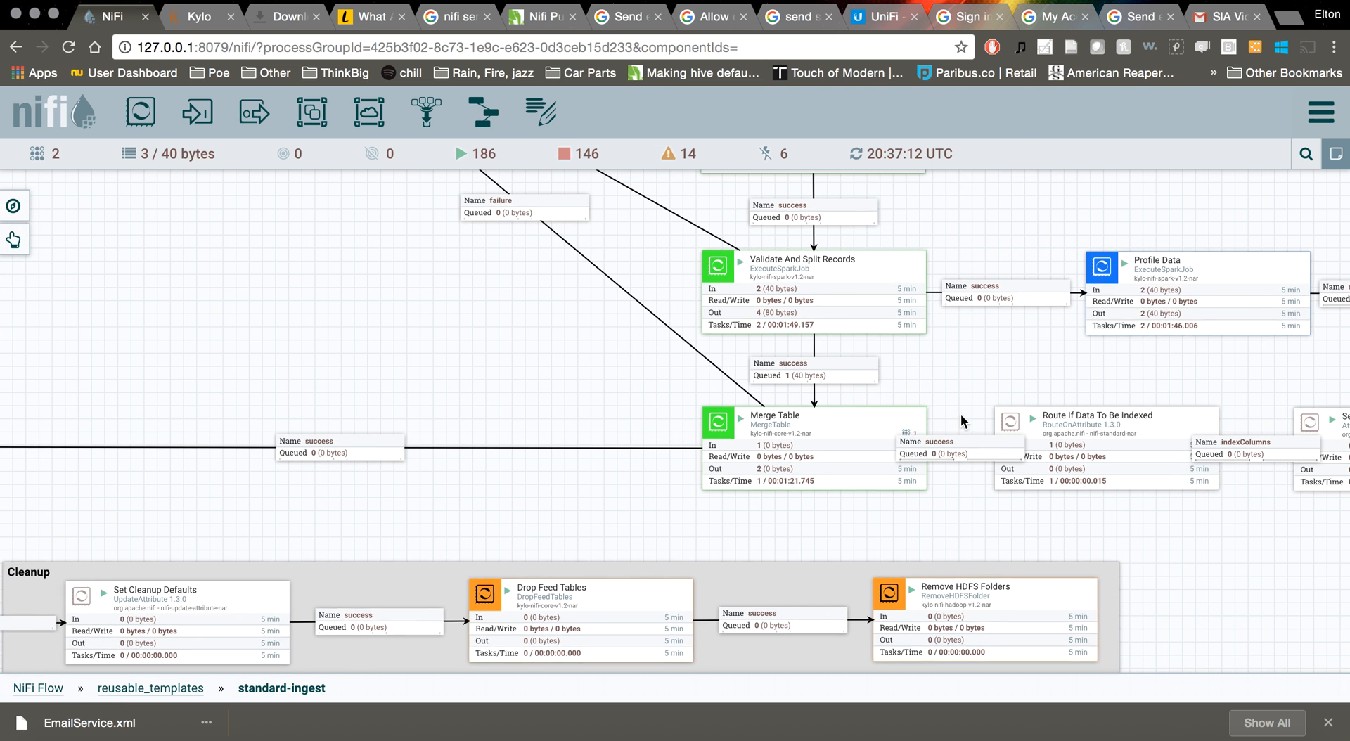
# Nudge the Route If Data To Be Indexed processor and refresh the NiFi flow statistics
pyautogui.scroll(3, 961, 414)
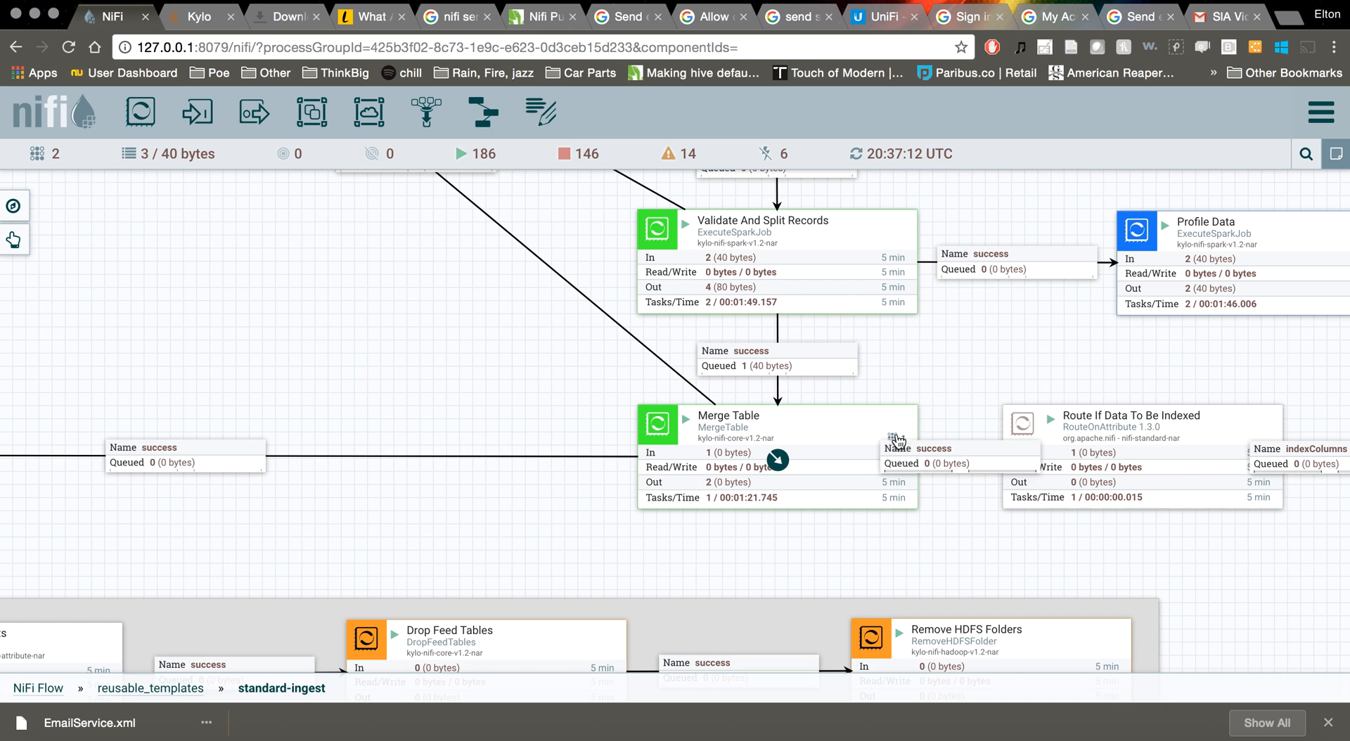
pyautogui.moveTo(1049, 427); pyautogui.dragTo(1062, 447)
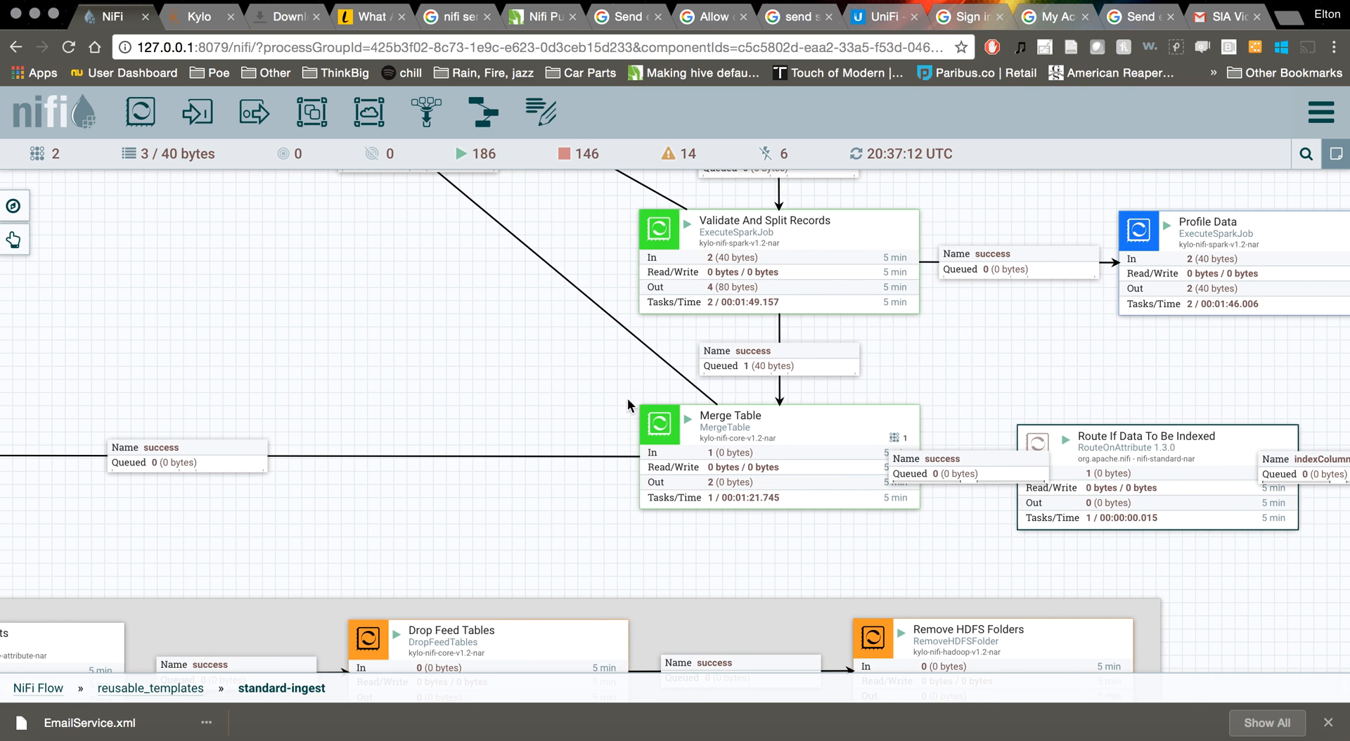
pyautogui.hscroll(-5, 627, 398)
pyautogui.rightClick(627, 365)
pyautogui.click(644, 377)
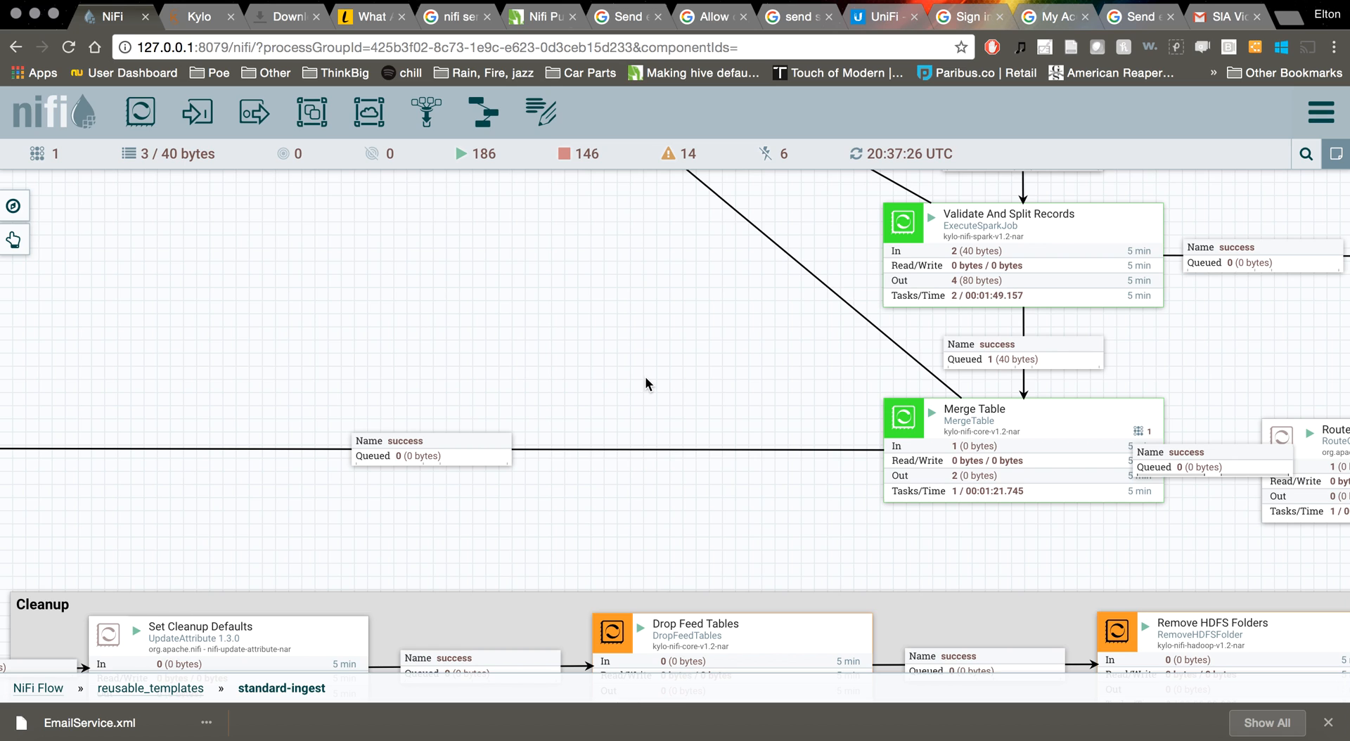
# Keep refreshing the canvas until Merge Table shows both flowfiles in and 4 out (80 bytes)
pyautogui.rightClick(644, 377)
pyautogui.click(652, 386)
pyautogui.rightClick(653, 386)
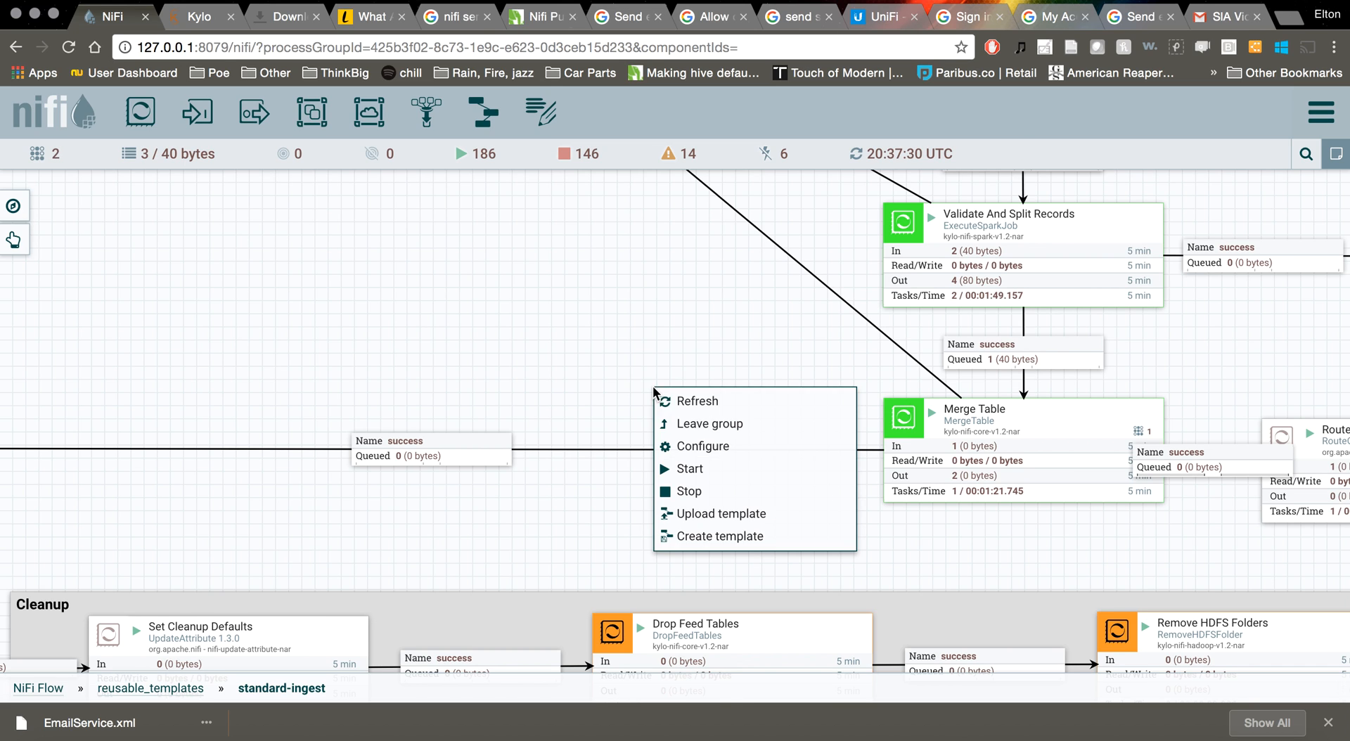
pyautogui.click(669, 396)
pyautogui.rightClick(659, 386)
pyautogui.click(669, 377)
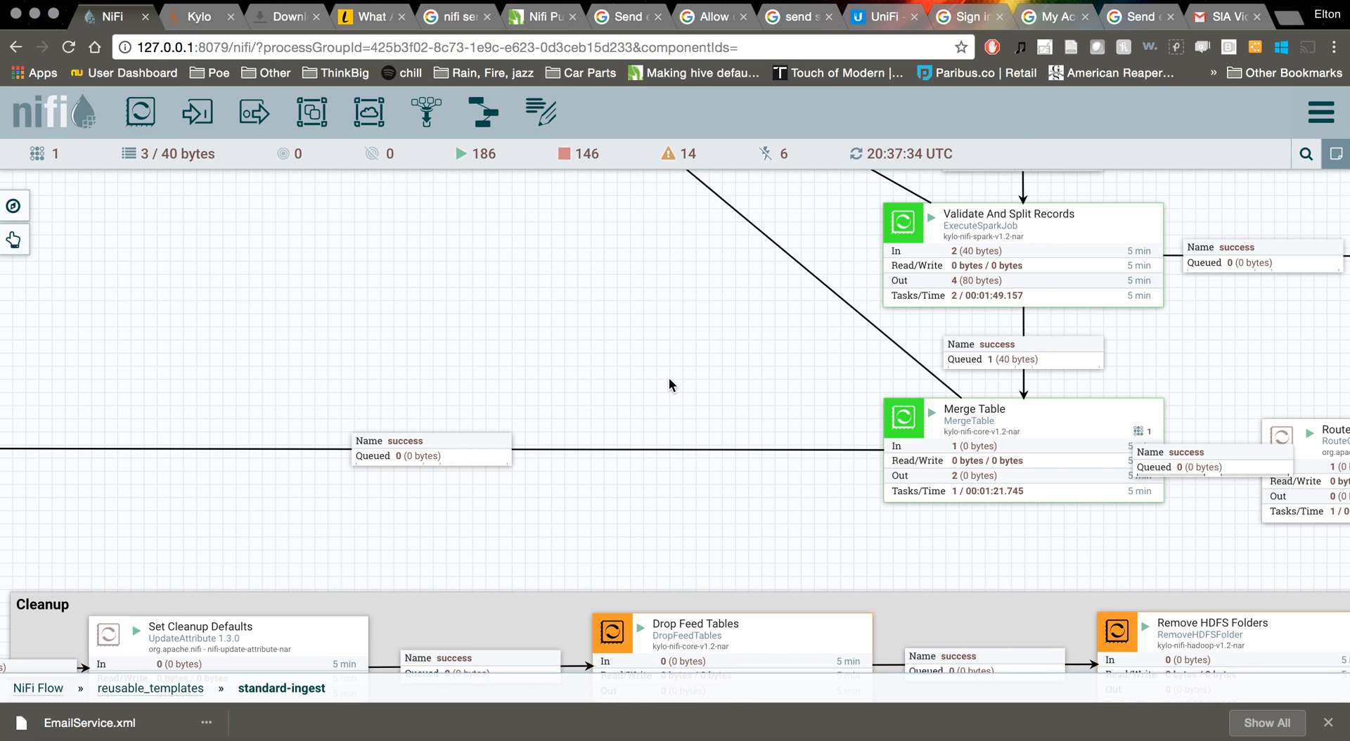
pyautogui.rightClick(669, 377)
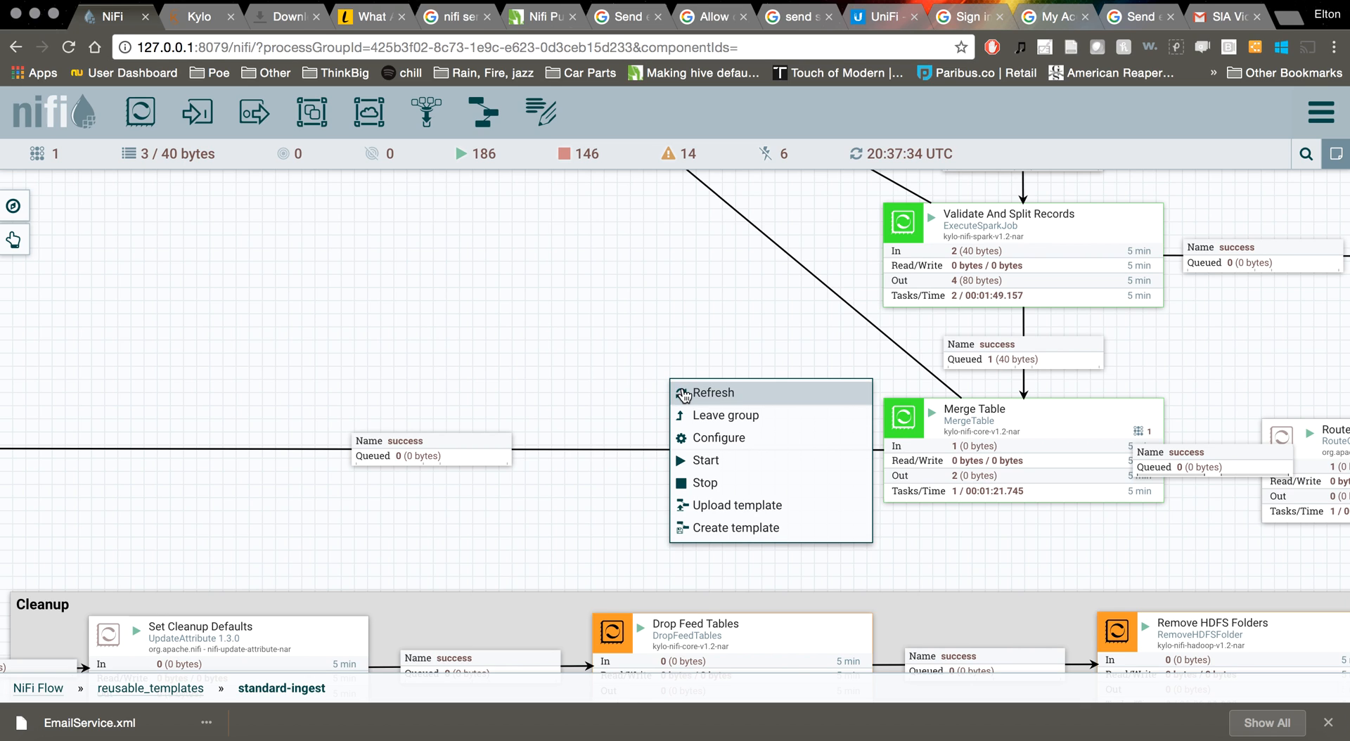
pyautogui.click(681, 387)
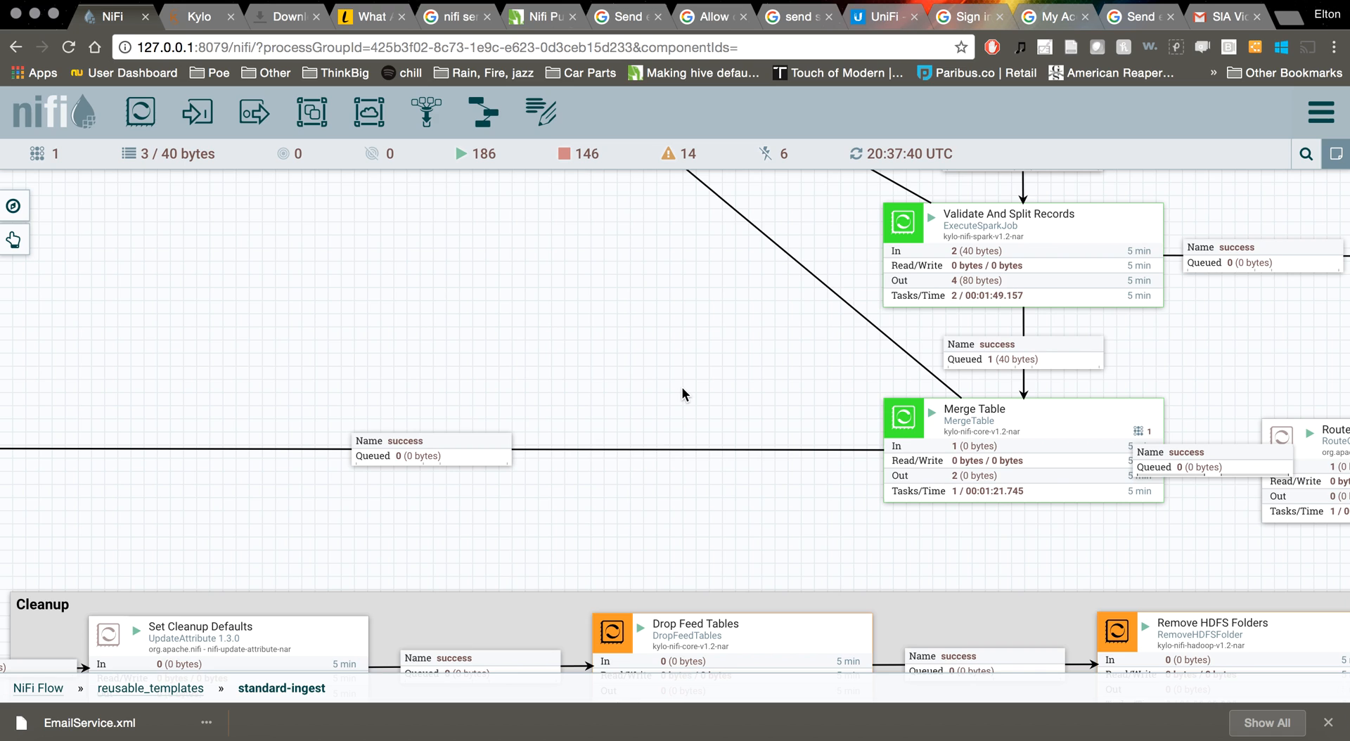
pyautogui.rightClick(681, 386)
pyautogui.click(691, 397)
pyautogui.rightClick(749, 378)
pyautogui.click(776, 397)
pyautogui.rightClick(773, 389)
pyautogui.click(797, 399)
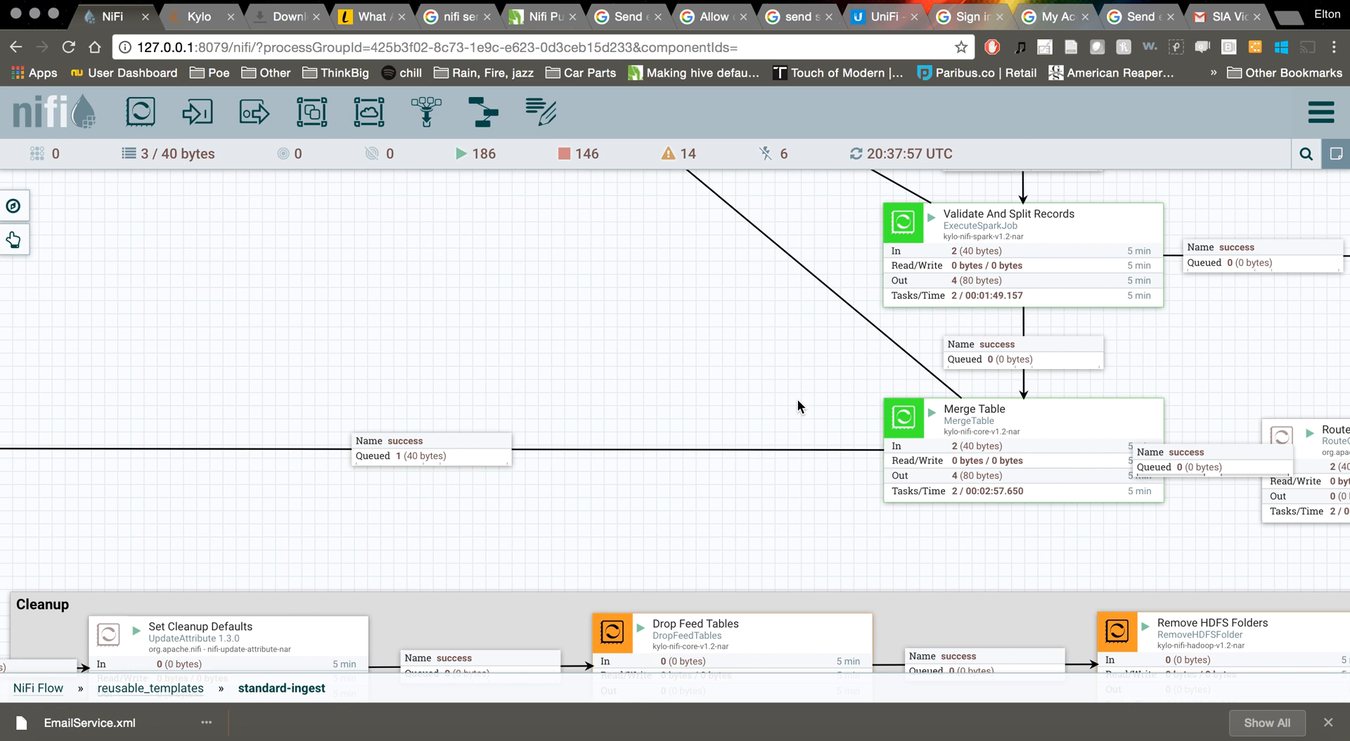
# Empty the single 40-byte flowfile from the success connection feeding Merge Table
pyautogui.click(453, 449)
pyautogui.rightClick(453, 448)
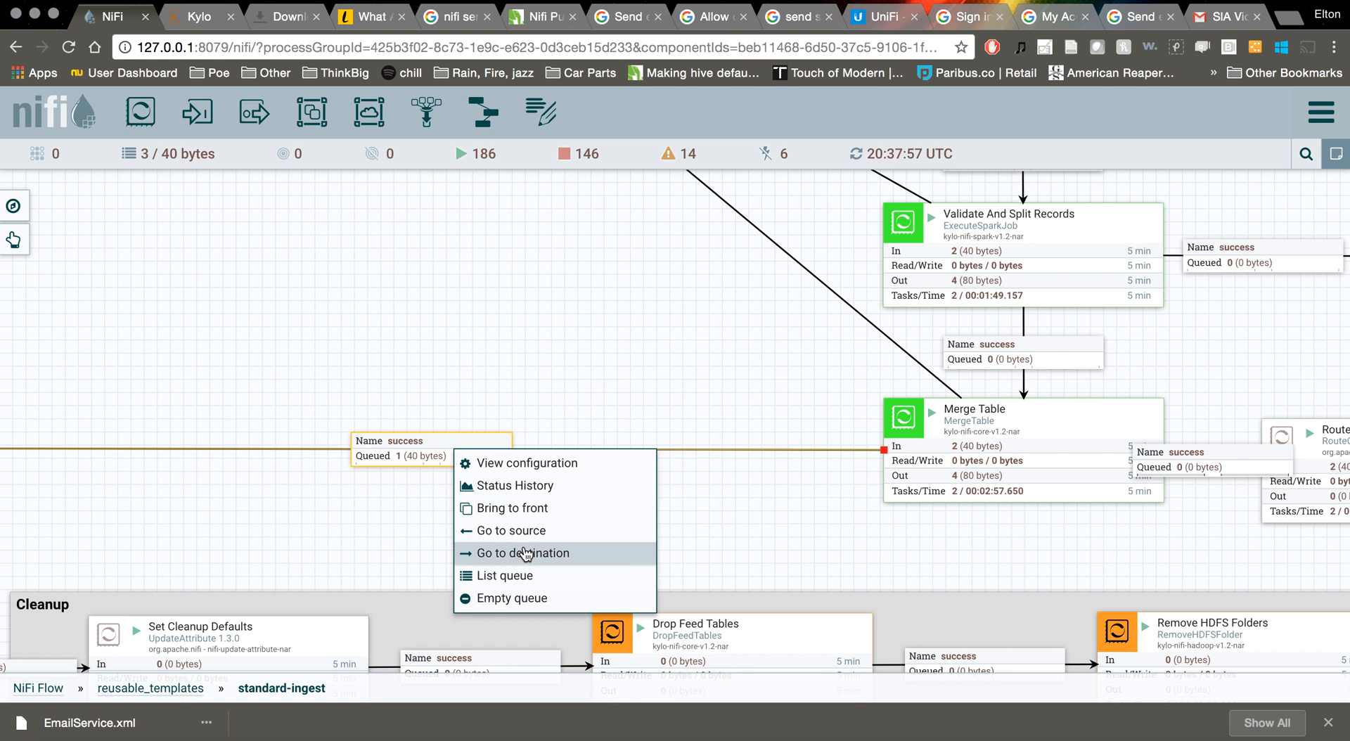
pyautogui.click(532, 598)
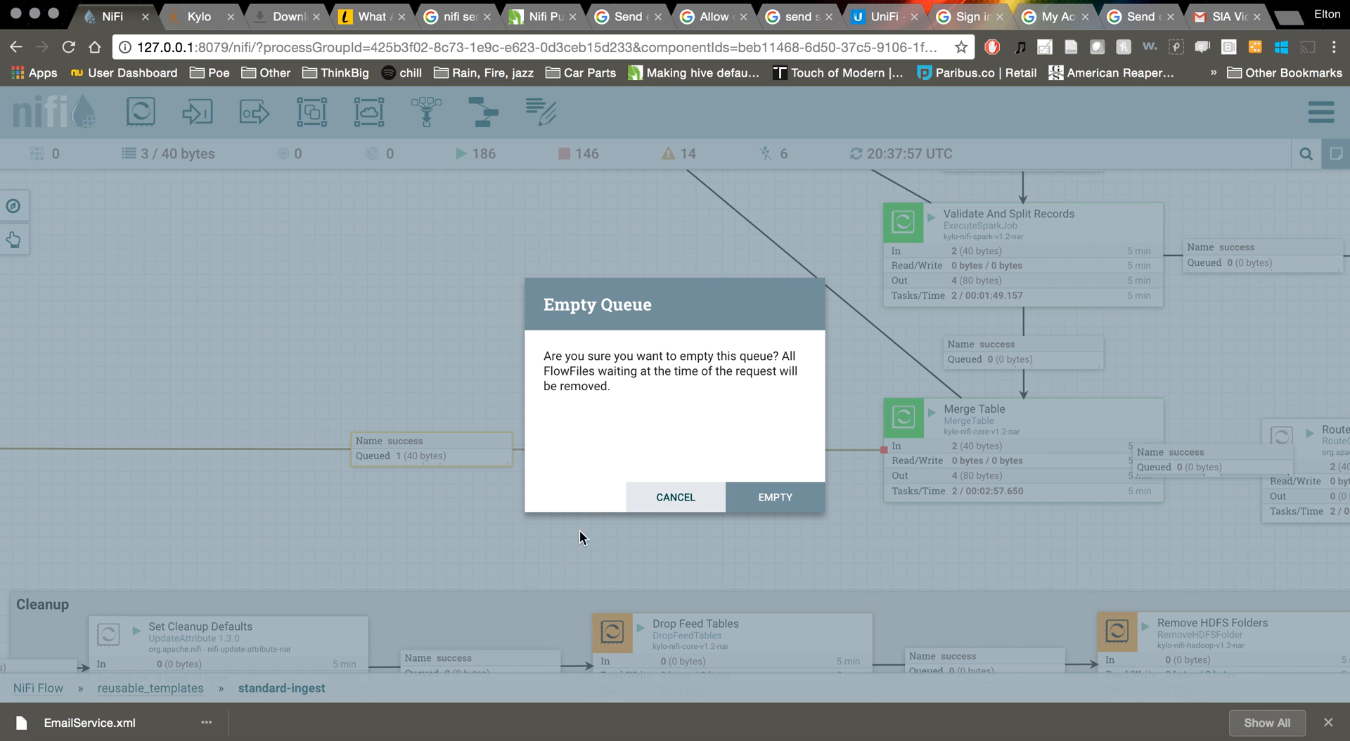
pyautogui.click(778, 505)
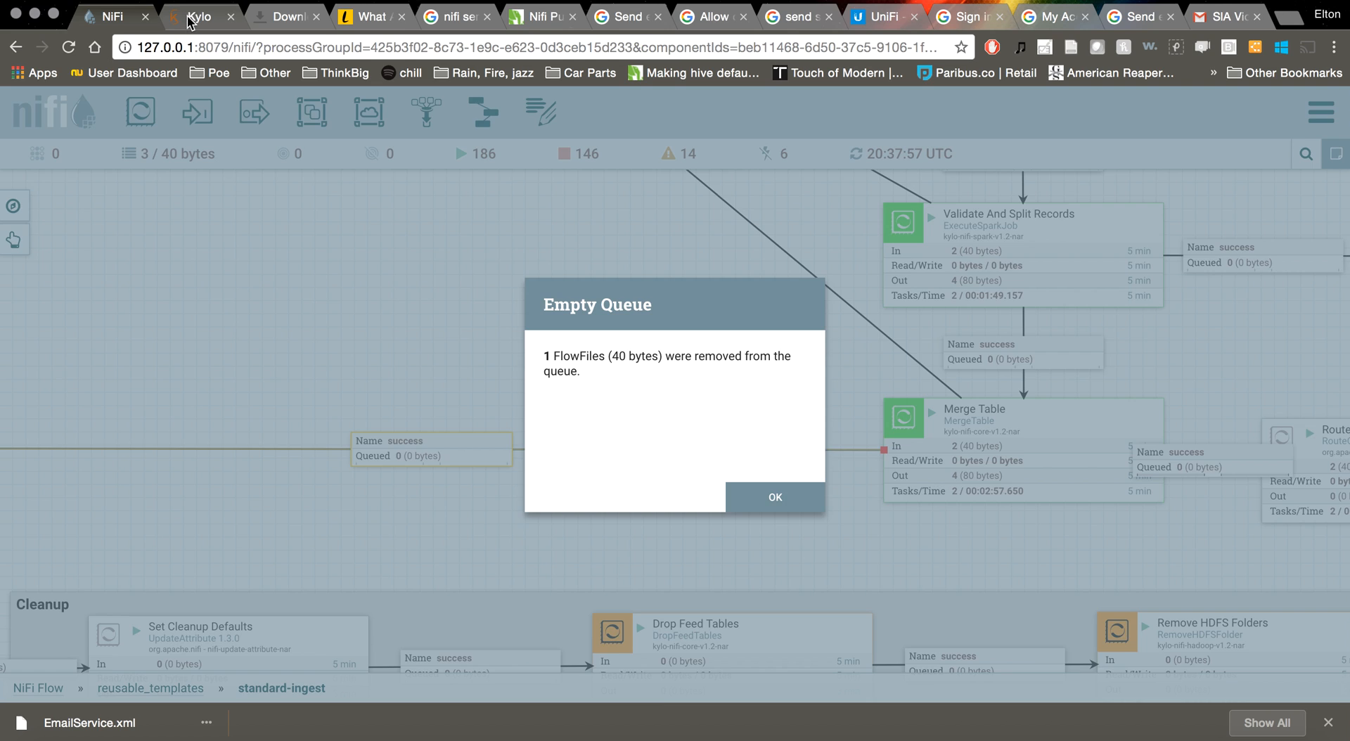
pyautogui.click(199, 17)
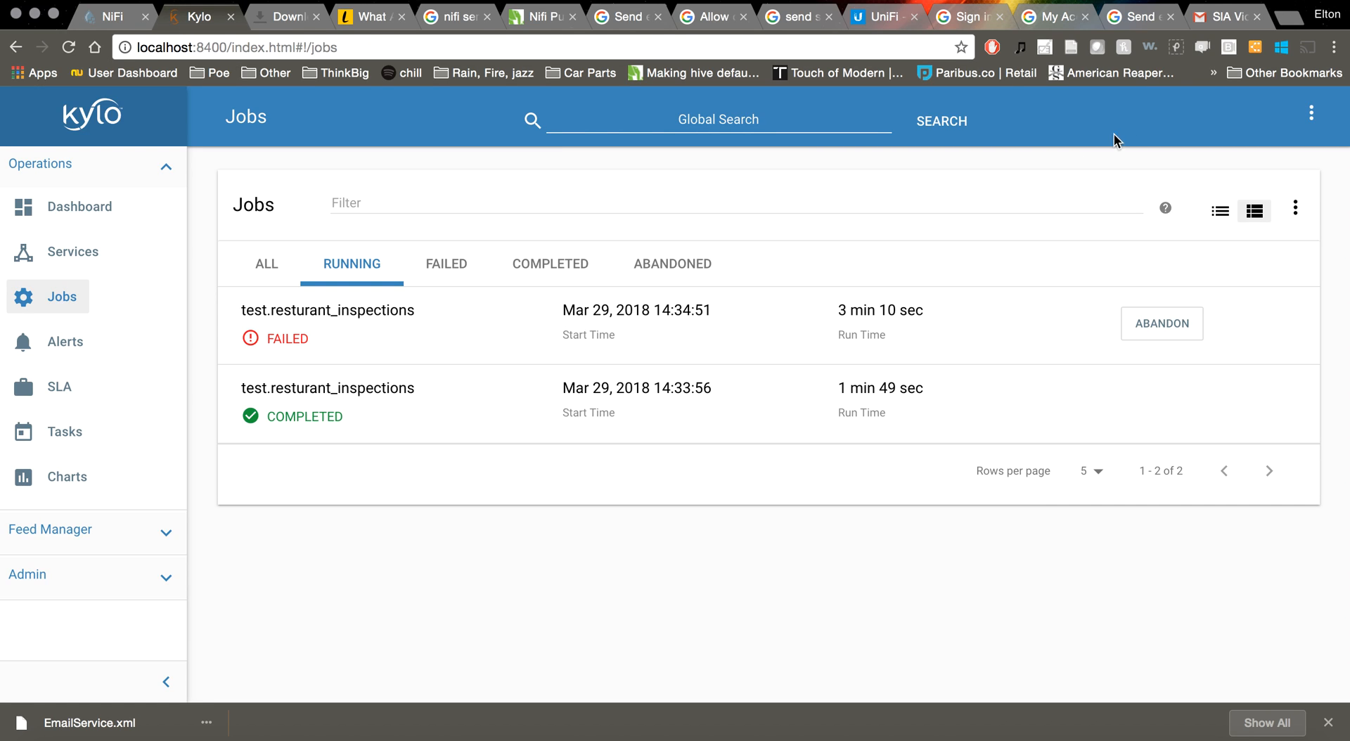
# Read the Test SLA violation conversation in Gmail's Spam folder, including the 2:20 PM email, then check the inbox
pyautogui.click(1213, 23)
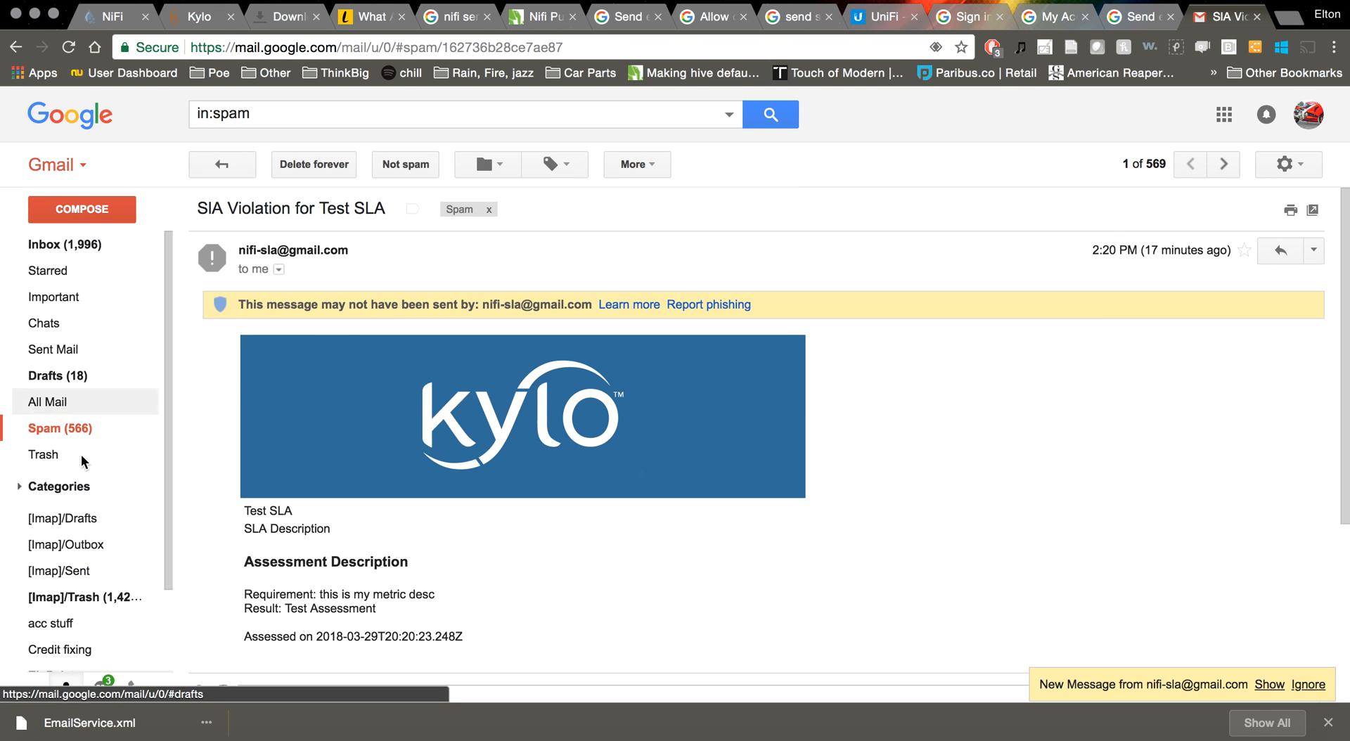
pyautogui.click(66, 430)
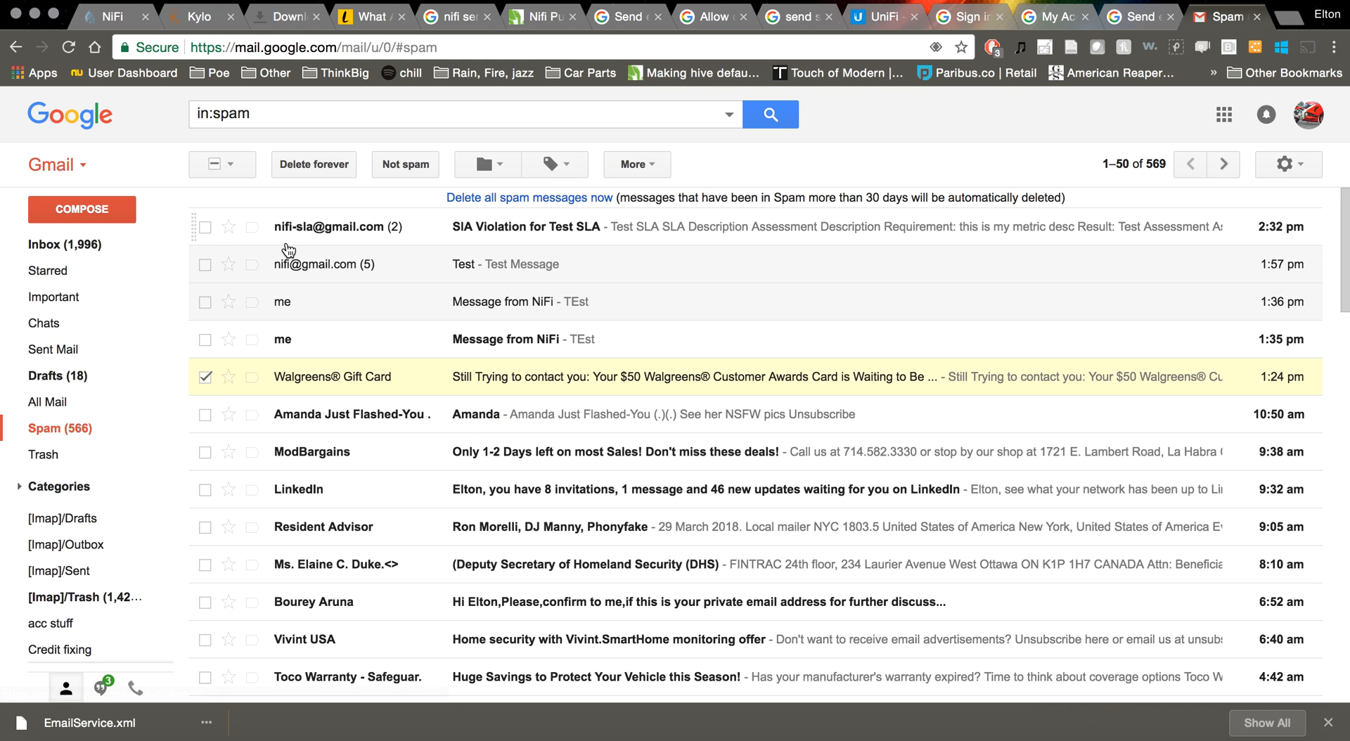
pyautogui.click(327, 228)
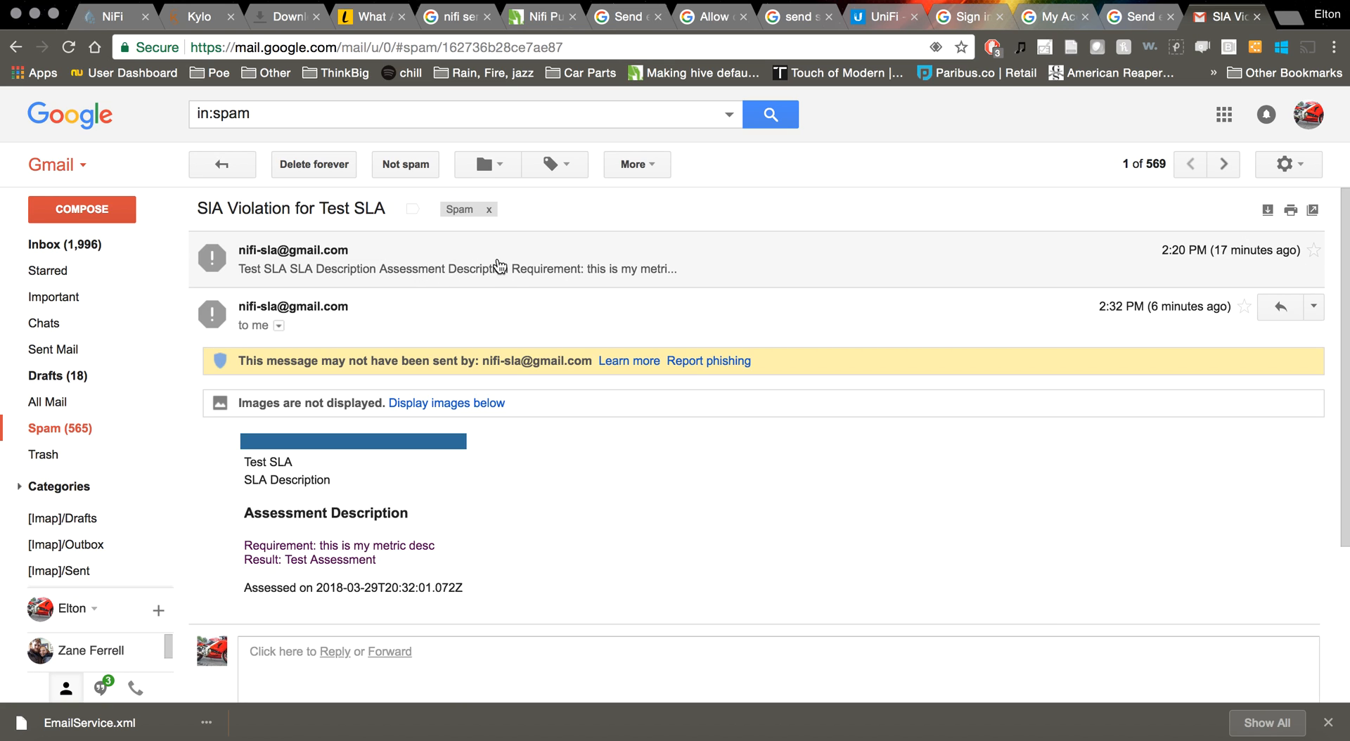
pyautogui.click(697, 269)
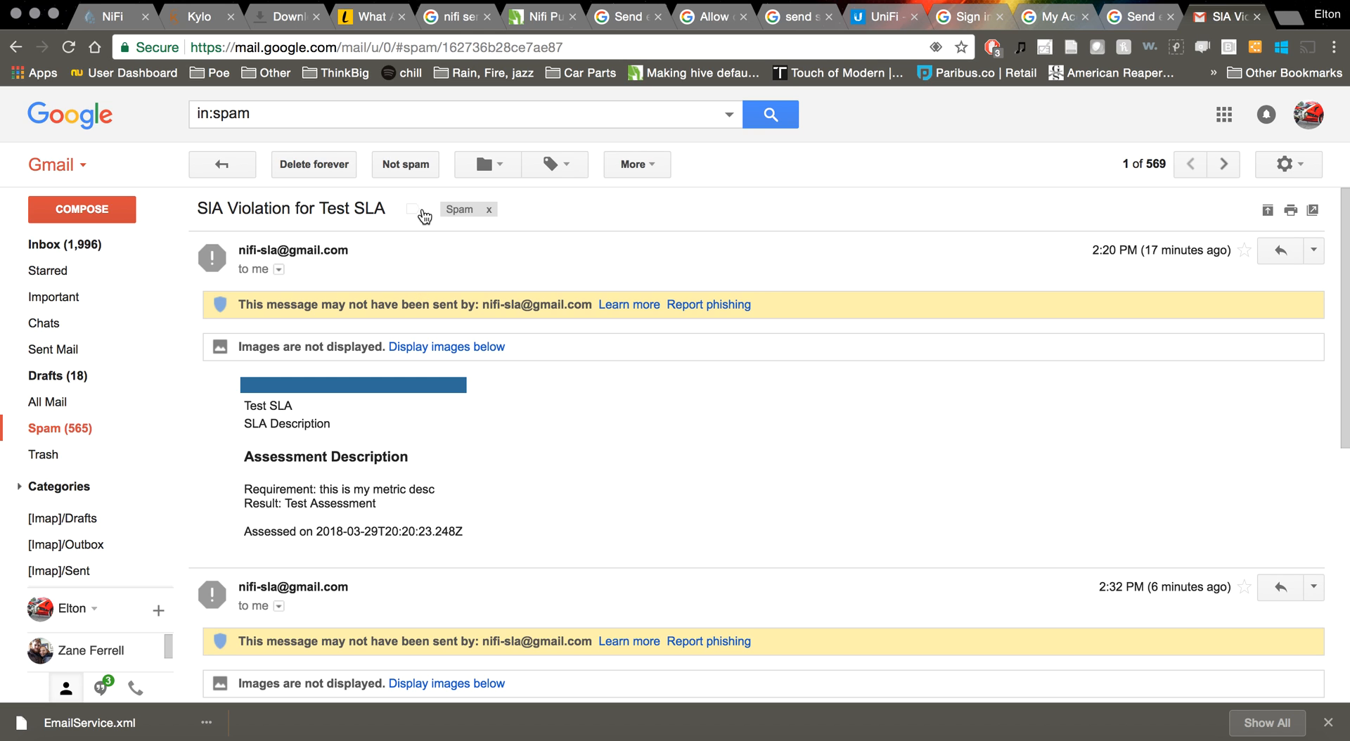
pyautogui.click(49, 430)
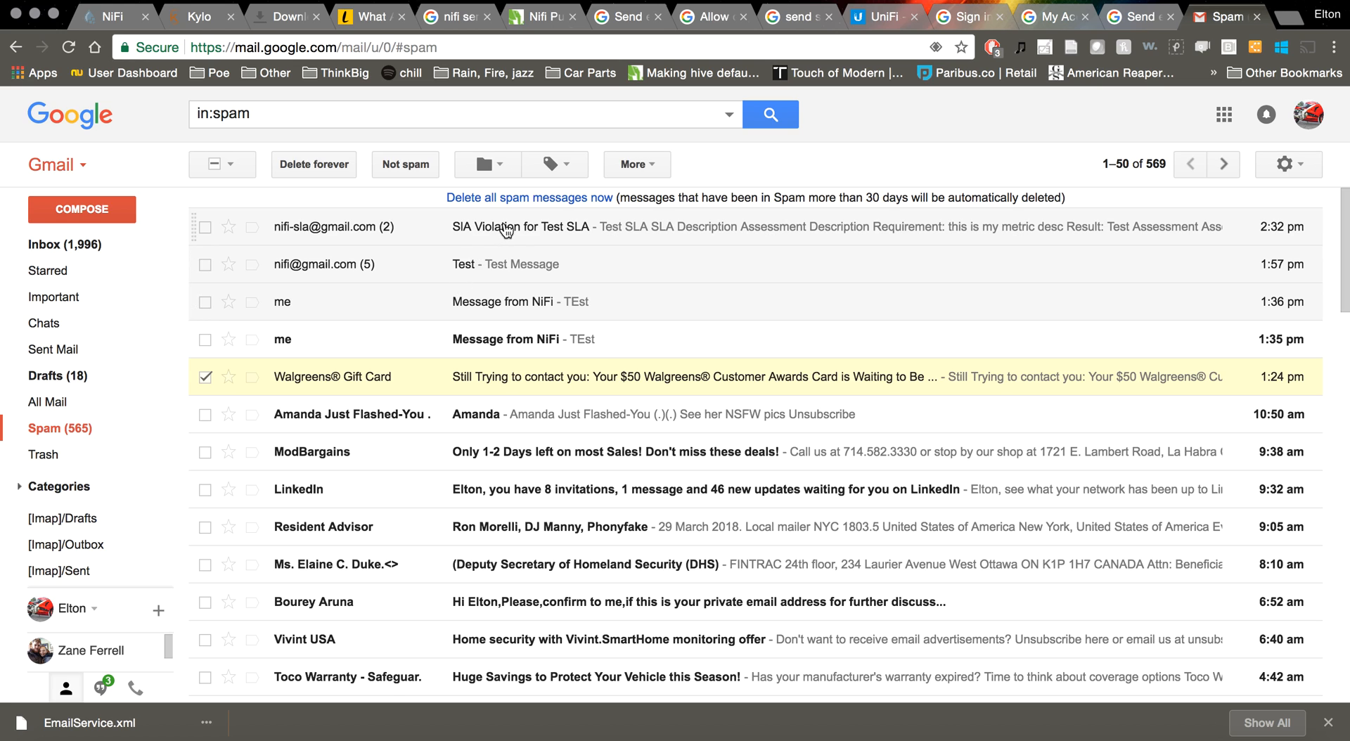
pyautogui.click(394, 231)
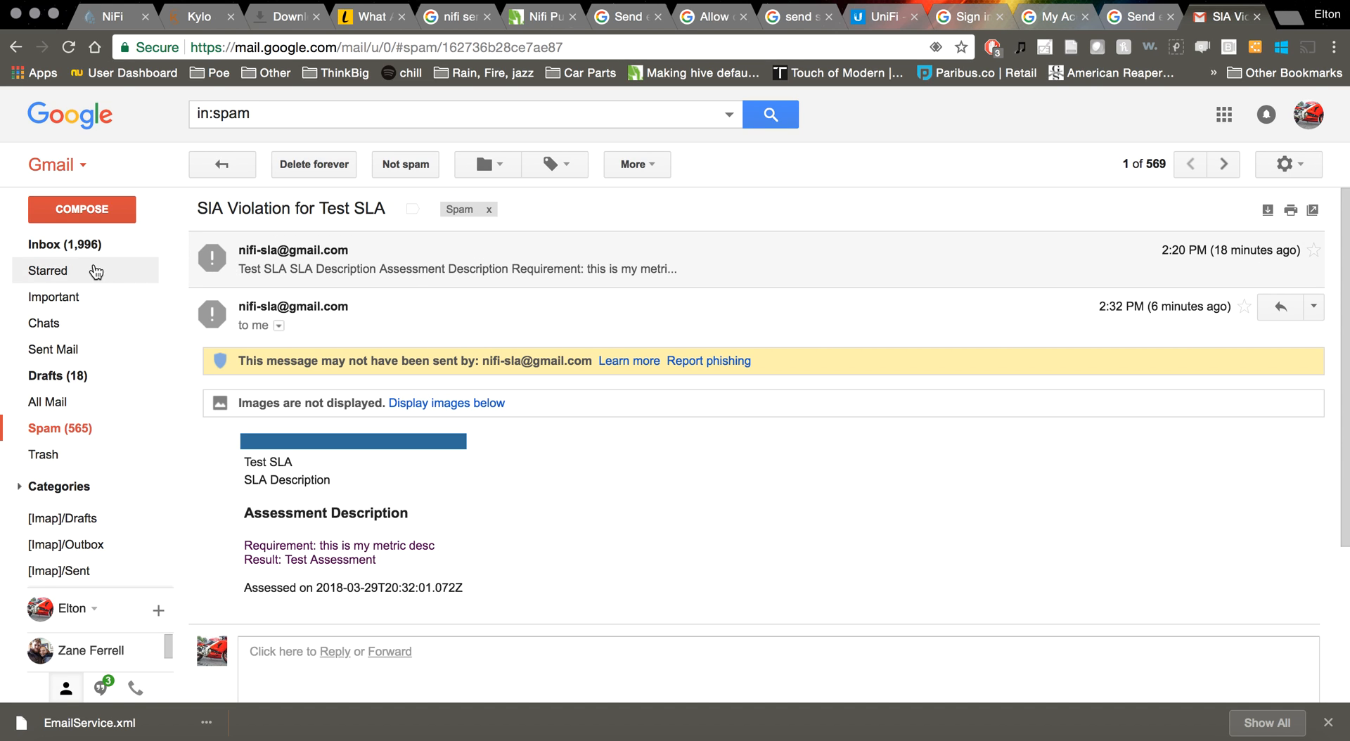
pyautogui.click(65, 248)
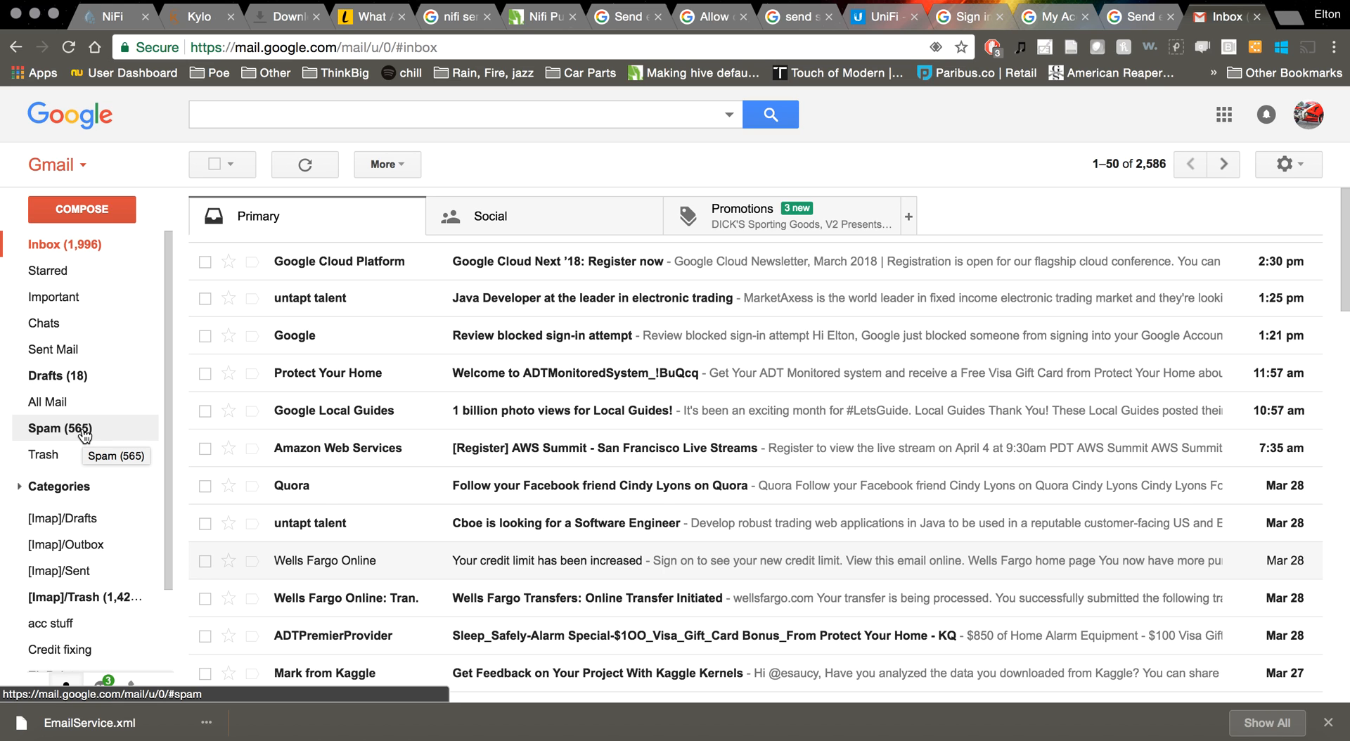
pyautogui.click(309, 166)
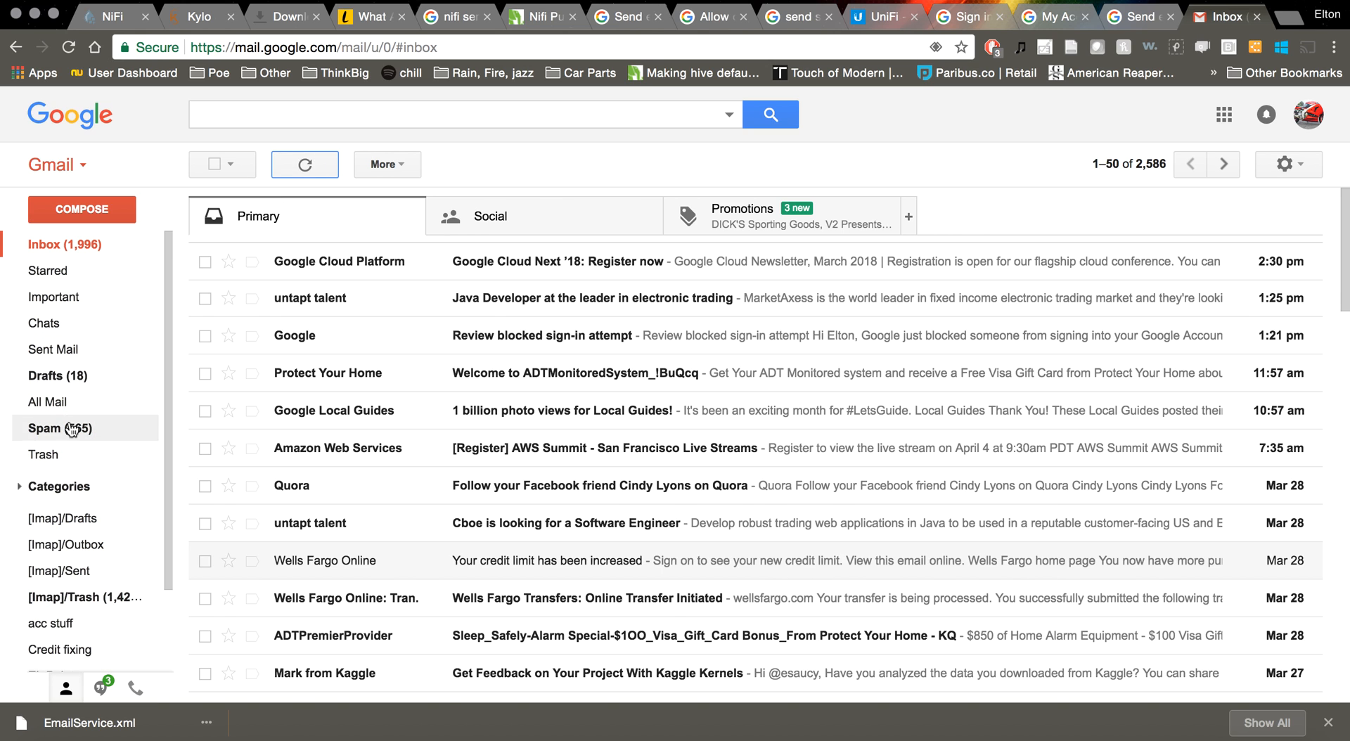
# Reopen the Spam SLA violation conversation, expand the 2:20 PM email and scroll through both messages
pyautogui.click(68, 434)
pyautogui.click(383, 235)
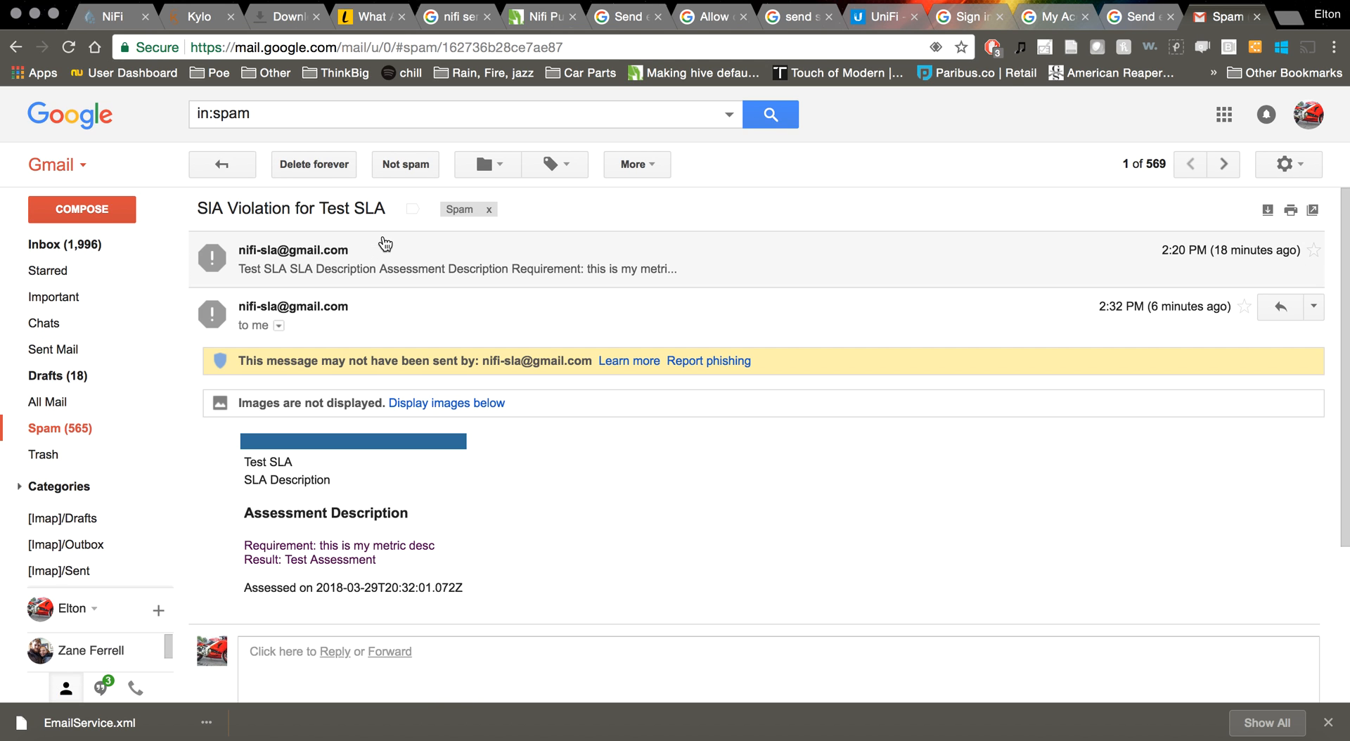
pyautogui.click(435, 265)
pyautogui.scroll(-3, 696, 415)
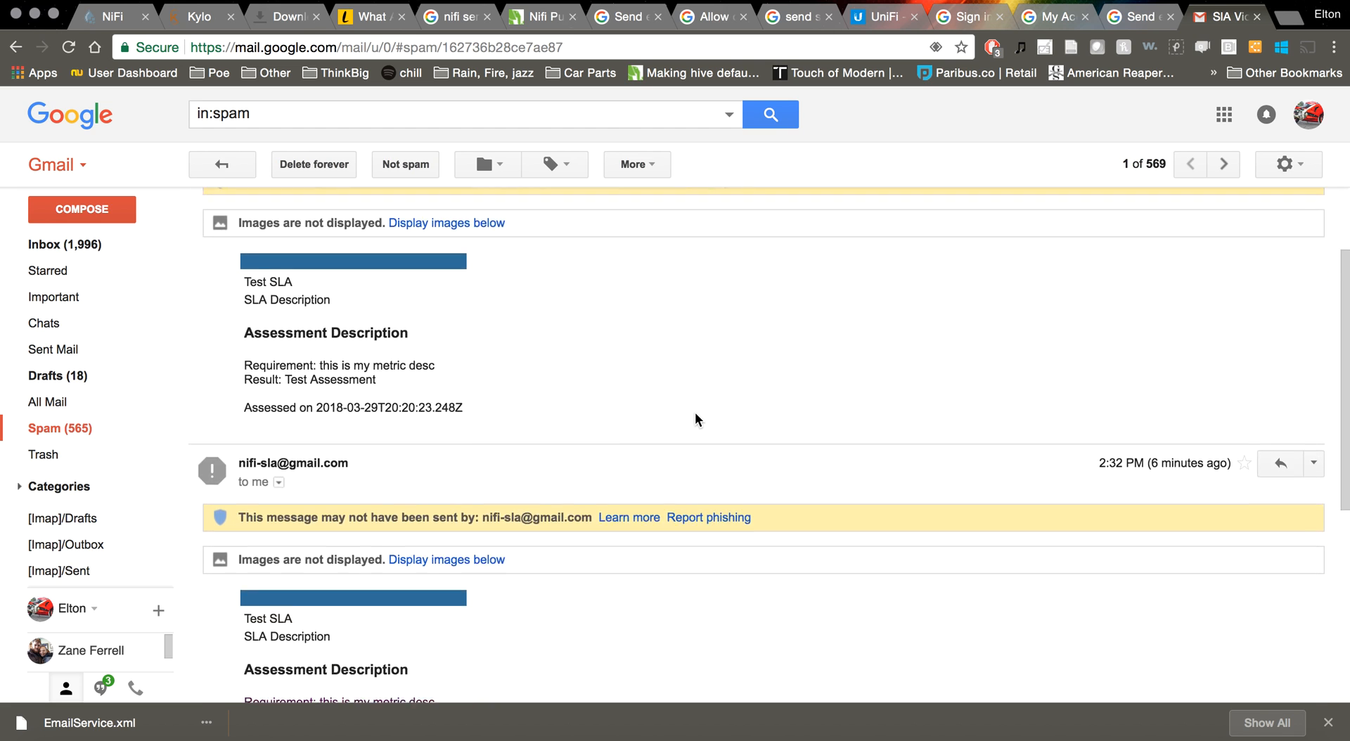
pyautogui.scroll(-3, 695, 415)
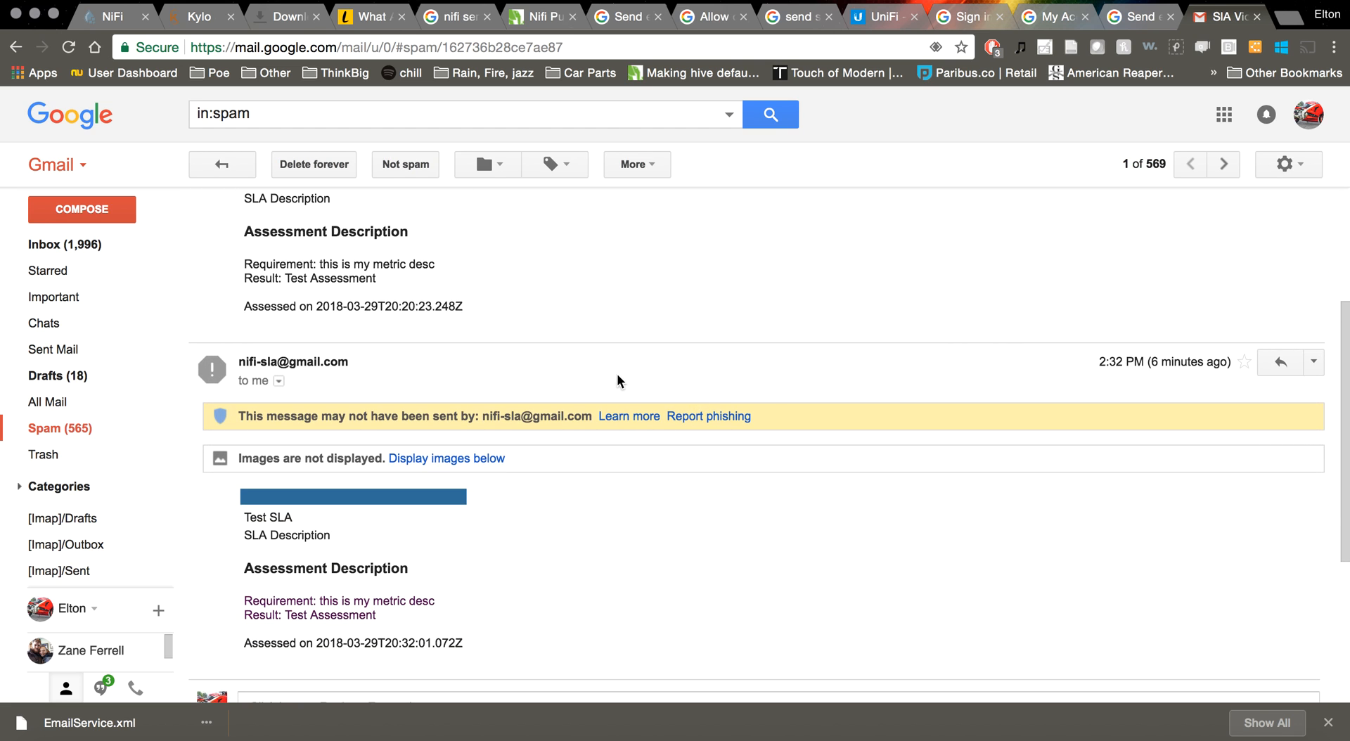
pyautogui.scroll(-2, 618, 381)
pyautogui.scroll(3, 623, 365)
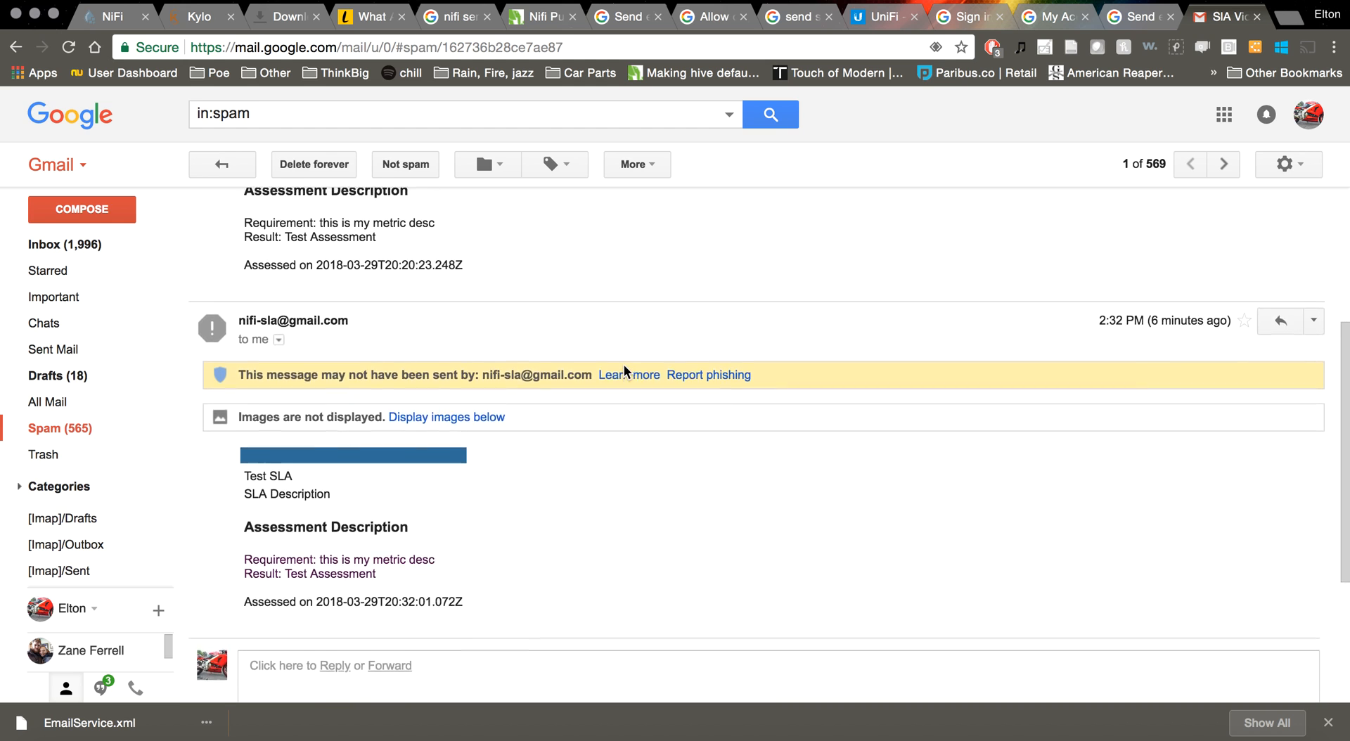
pyautogui.scroll(3, 623, 364)
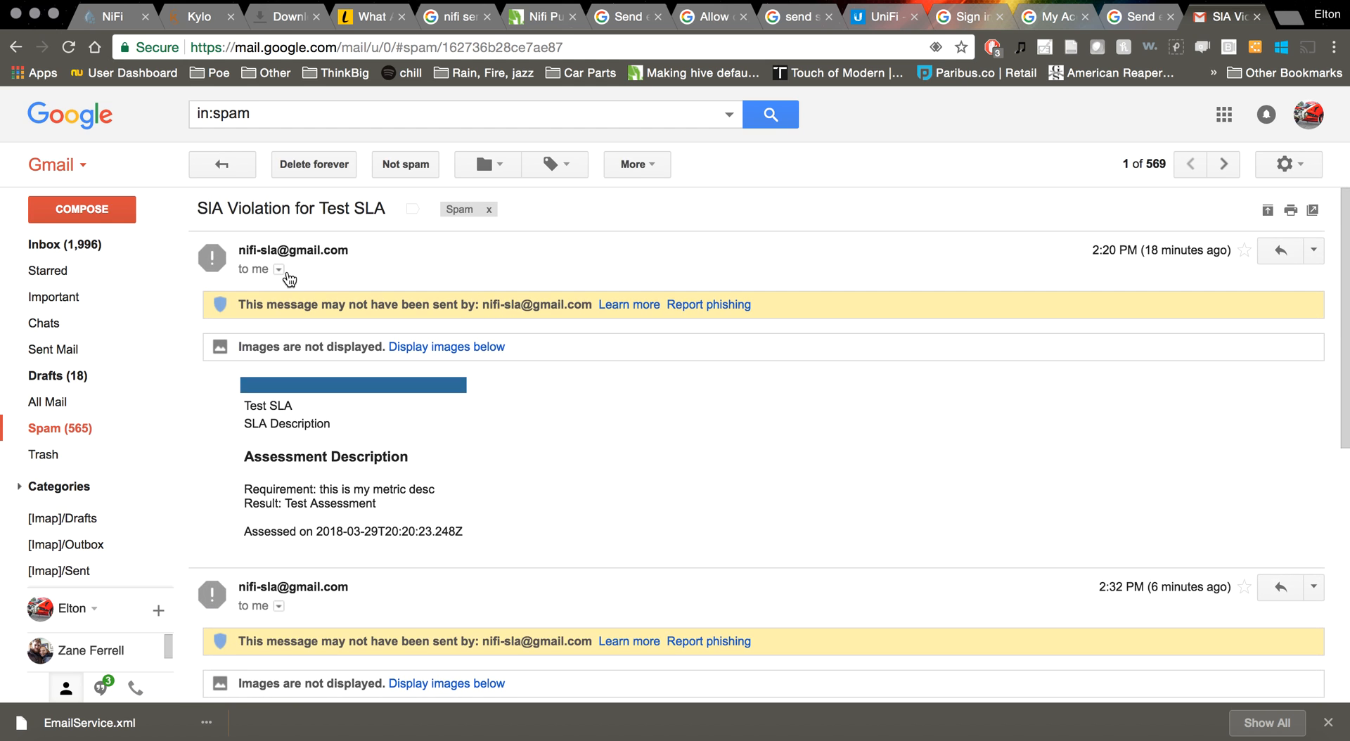
pyautogui.click(47, 246)
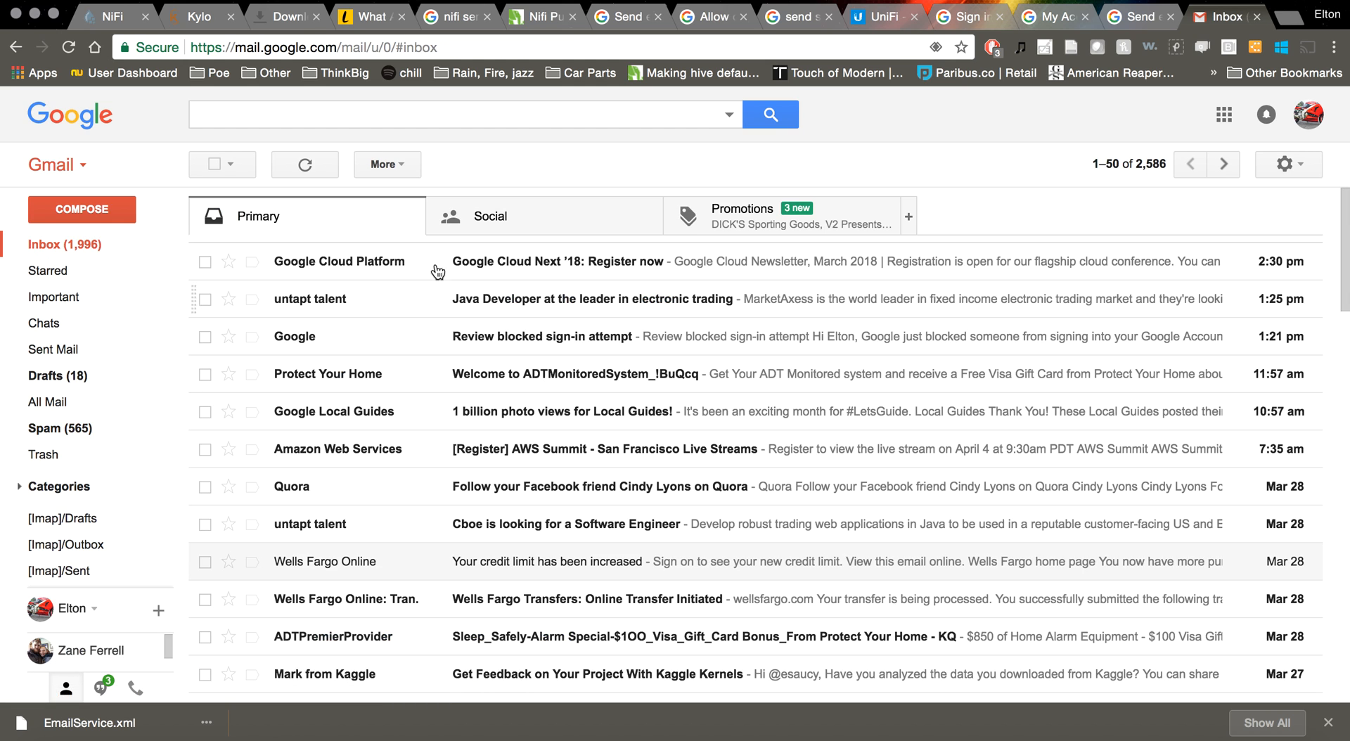
pyautogui.click(116, 22)
# Dismiss the queue-emptied confirmation in NiFi and refresh the flow statistics
pyautogui.click(774, 483)
pyautogui.moveTo(524, 327); pyautogui.dragTo(741, 333)
pyautogui.rightClick(742, 333)
pyautogui.click(773, 345)
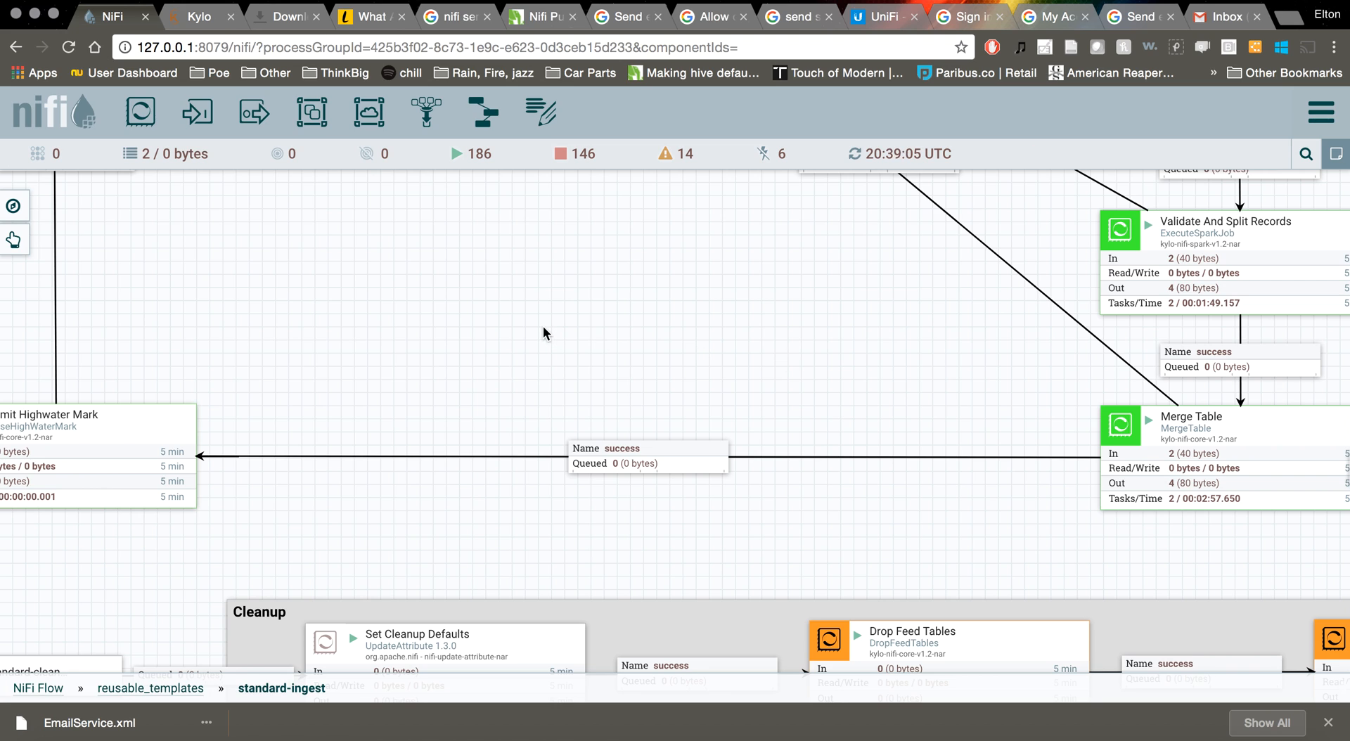
# Open the details of the failed test.resturant_inspections job in Kylo's Jobs page
pyautogui.click(186, 17)
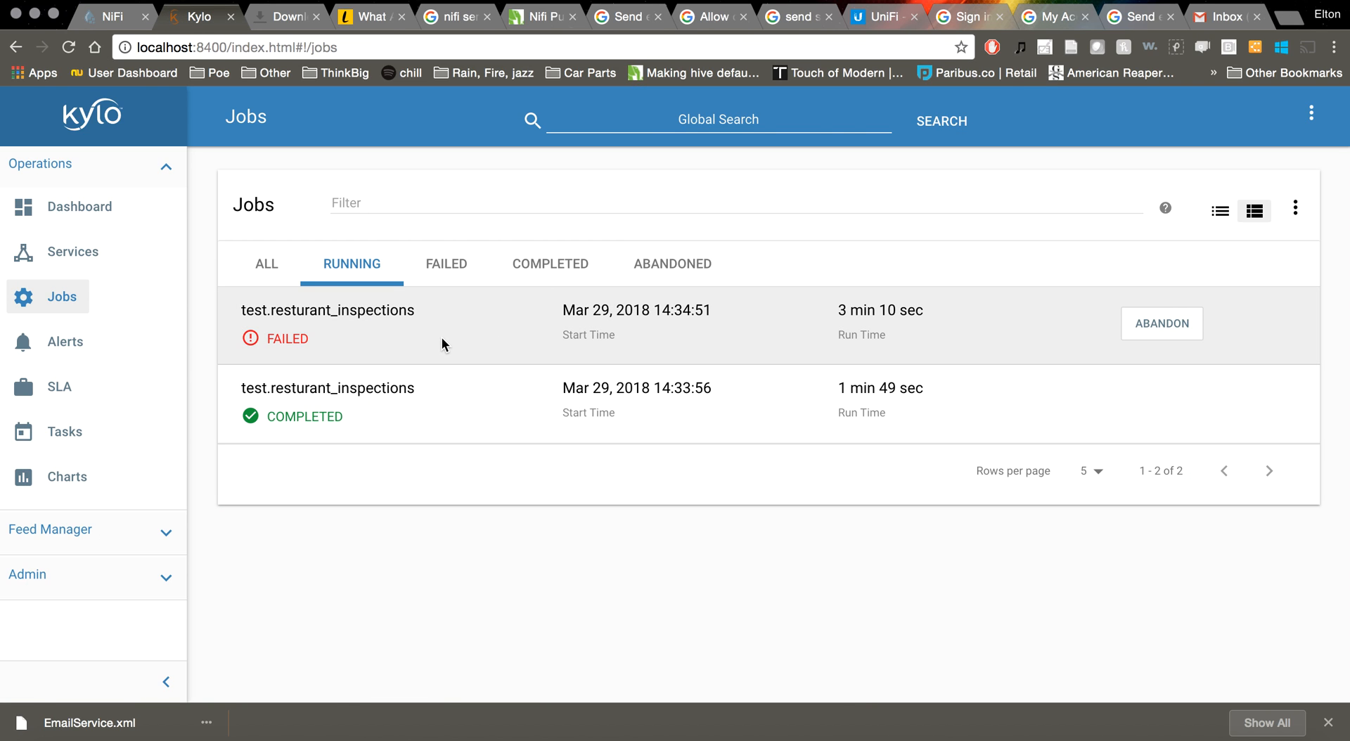
pyautogui.click(442, 340)
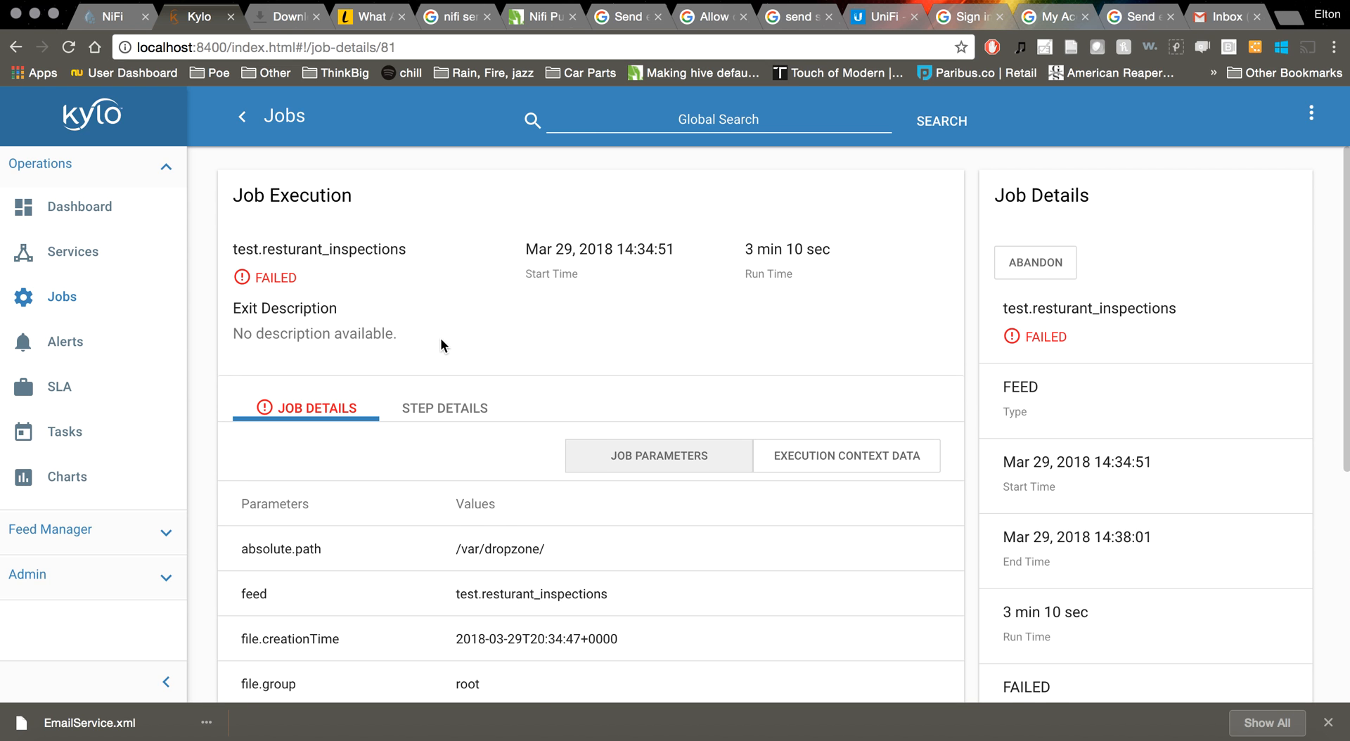
pyautogui.scroll(-5, 440, 337)
pyautogui.scroll(8, 440, 337)
# View the job's SLA assessments, filtering by Failure, Warning, Success, then All
pyautogui.click(49, 389)
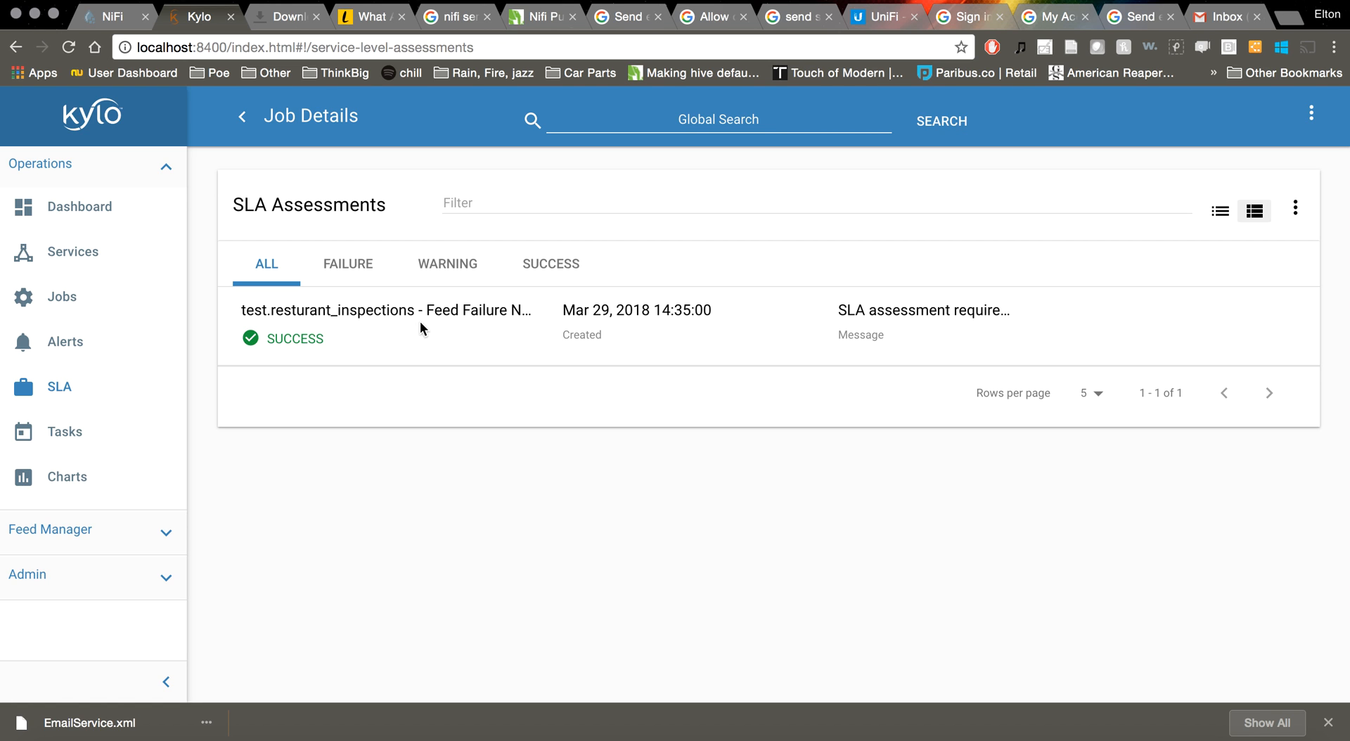
pyautogui.click(338, 280)
pyautogui.click(456, 265)
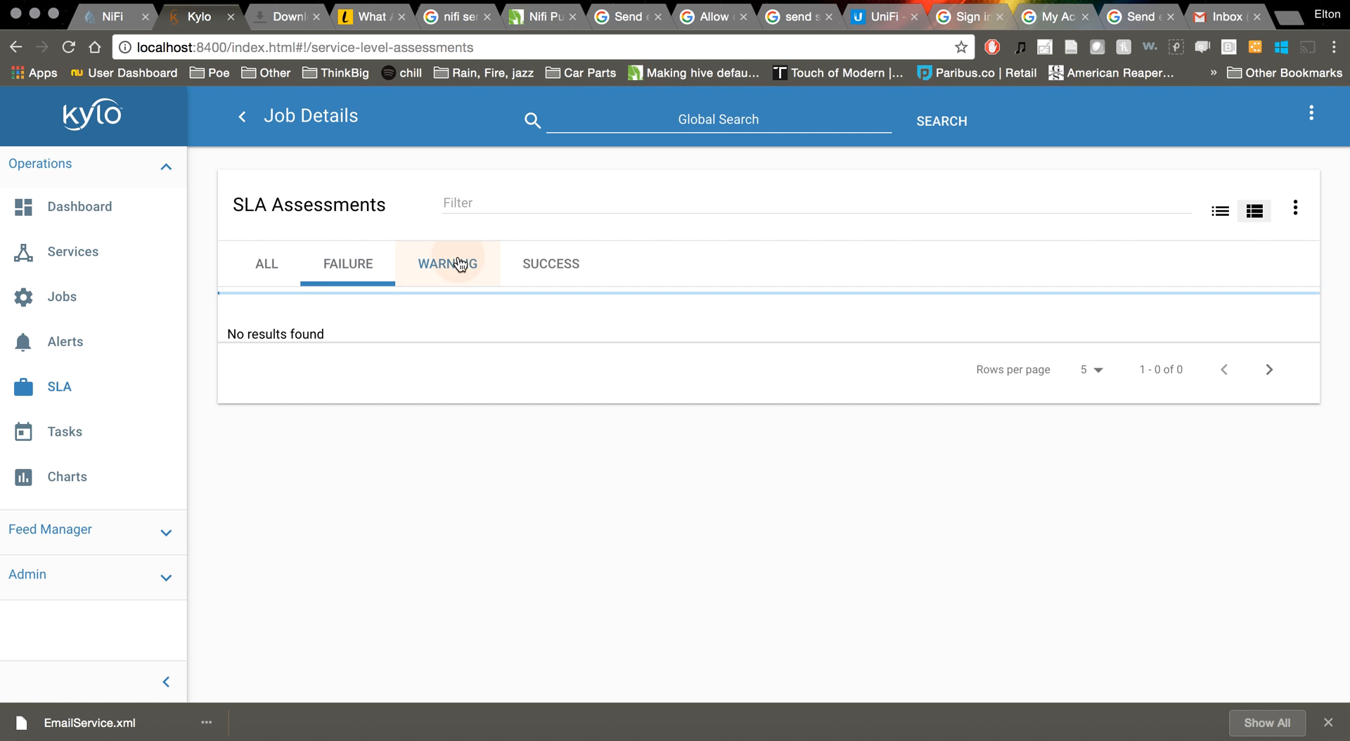
pyautogui.click(551, 265)
pyautogui.click(265, 266)
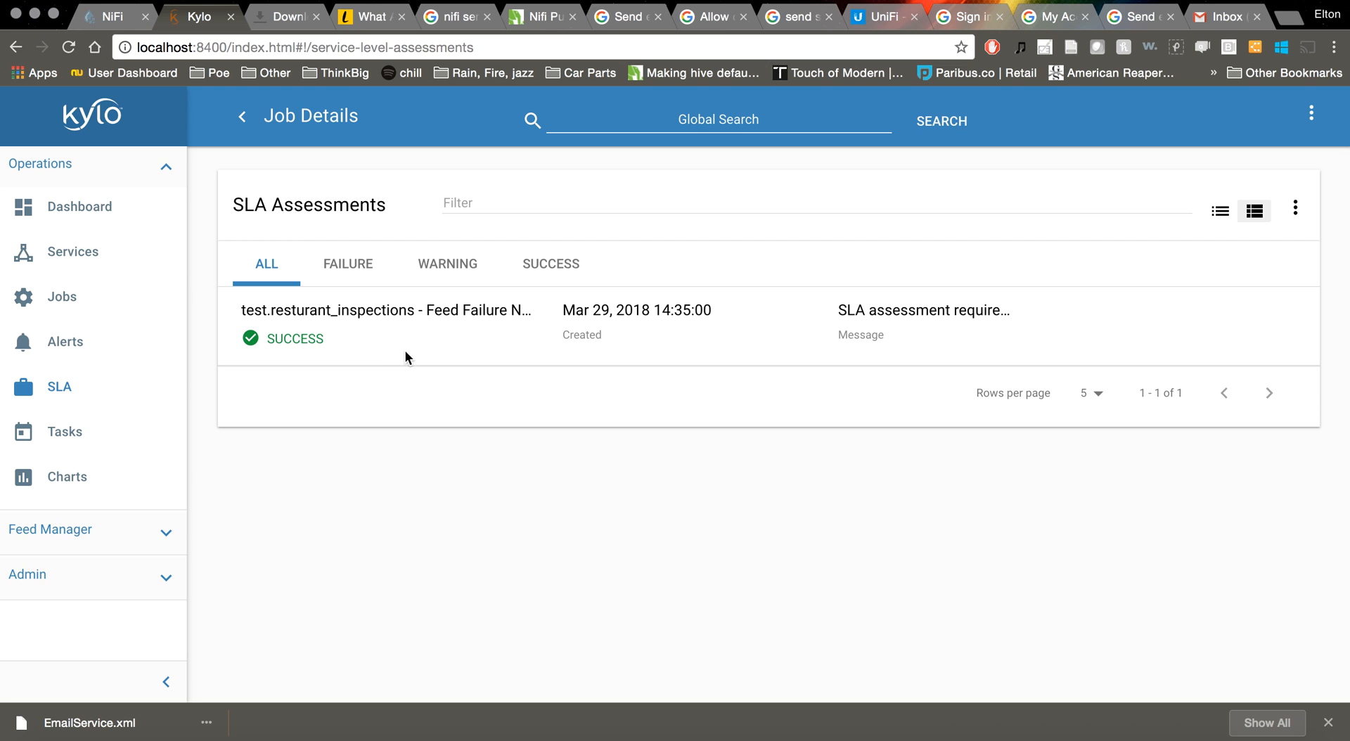